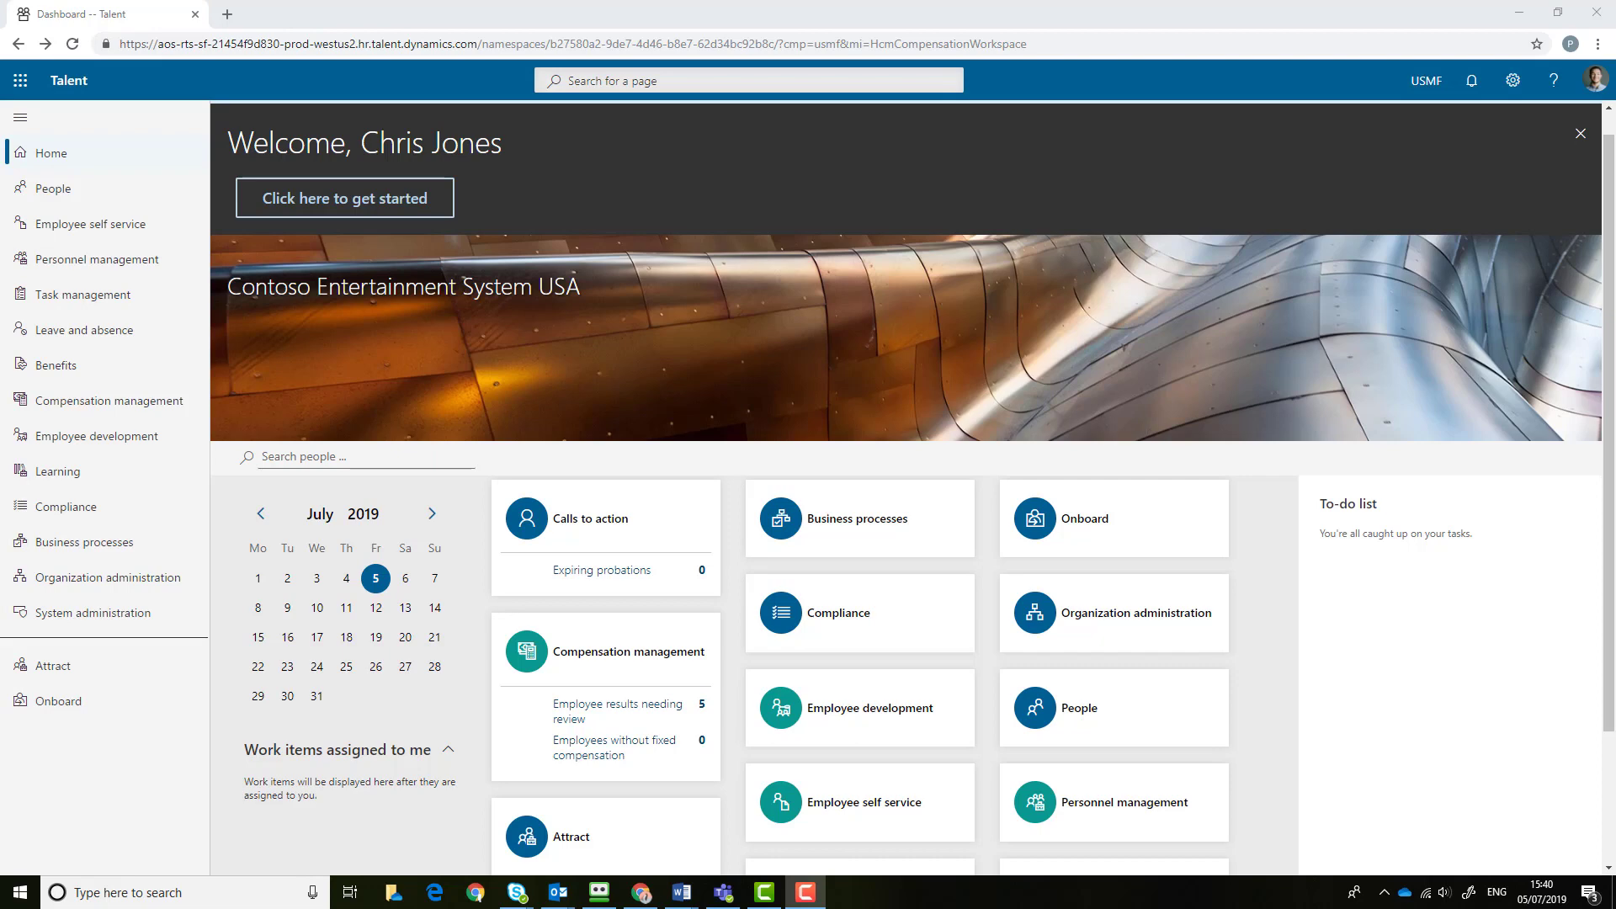
Open the Compensation management workspace and list the employees on the GradeE fixed plan
{"action": "left_click", "coordinate": [619, 660]}
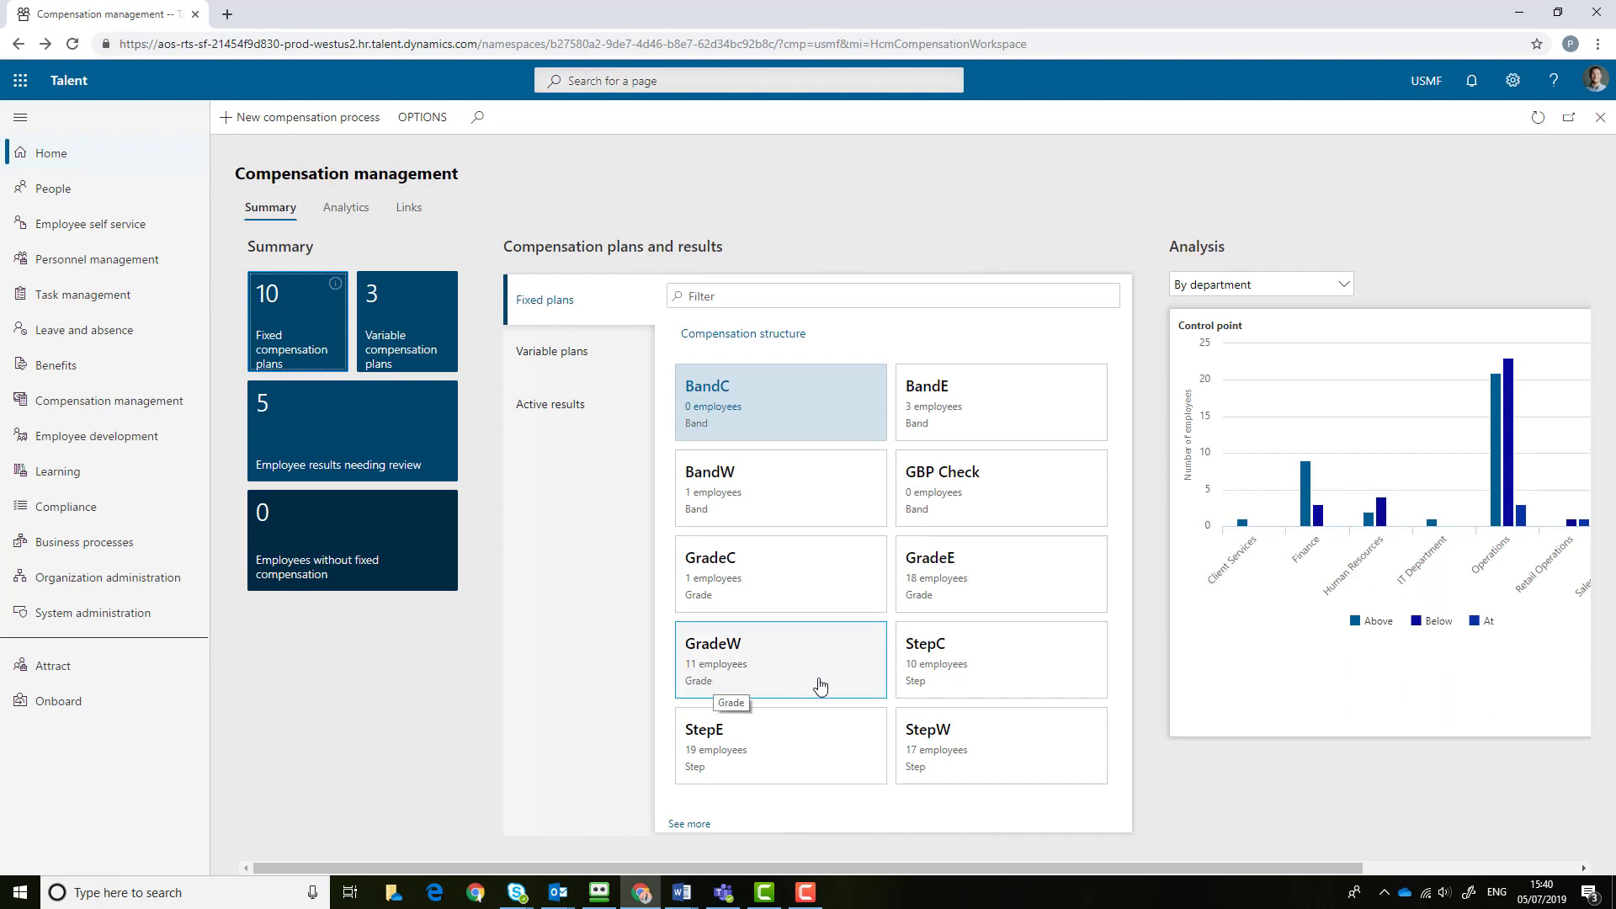
{"action": "left_click", "coordinate": [1029, 561]}
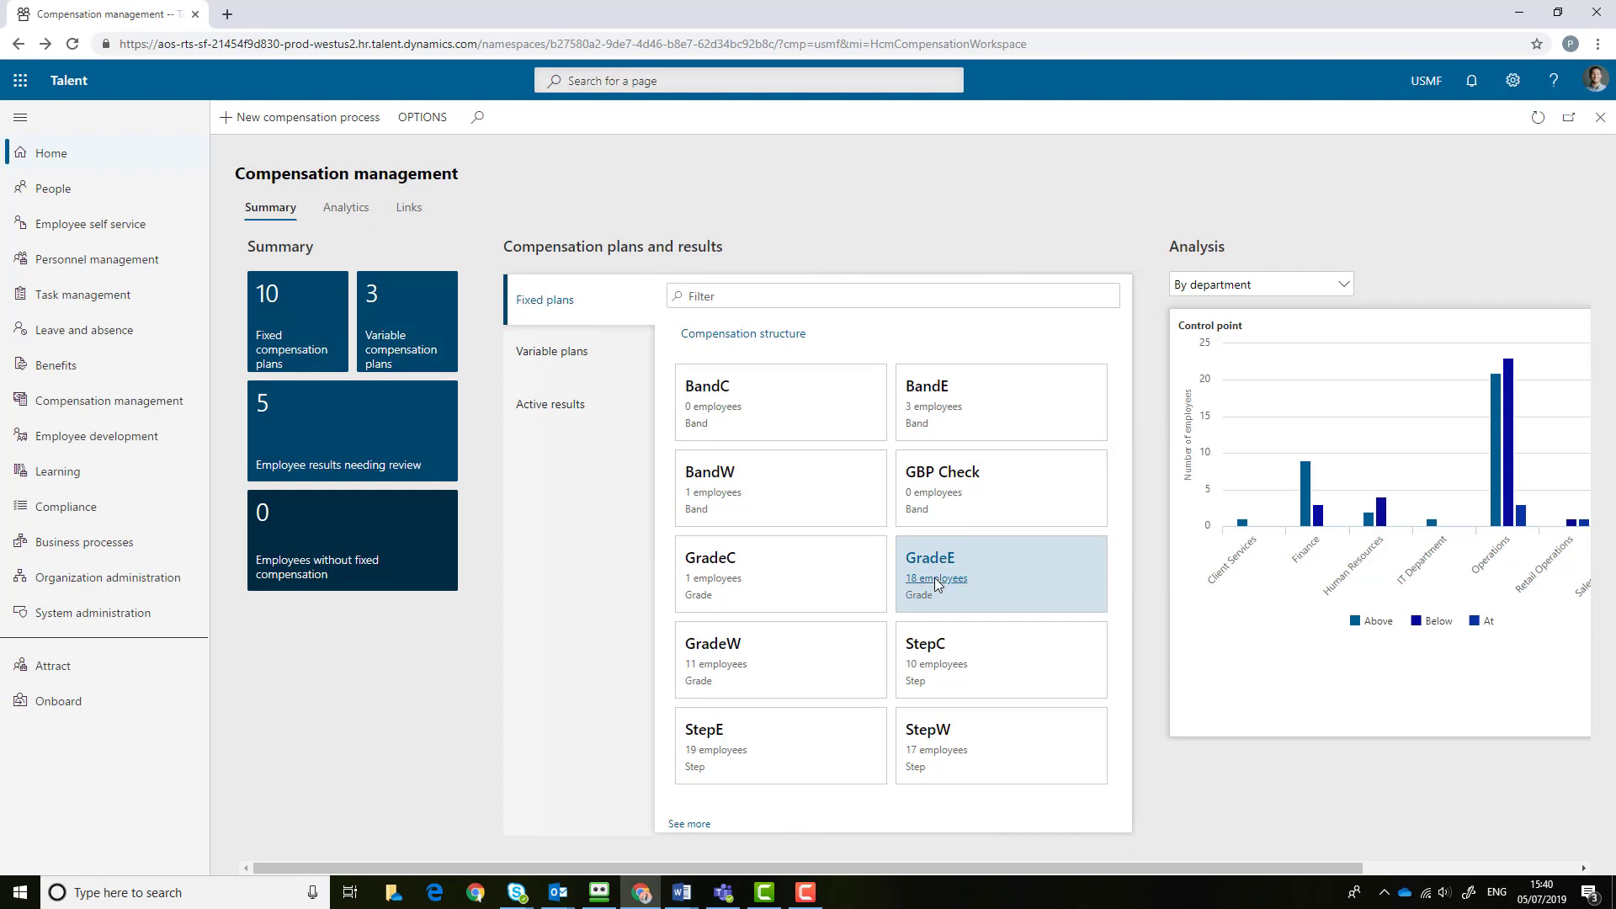
{"action": "mouse_move", "coordinate": [934, 577]}
{"action": "left_click", "coordinate": [936, 579]}
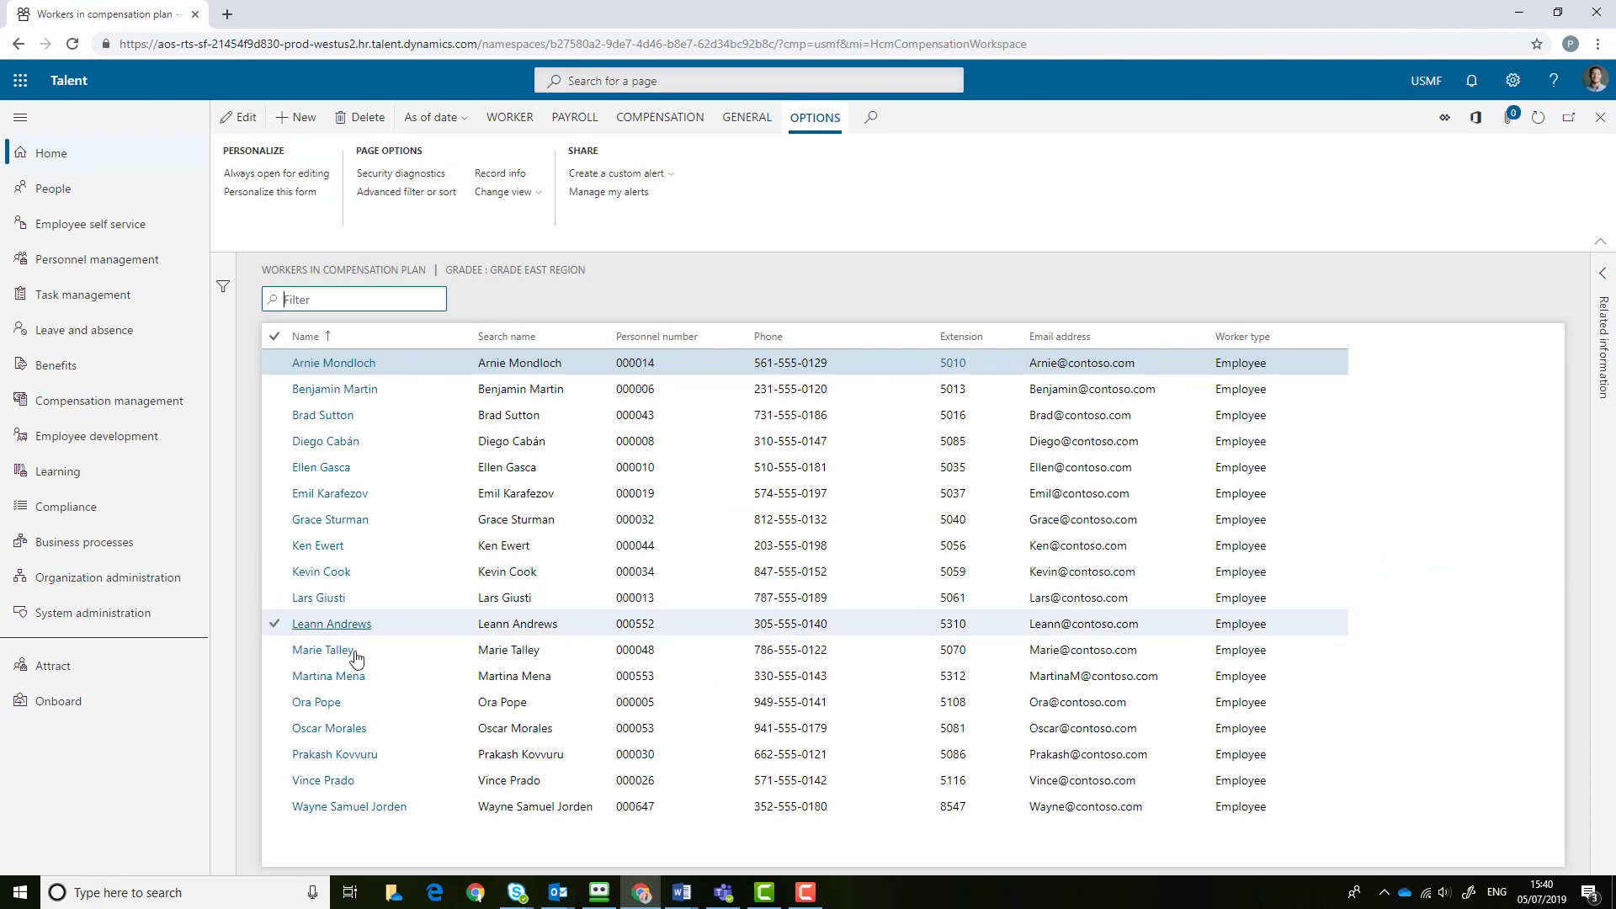
Open the record of the fourth-from-last worker in the list and view their fixed plan compensation
{"action": "left_click", "coordinate": [324, 739]}
{"action": "left_click", "coordinate": [324, 739]}
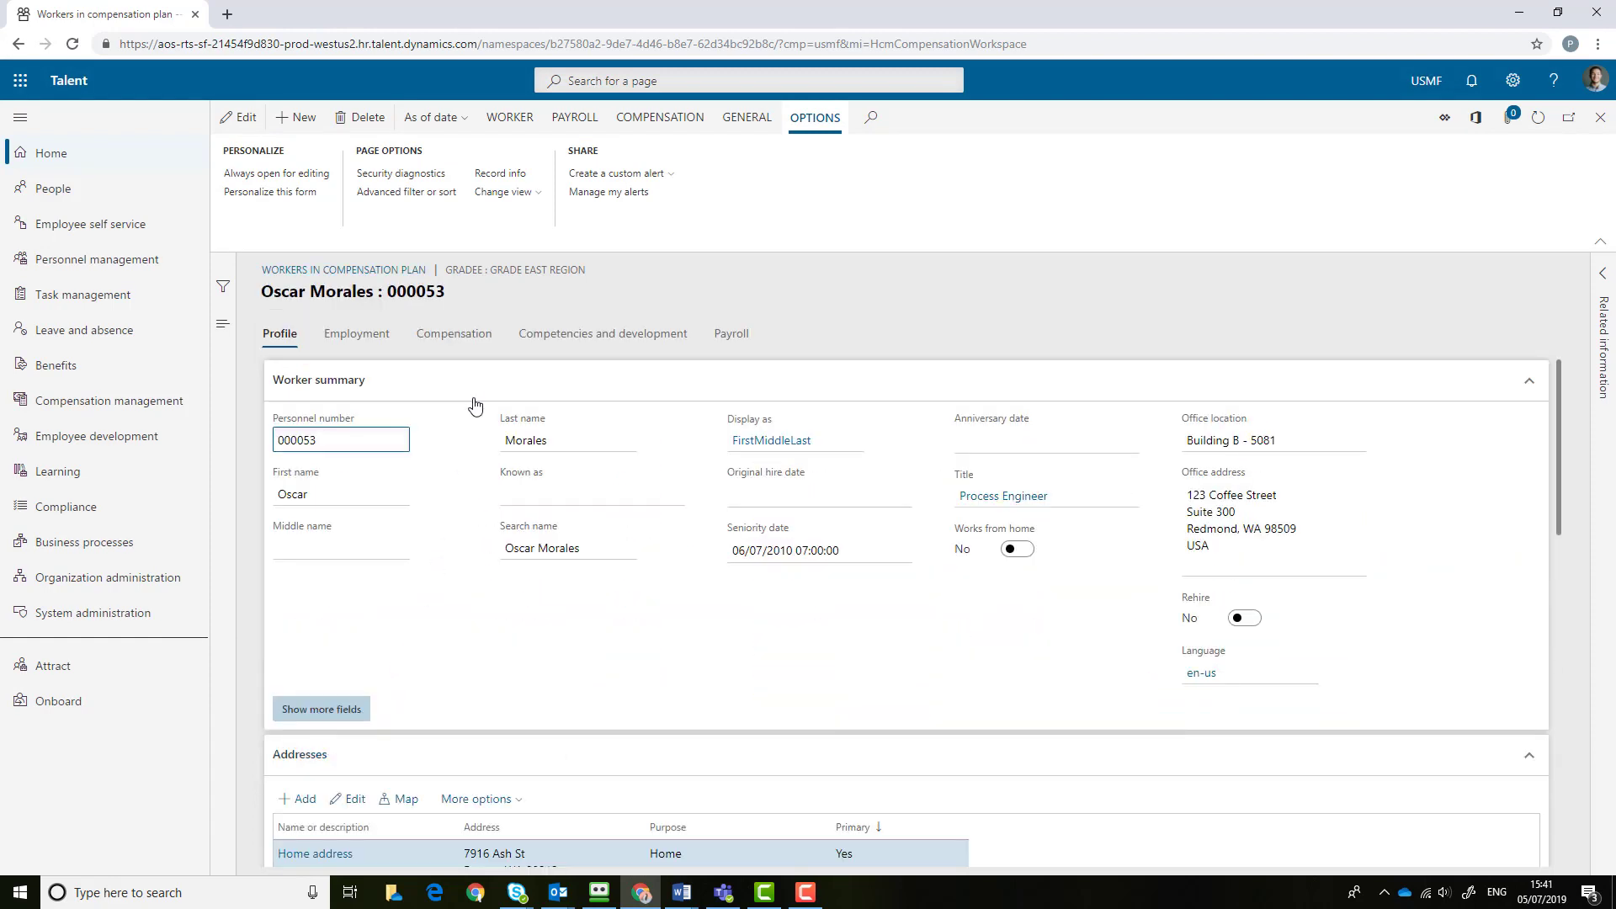
{"action": "left_click", "coordinate": [478, 343]}
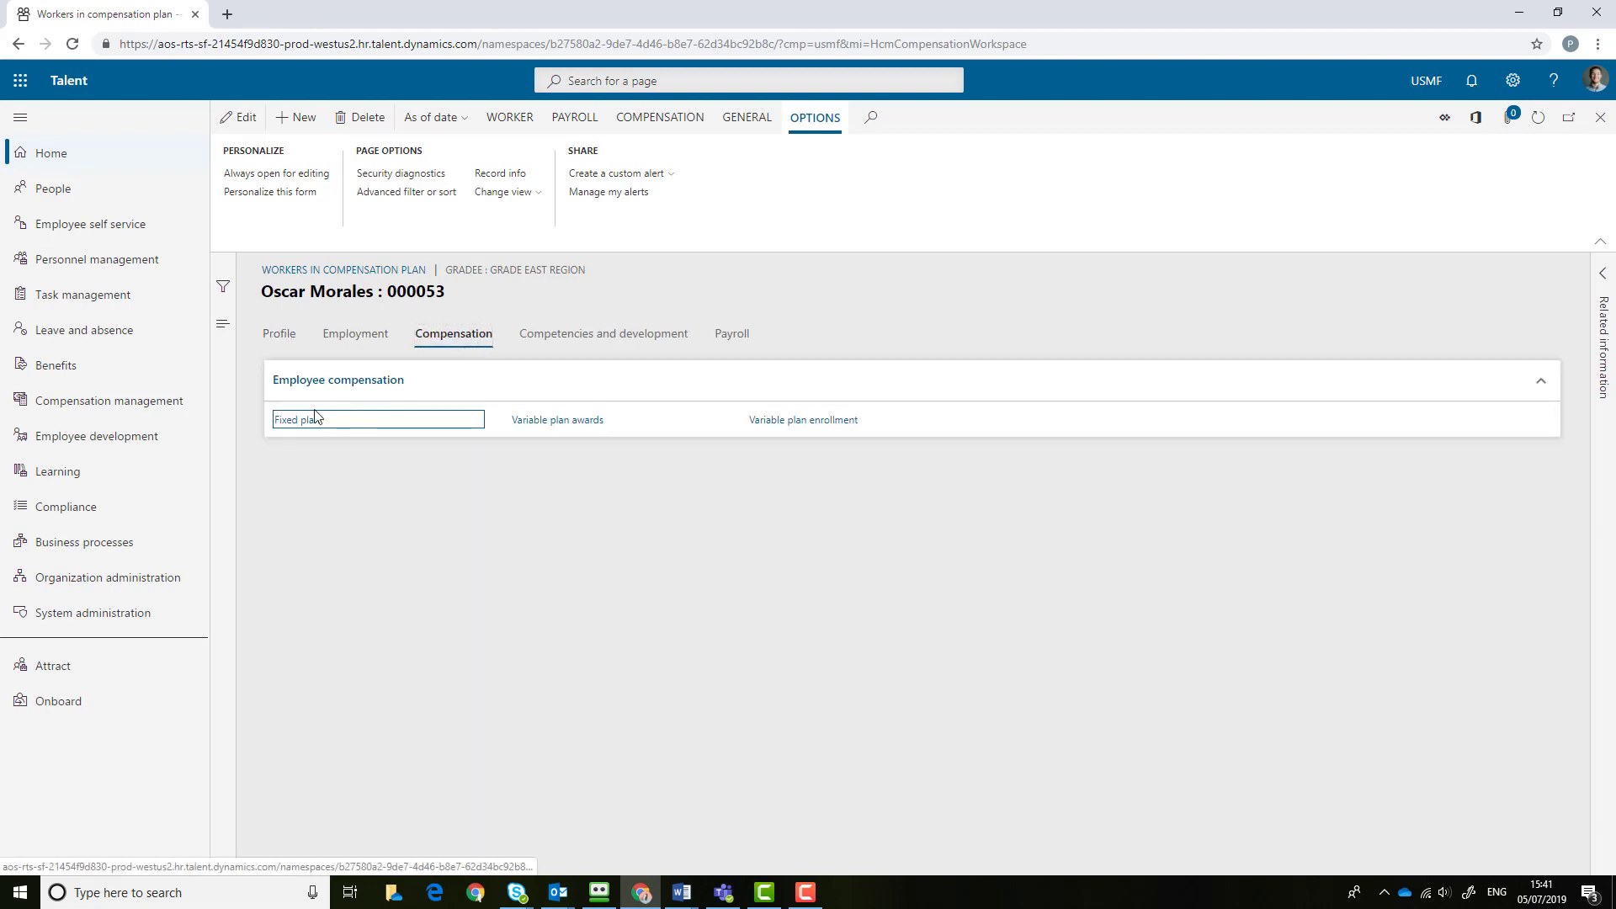
{"action": "left_click", "coordinate": [299, 424]}
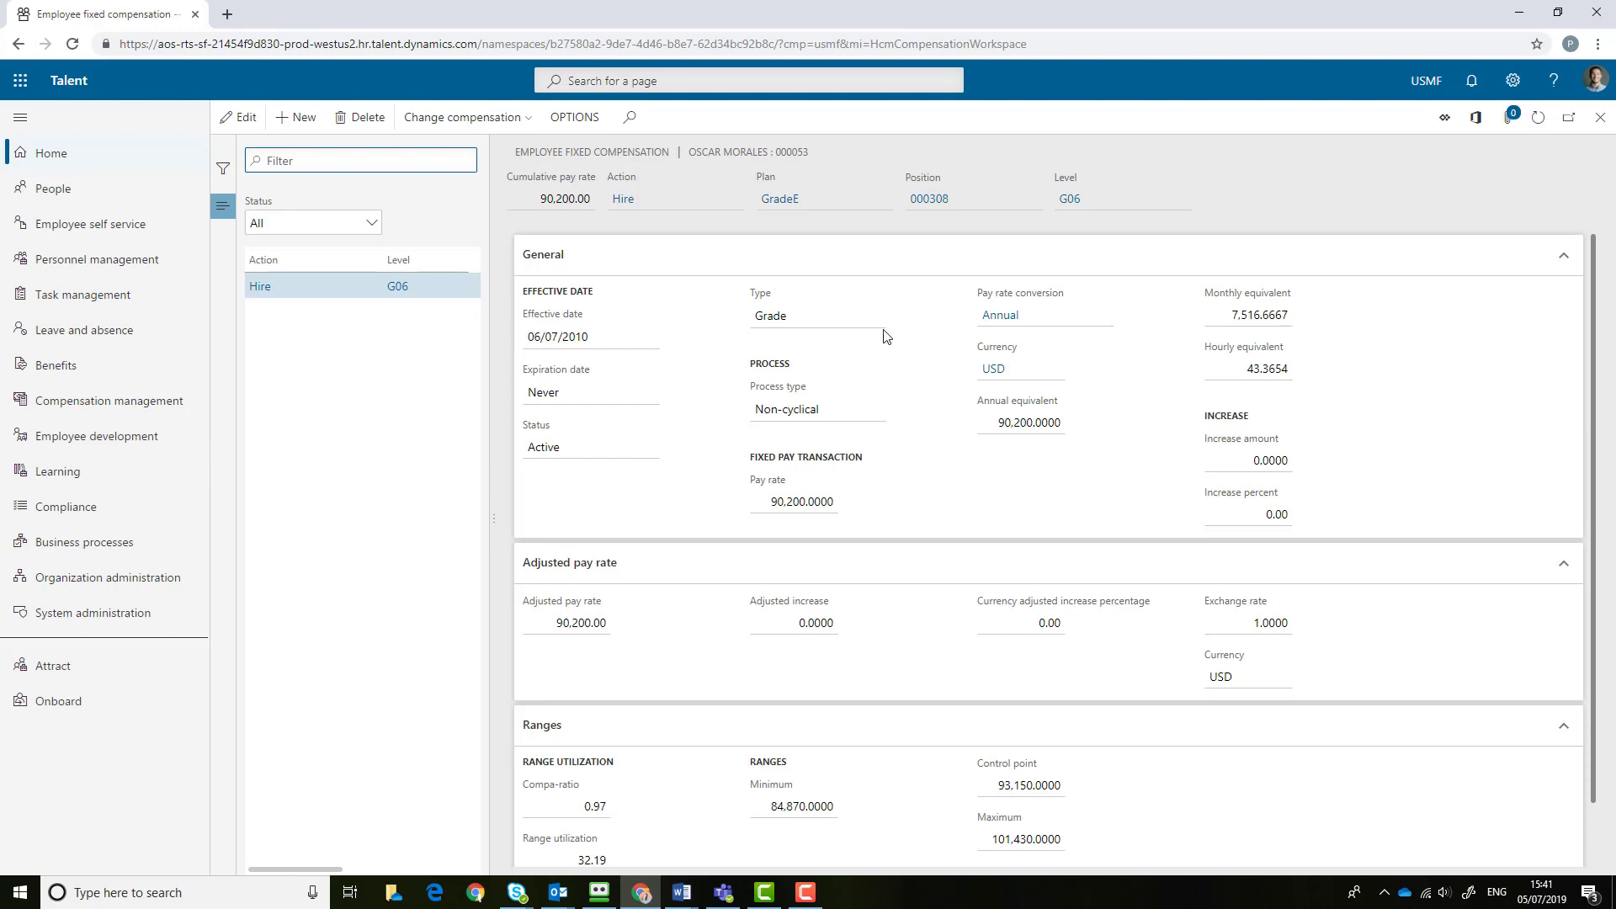
Examine the compensation structure of the worker's GradeE plan, and return to the list of workers on the plan
{"action": "left_click", "coordinate": [782, 202]}
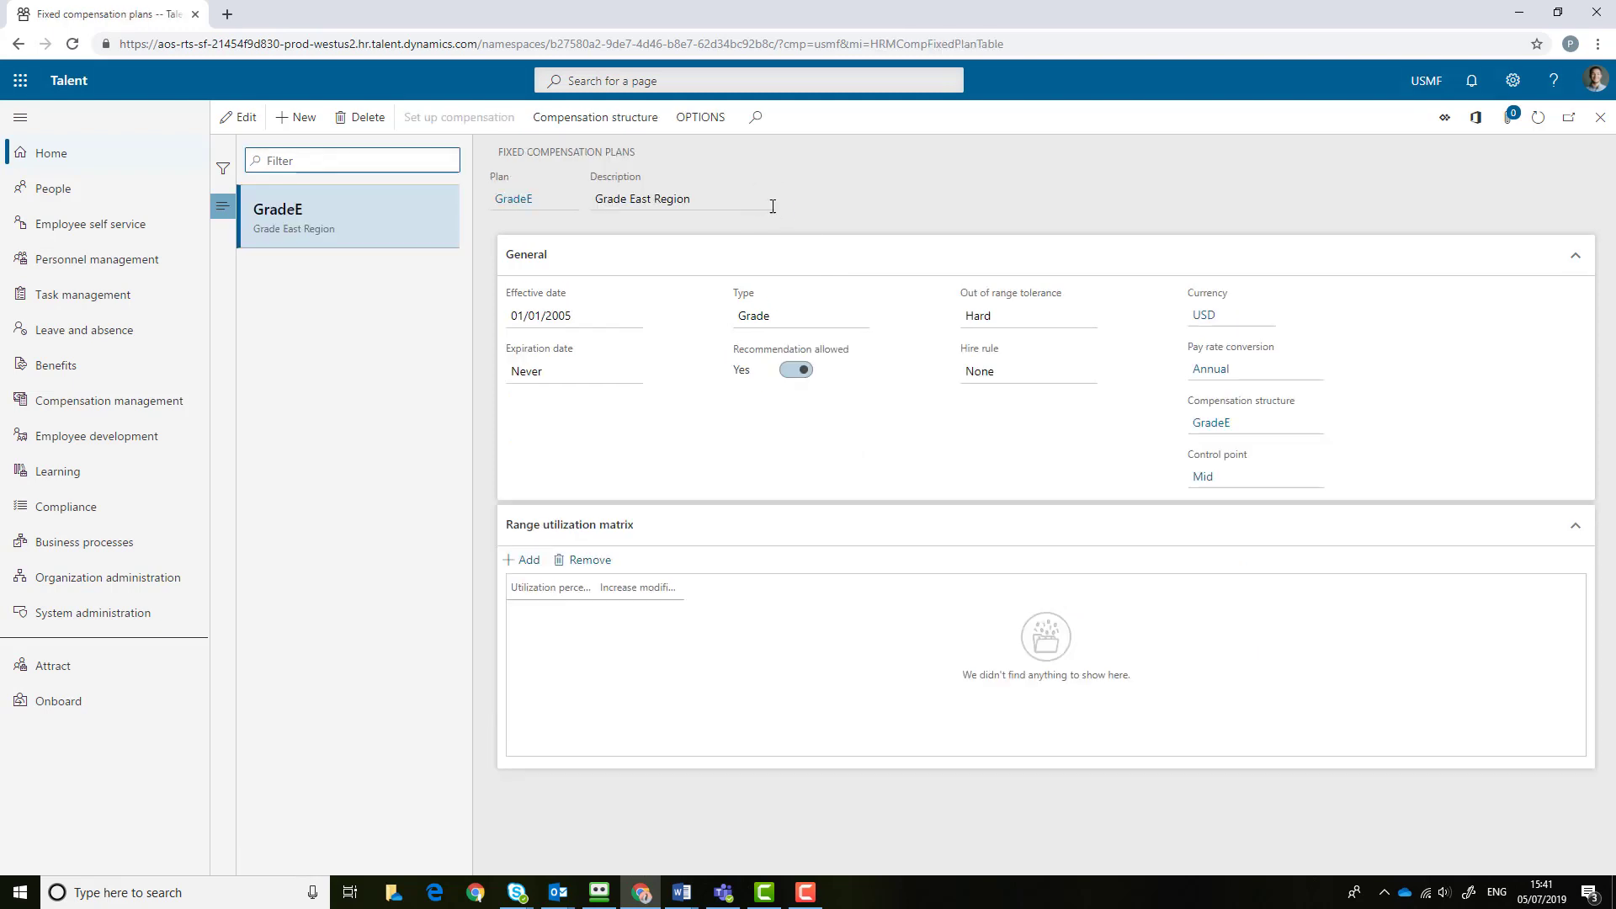
{"action": "left_click", "coordinate": [612, 121]}
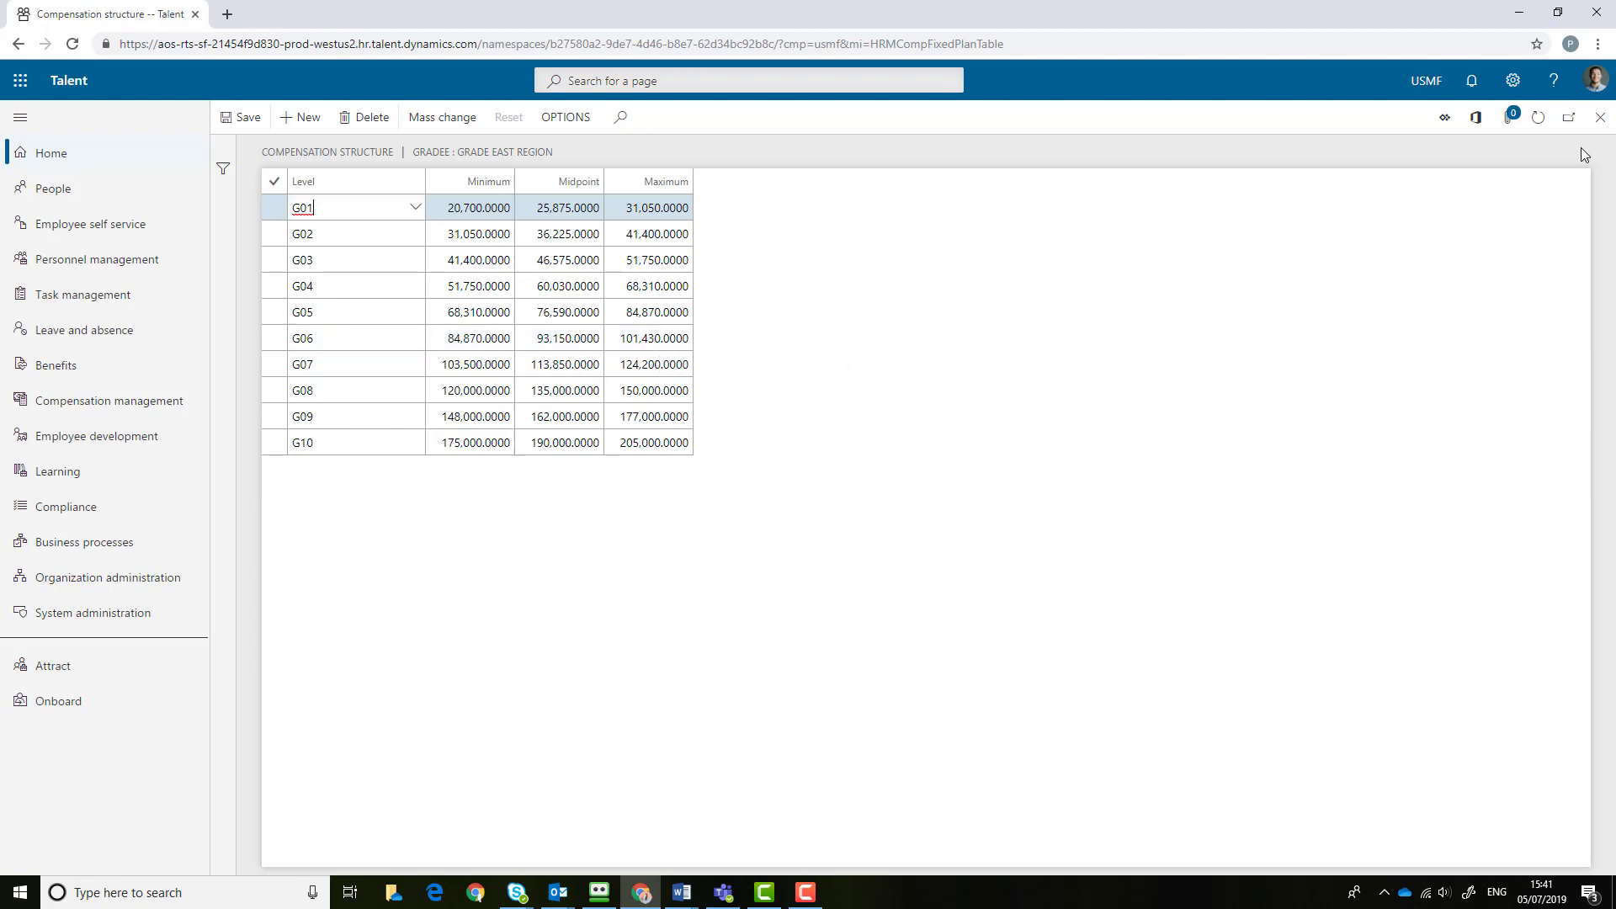
{"action": "left_click", "coordinate": [1600, 118]}
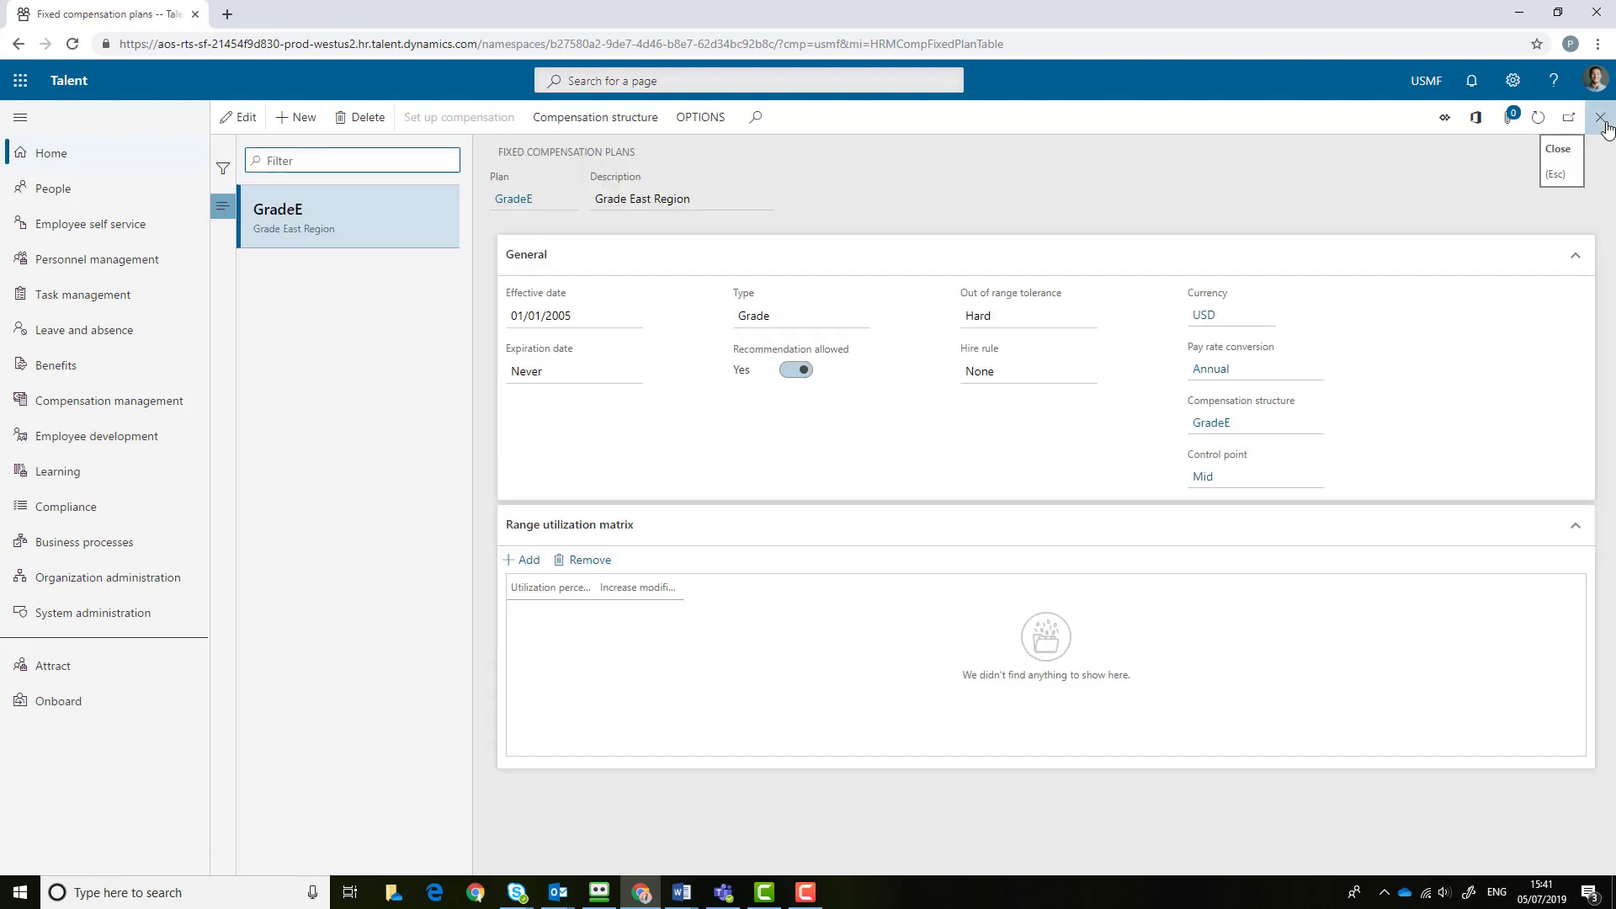
{"action": "left_click", "coordinate": [1604, 124]}
{"action": "left_click", "coordinate": [1604, 124]}
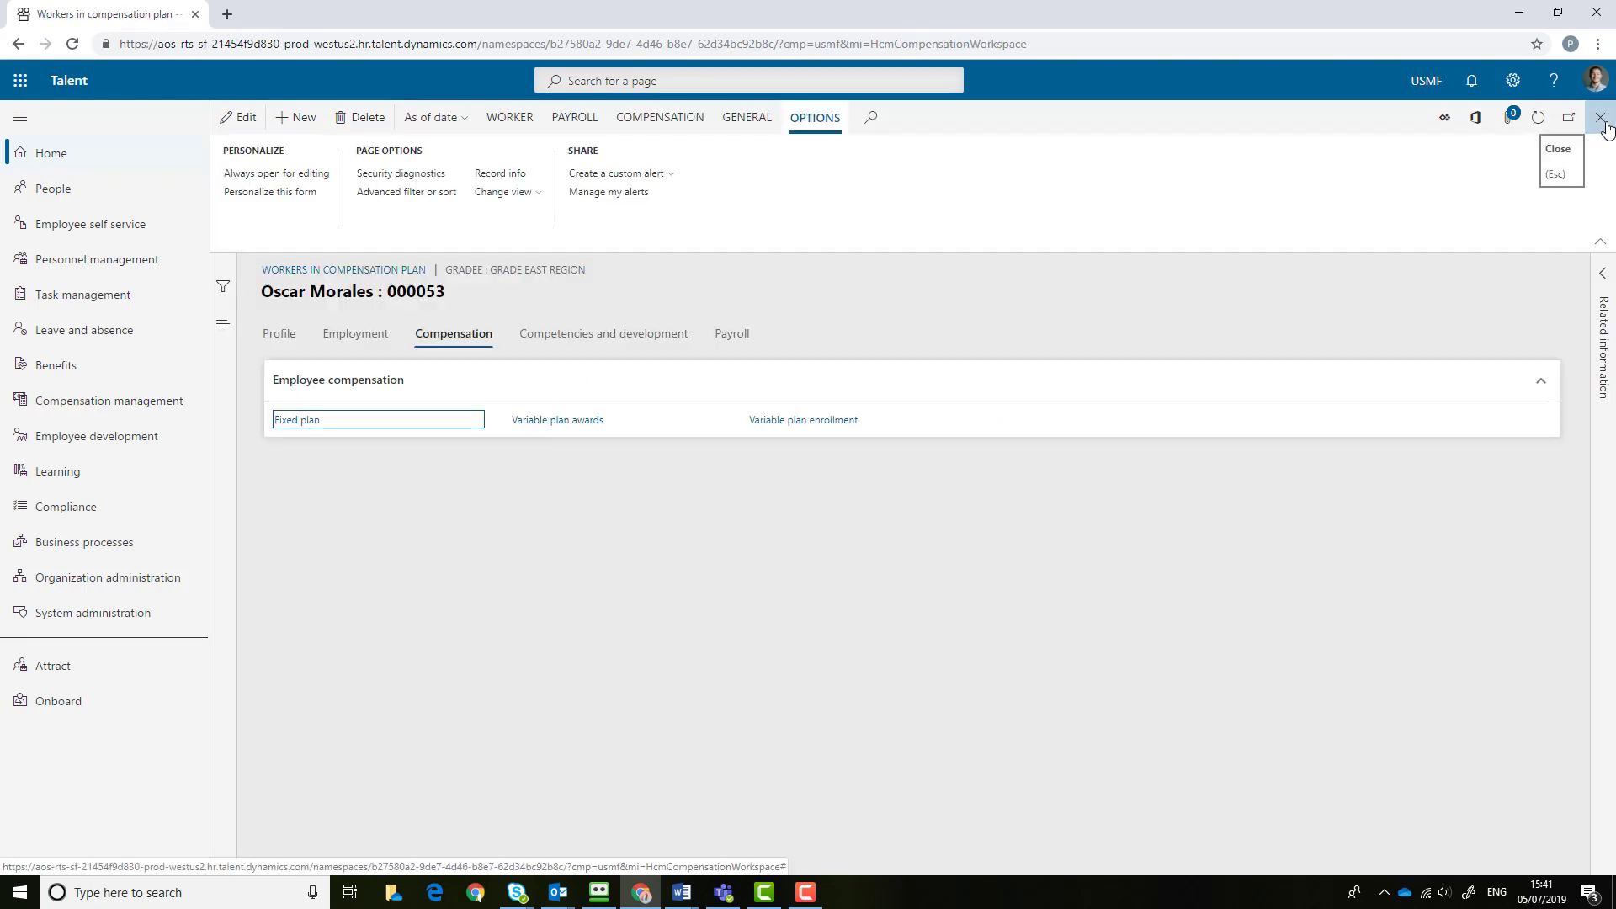
{"action": "left_click", "coordinate": [1604, 124]}
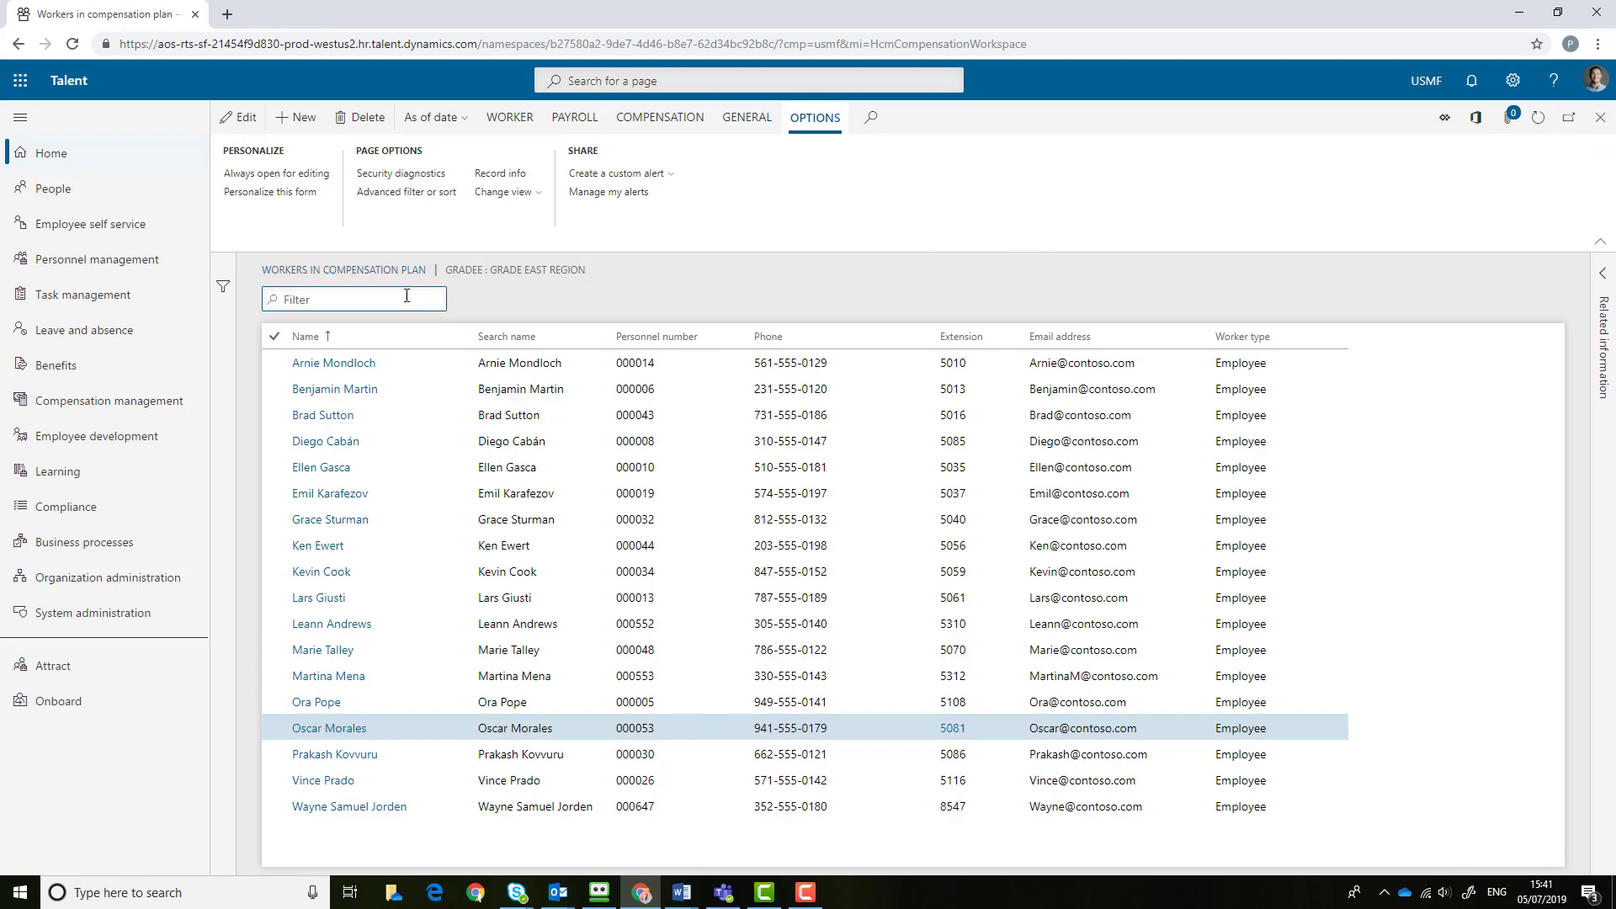
Open the Excel workbook designer from the System administration links
{"action": "left_click", "coordinate": [104, 615]}
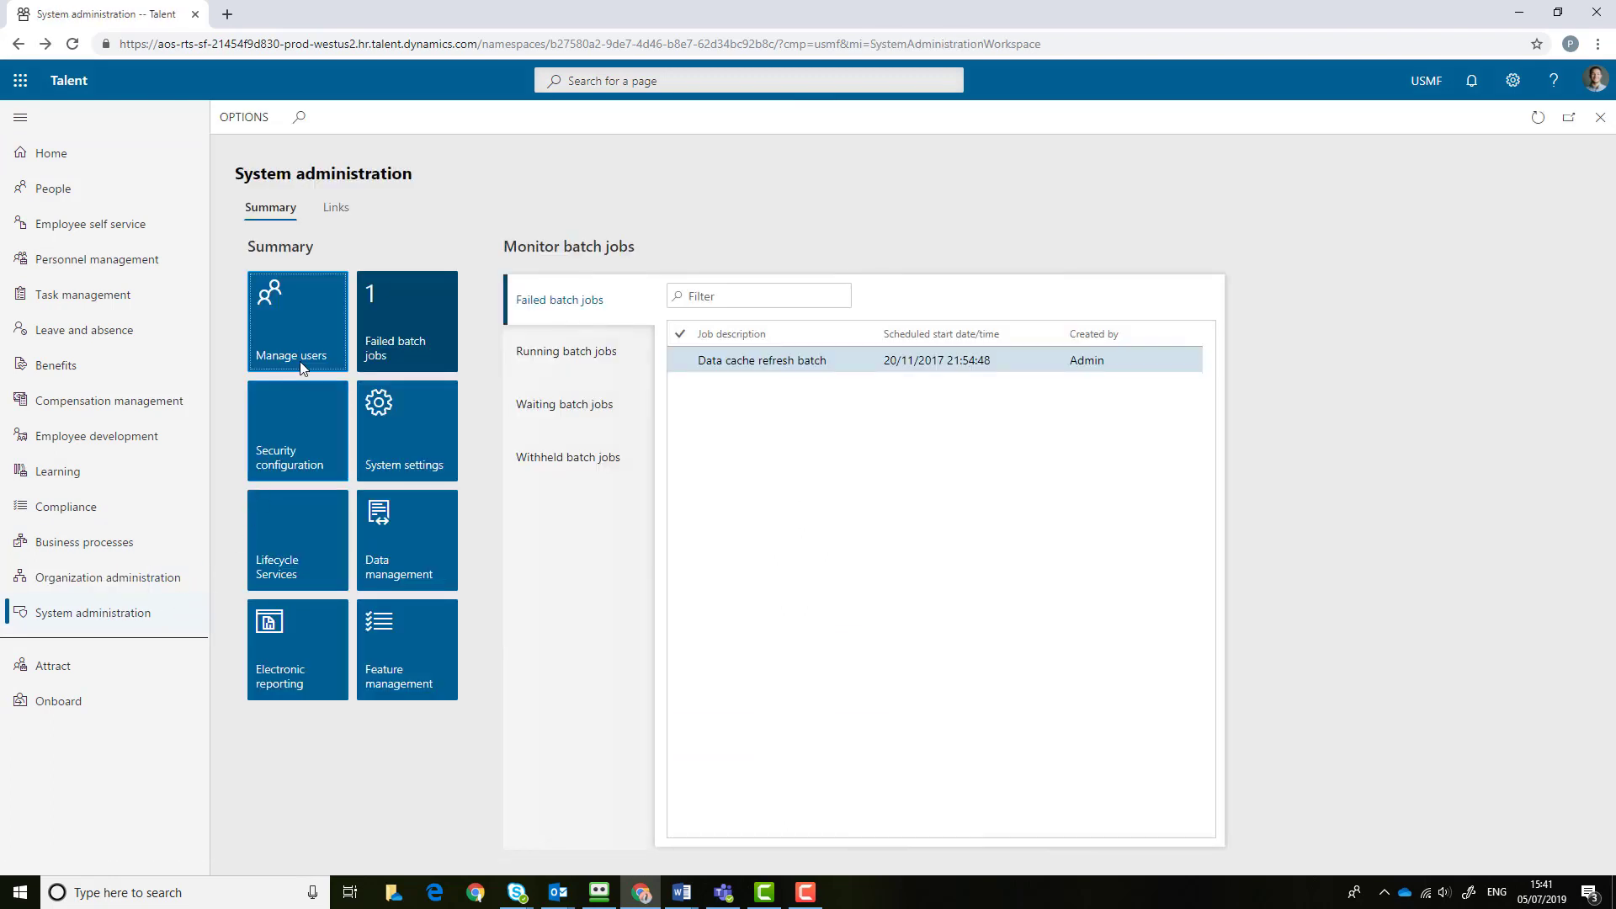
{"action": "left_click", "coordinate": [336, 211]}
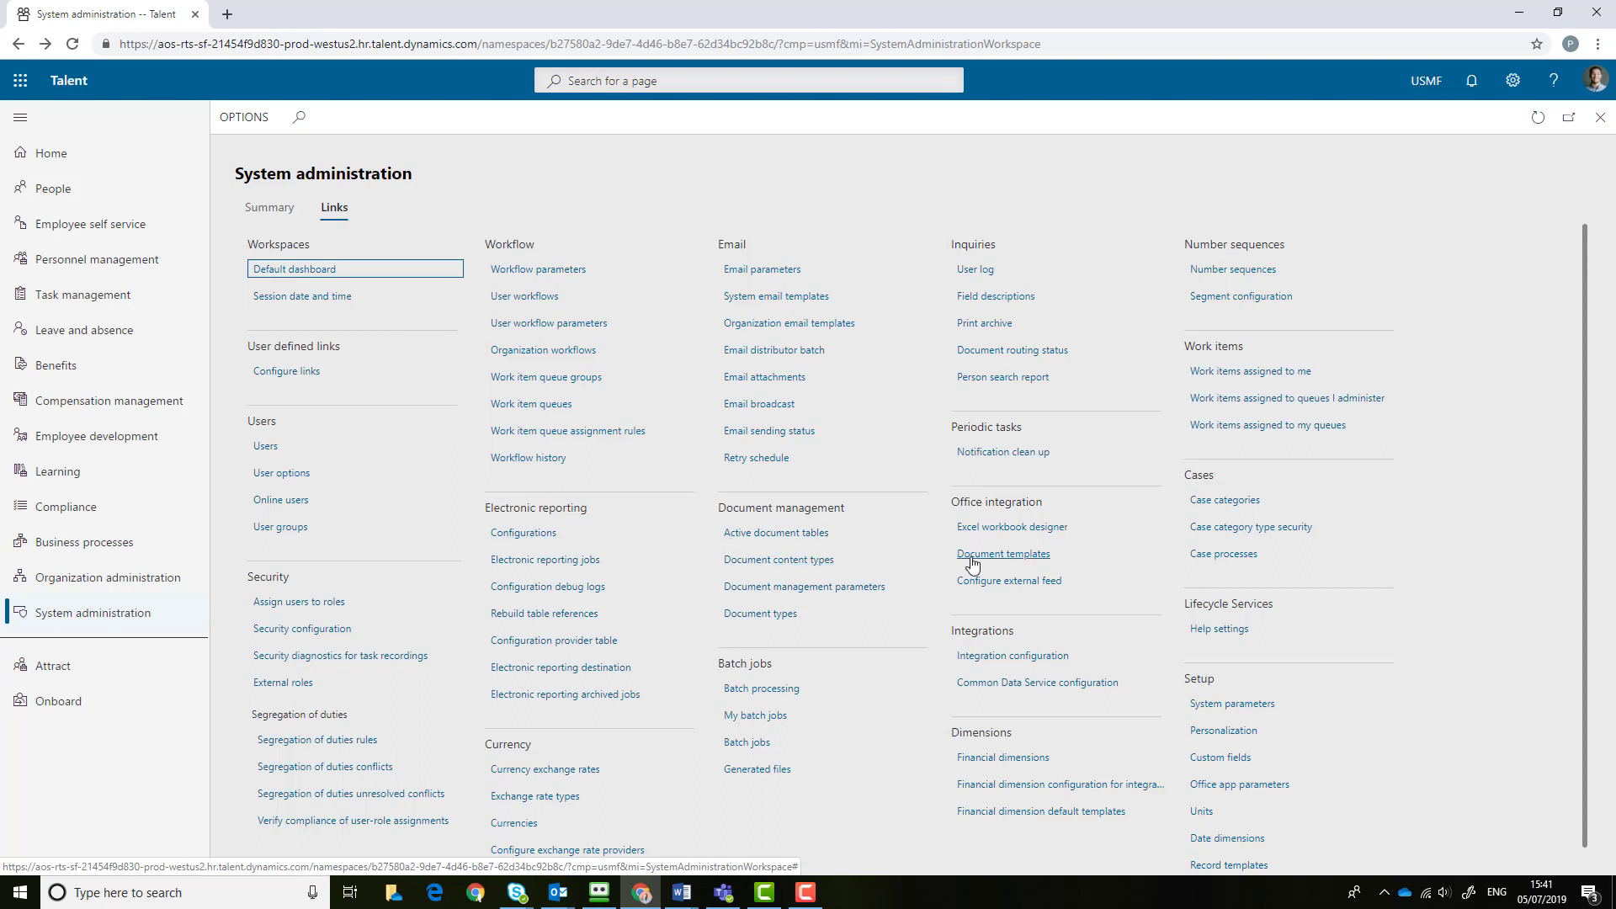
{"action": "left_click", "coordinate": [1004, 529]}
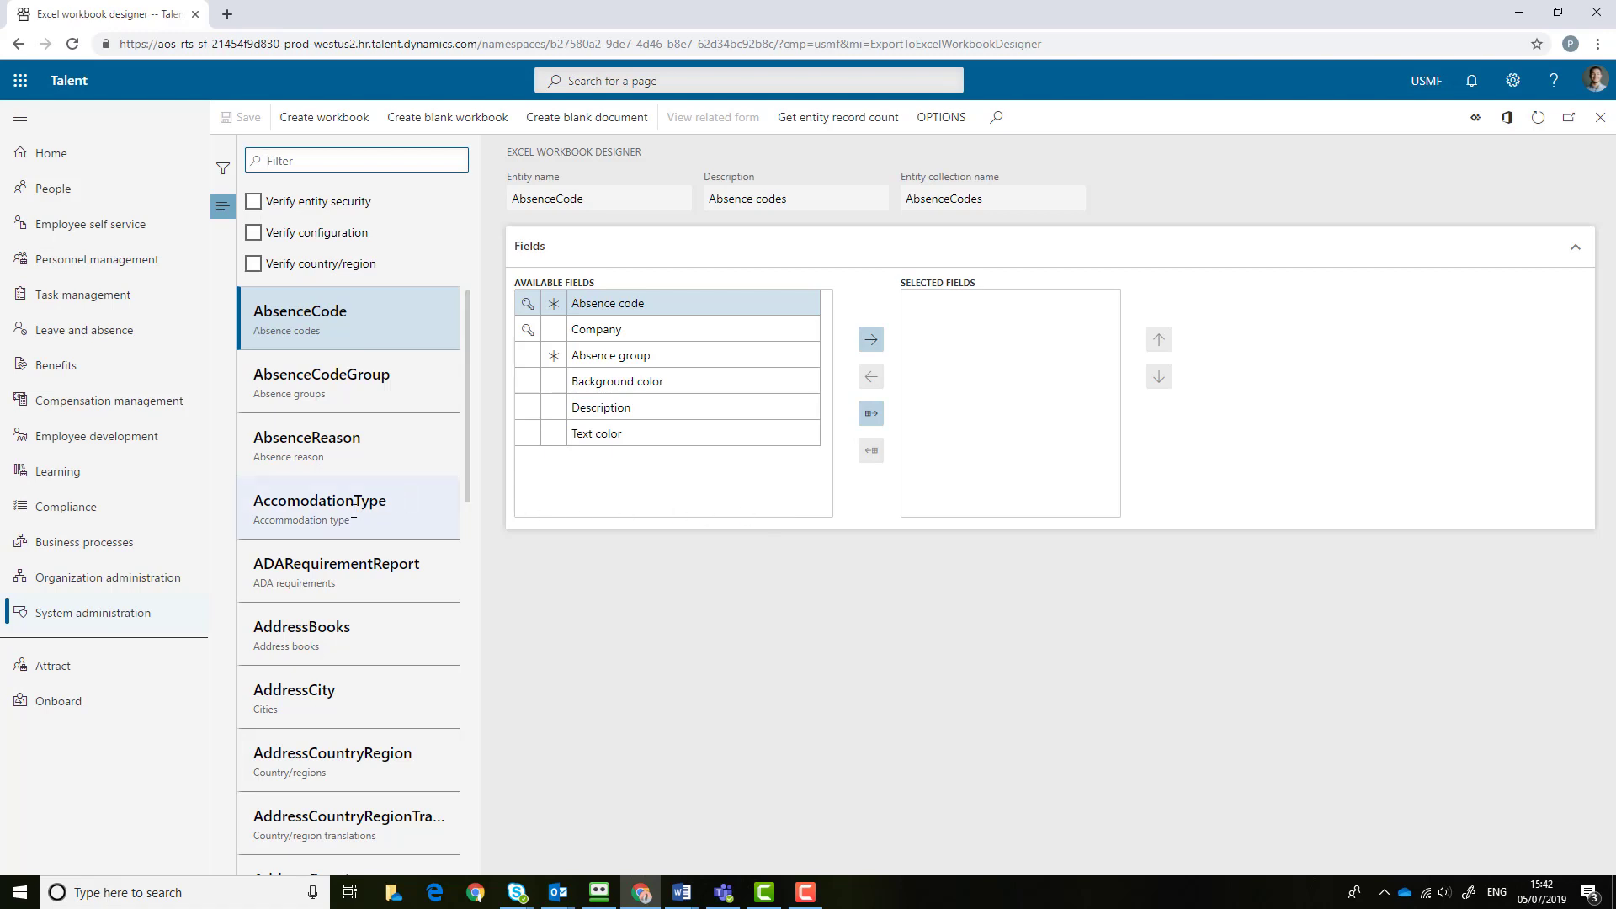
Find and select the CompFixedEmpl (Employee fixed compensation) entity in the entity list
{"action": "scroll", "coordinate": [328, 523], "scroll_direction": "down", "scroll_amount": 10}
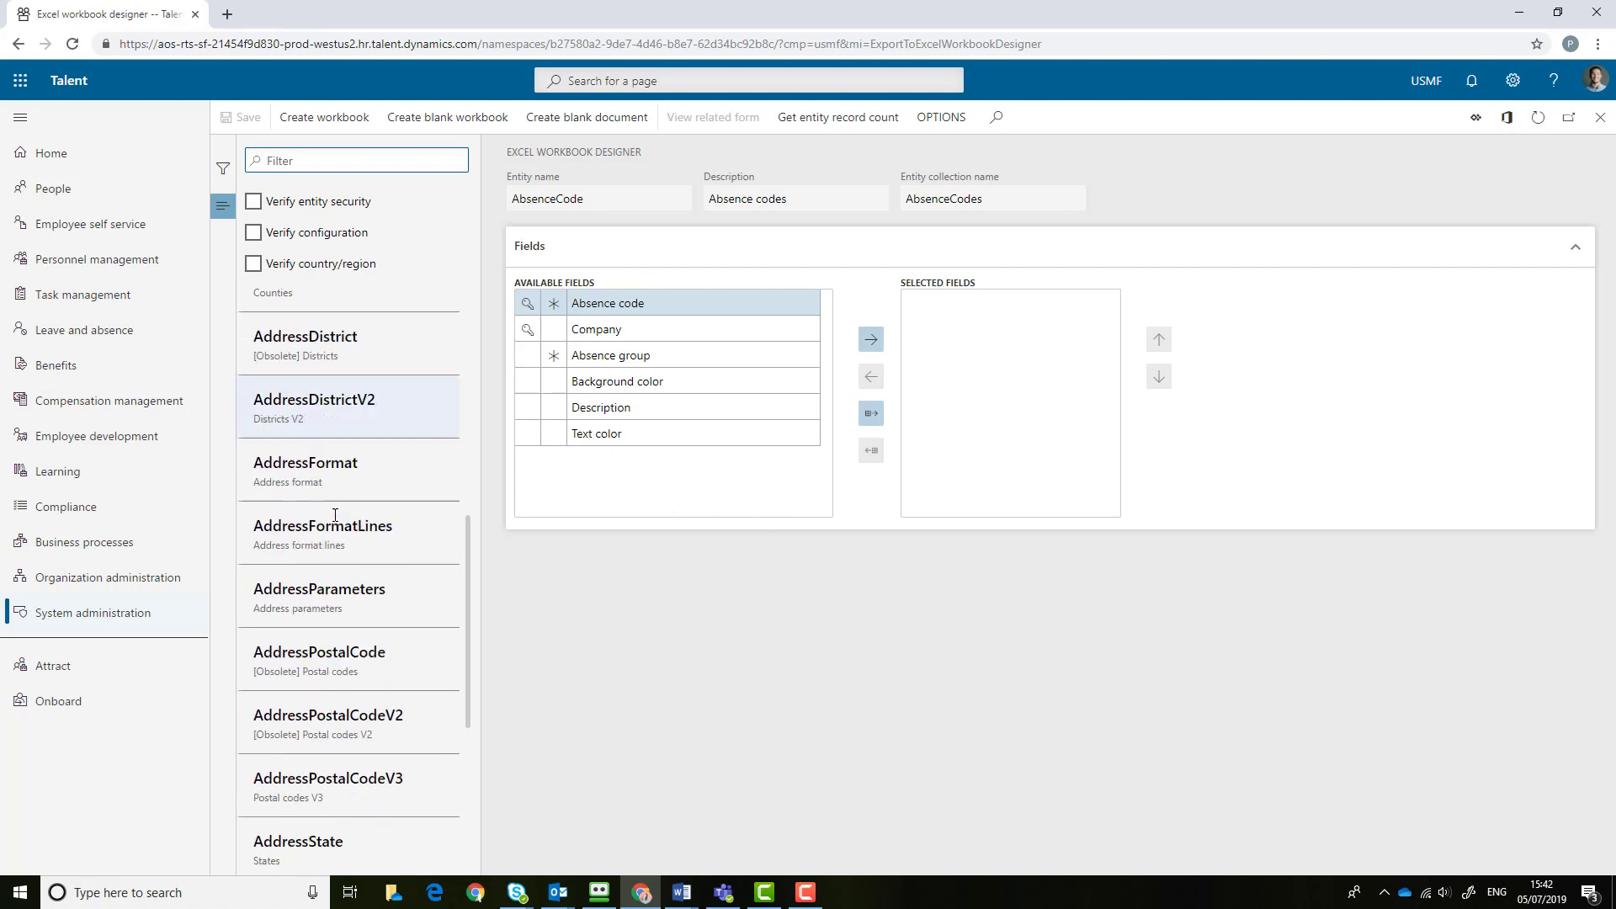
{"action": "scroll", "coordinate": [335, 517], "scroll_direction": "down", "scroll_amount": 10}
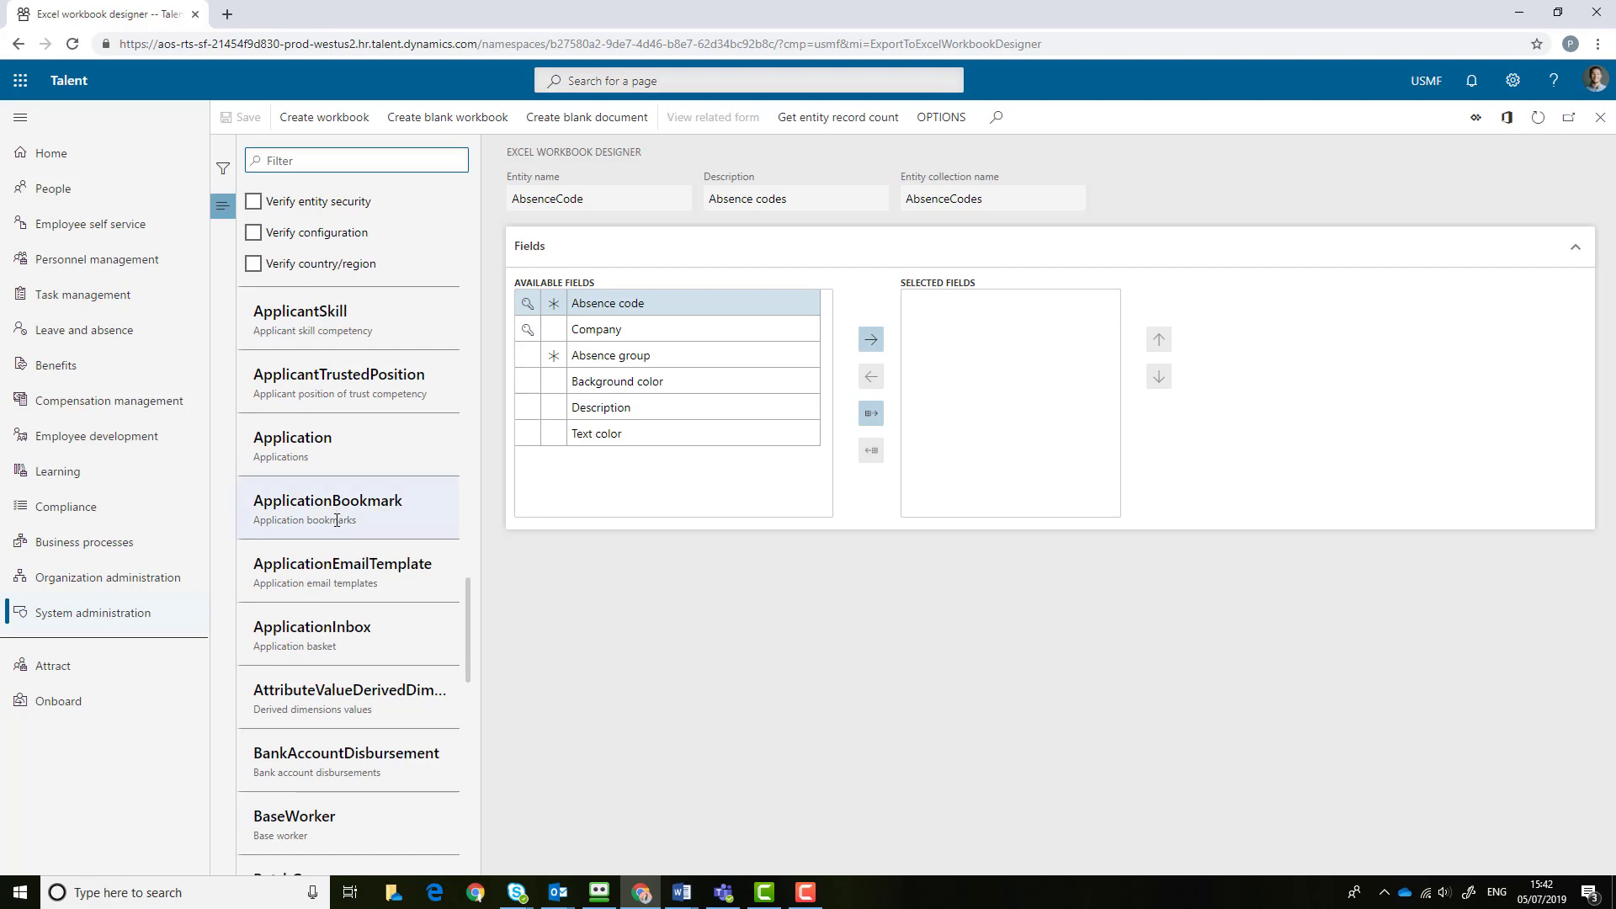
{"action": "scroll", "coordinate": [351, 516], "scroll_direction": "down", "scroll_amount": 8}
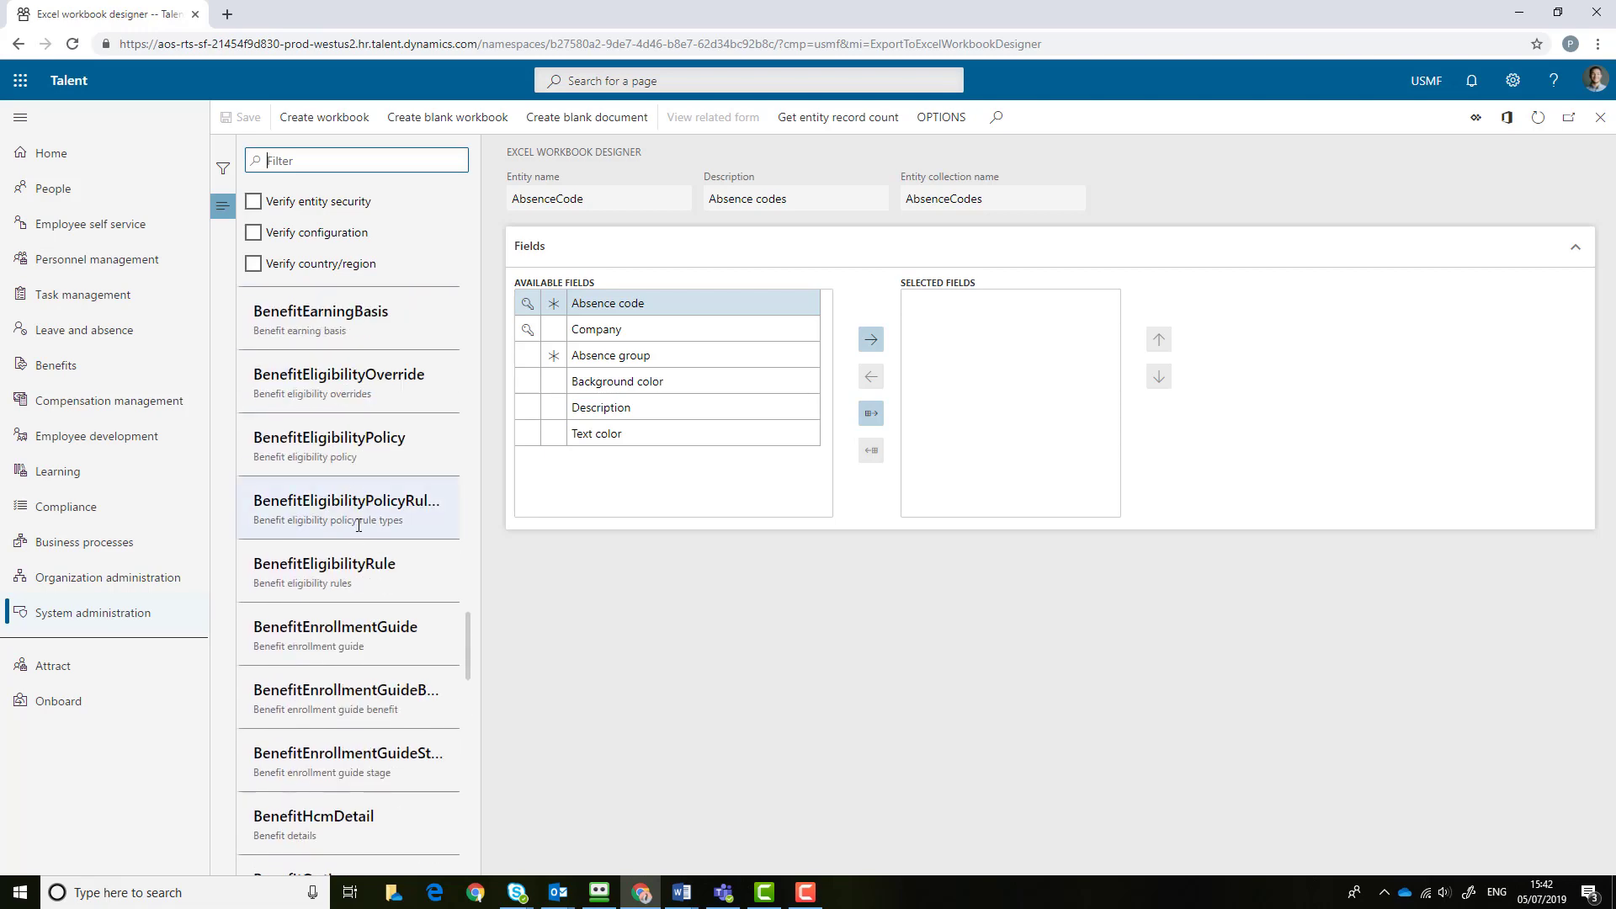
{"action": "scroll", "coordinate": [356, 526], "scroll_direction": "down", "scroll_amount": 3}
{"action": "scroll", "coordinate": [360, 528], "scroll_direction": "down", "scroll_amount": 10}
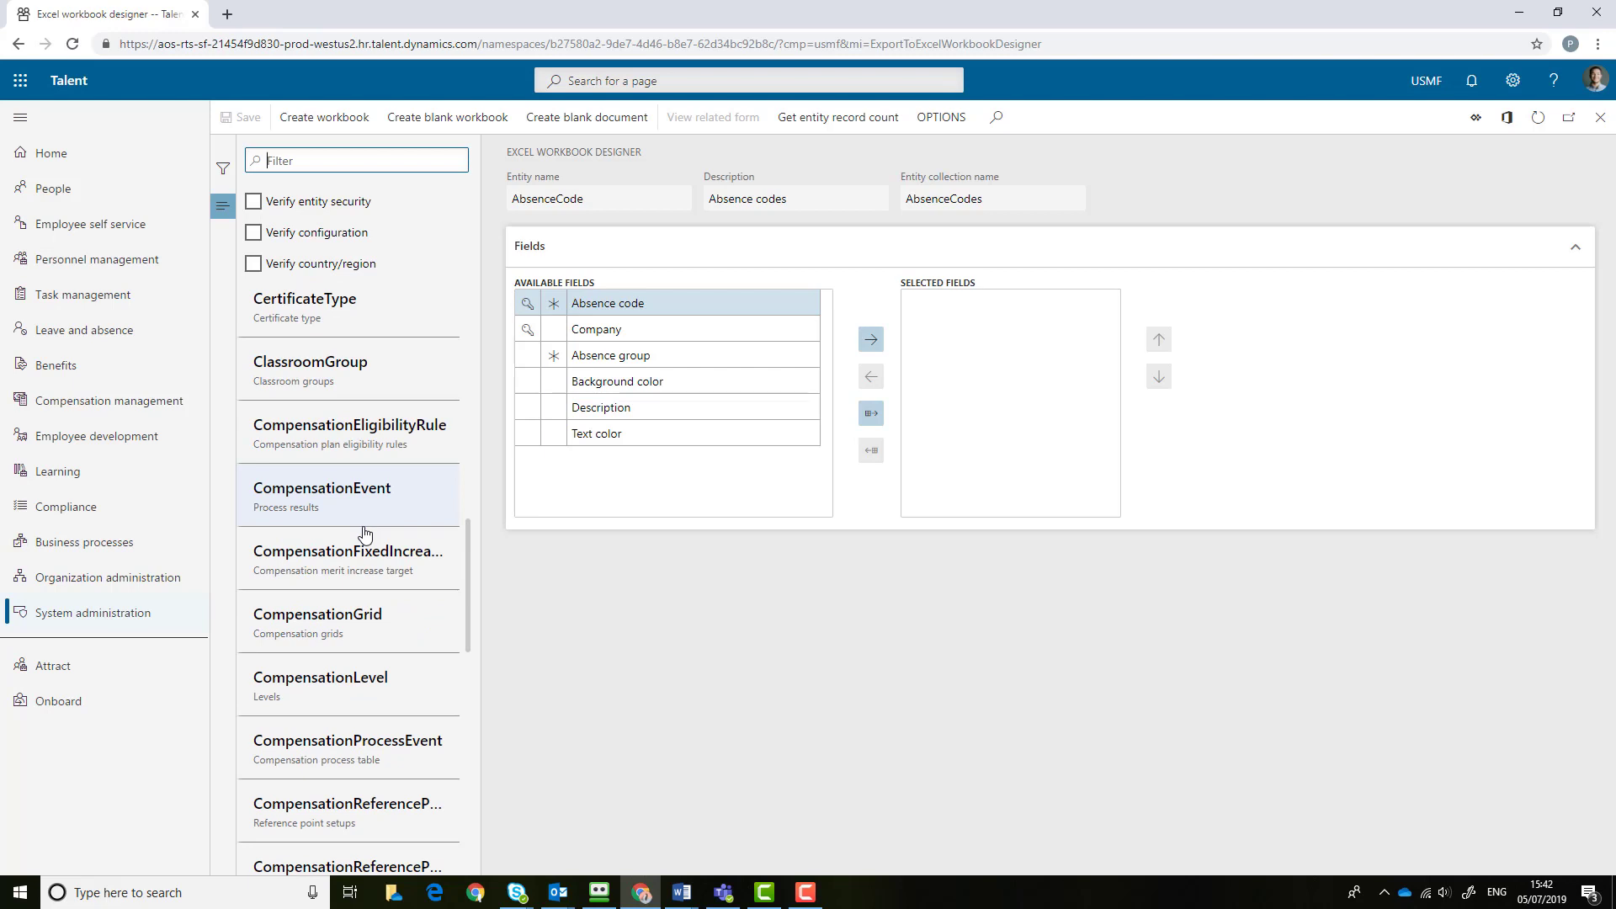
{"action": "scroll", "coordinate": [363, 532], "scroll_direction": "down", "scroll_amount": 10}
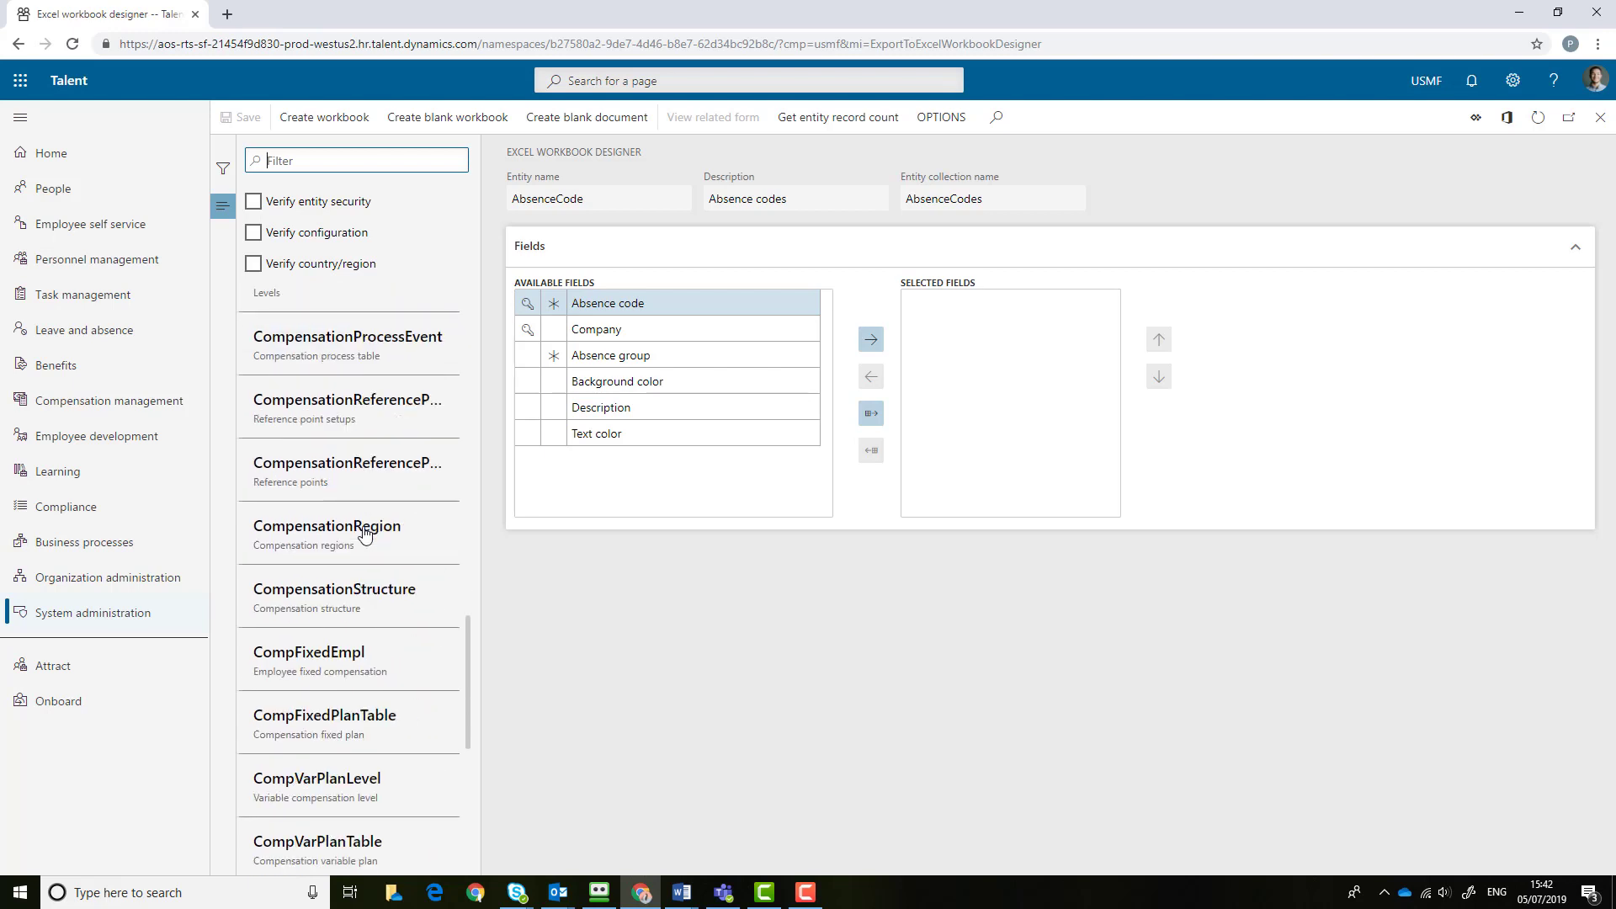
{"action": "left_click", "coordinate": [334, 654]}
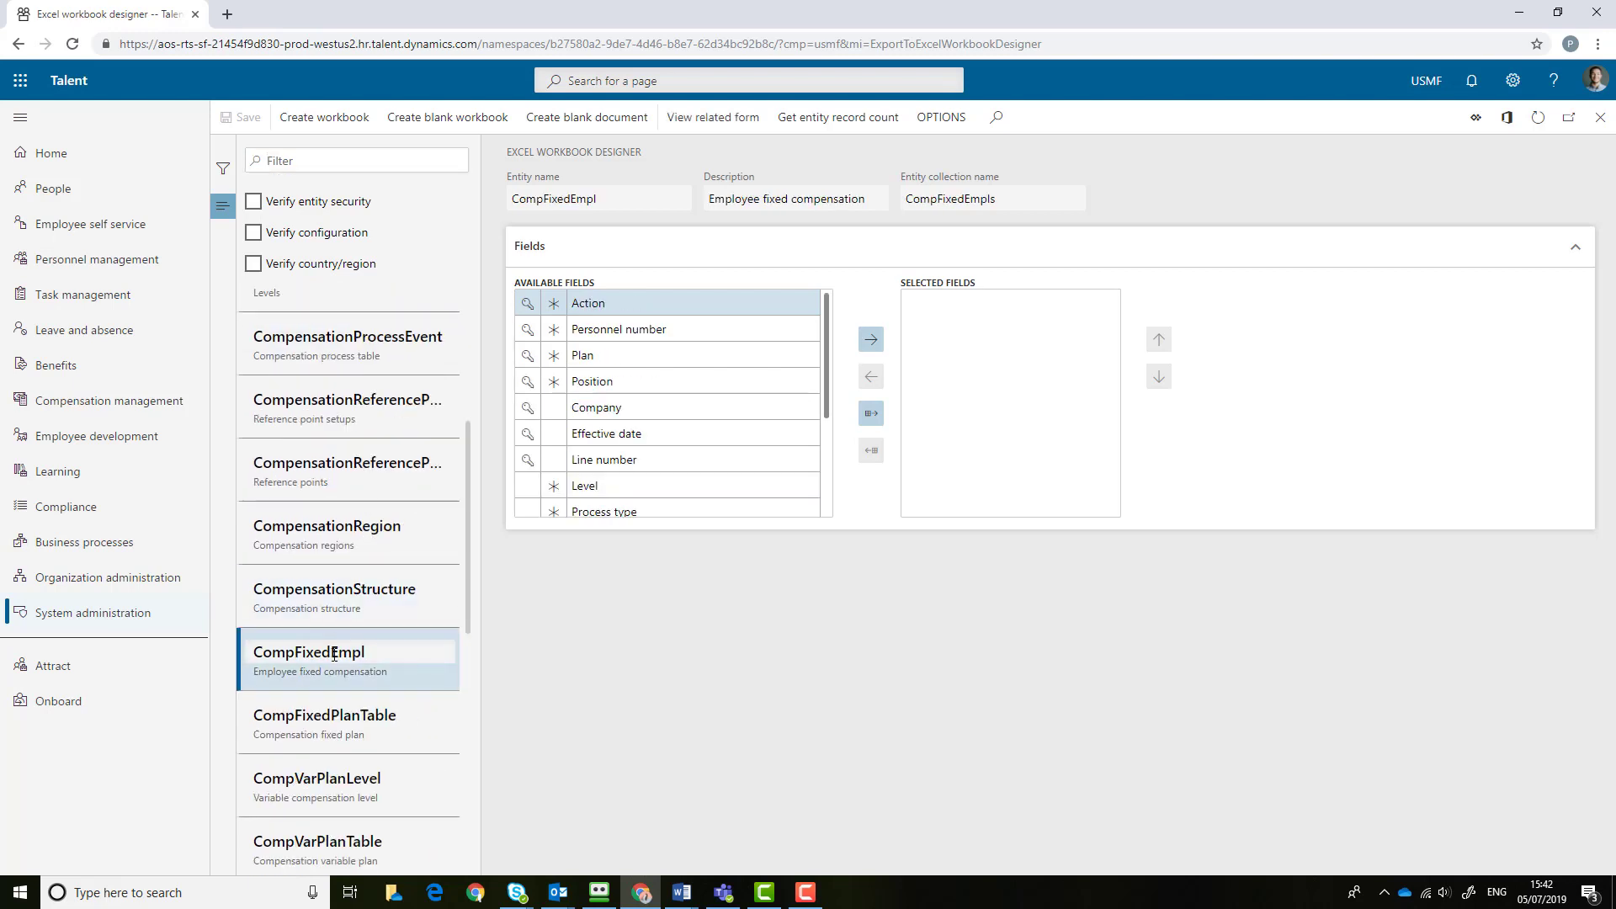
Add all available CompFixedEmpl fields to the selected fields, from Action and Personnel number through Step and Type
{"action": "left_click", "coordinate": [877, 348]}
{"action": "left_click", "coordinate": [877, 348]}
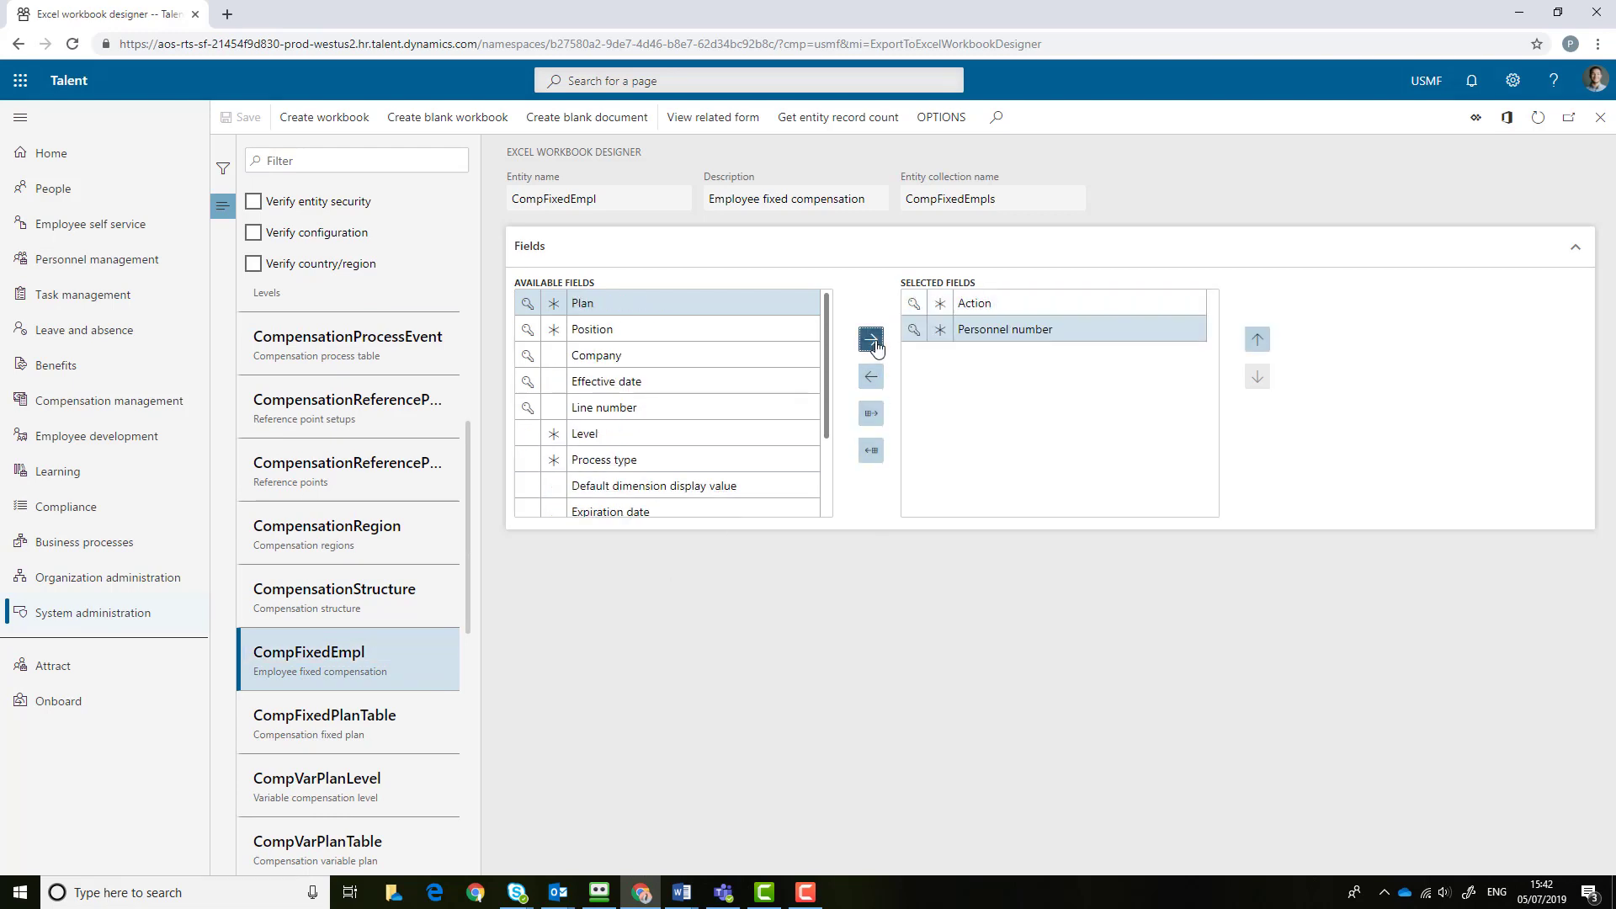
{"action": "left_click", "coordinate": [877, 347]}
{"action": "left_click", "coordinate": [877, 348]}
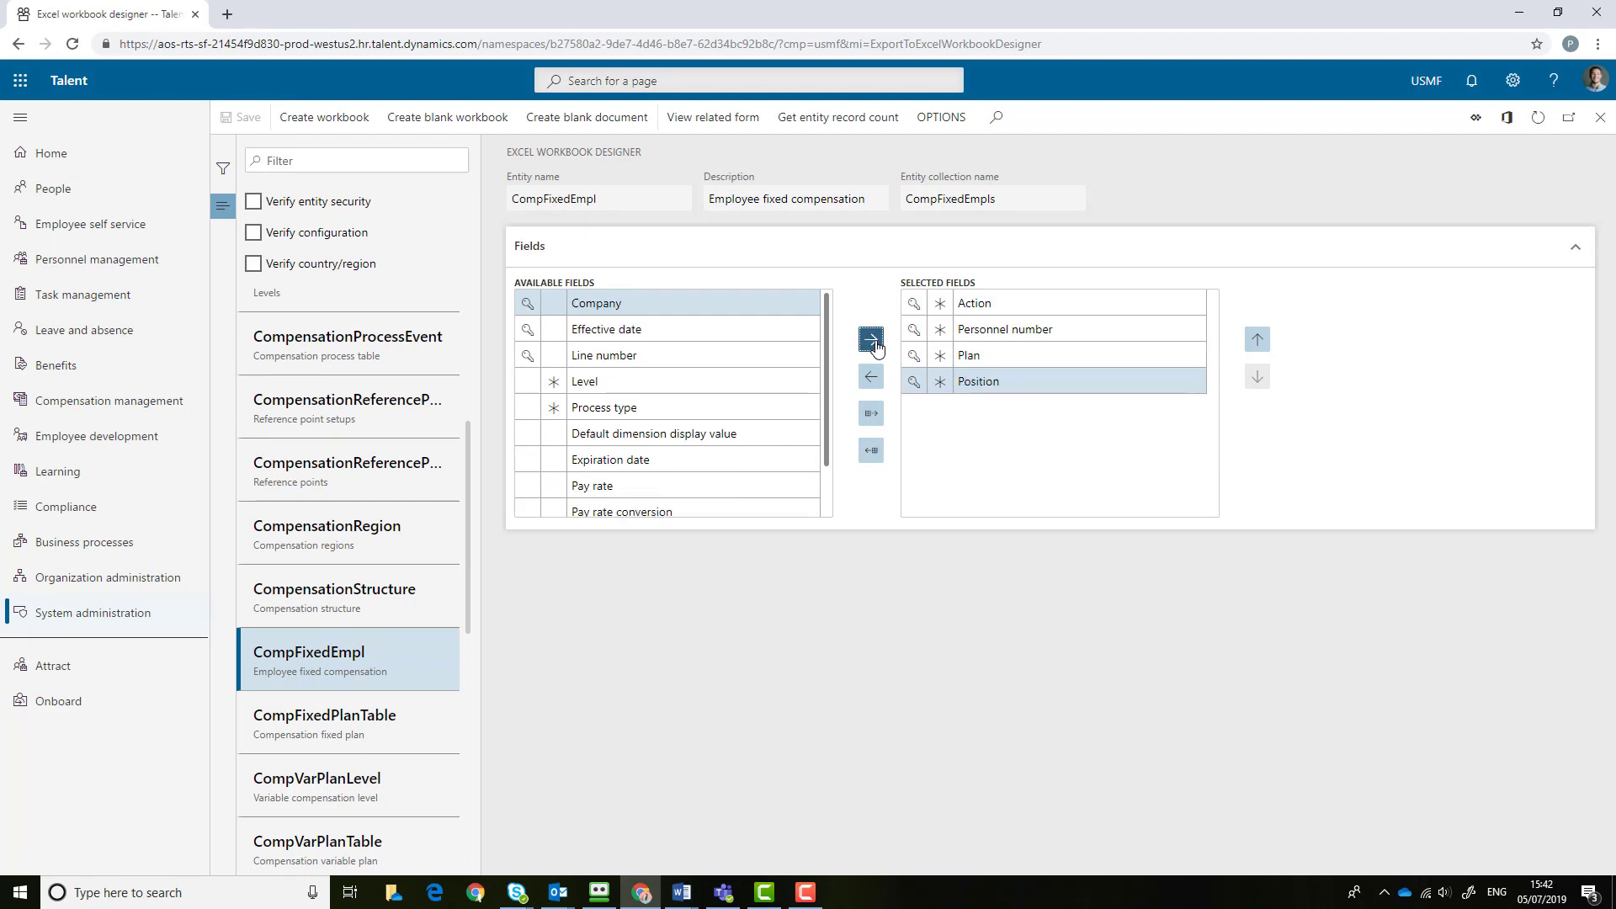
{"action": "left_click", "coordinate": [877, 348]}
{"action": "left_click", "coordinate": [877, 348]}
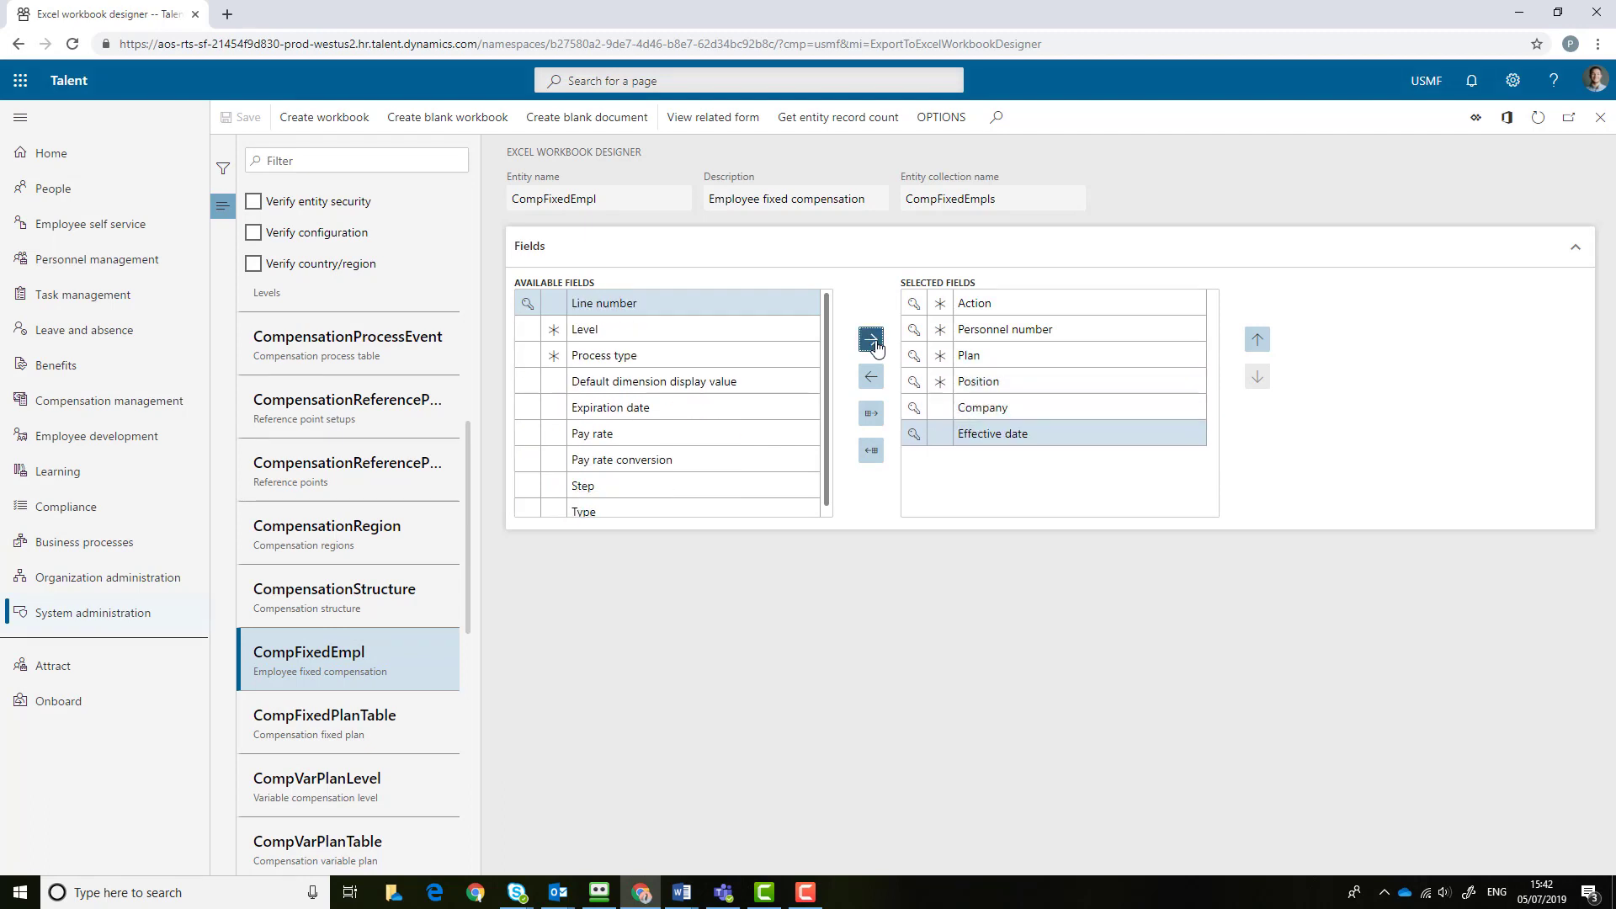
{"action": "left_click", "coordinate": [877, 348]}
{"action": "left_click", "coordinate": [877, 348]}
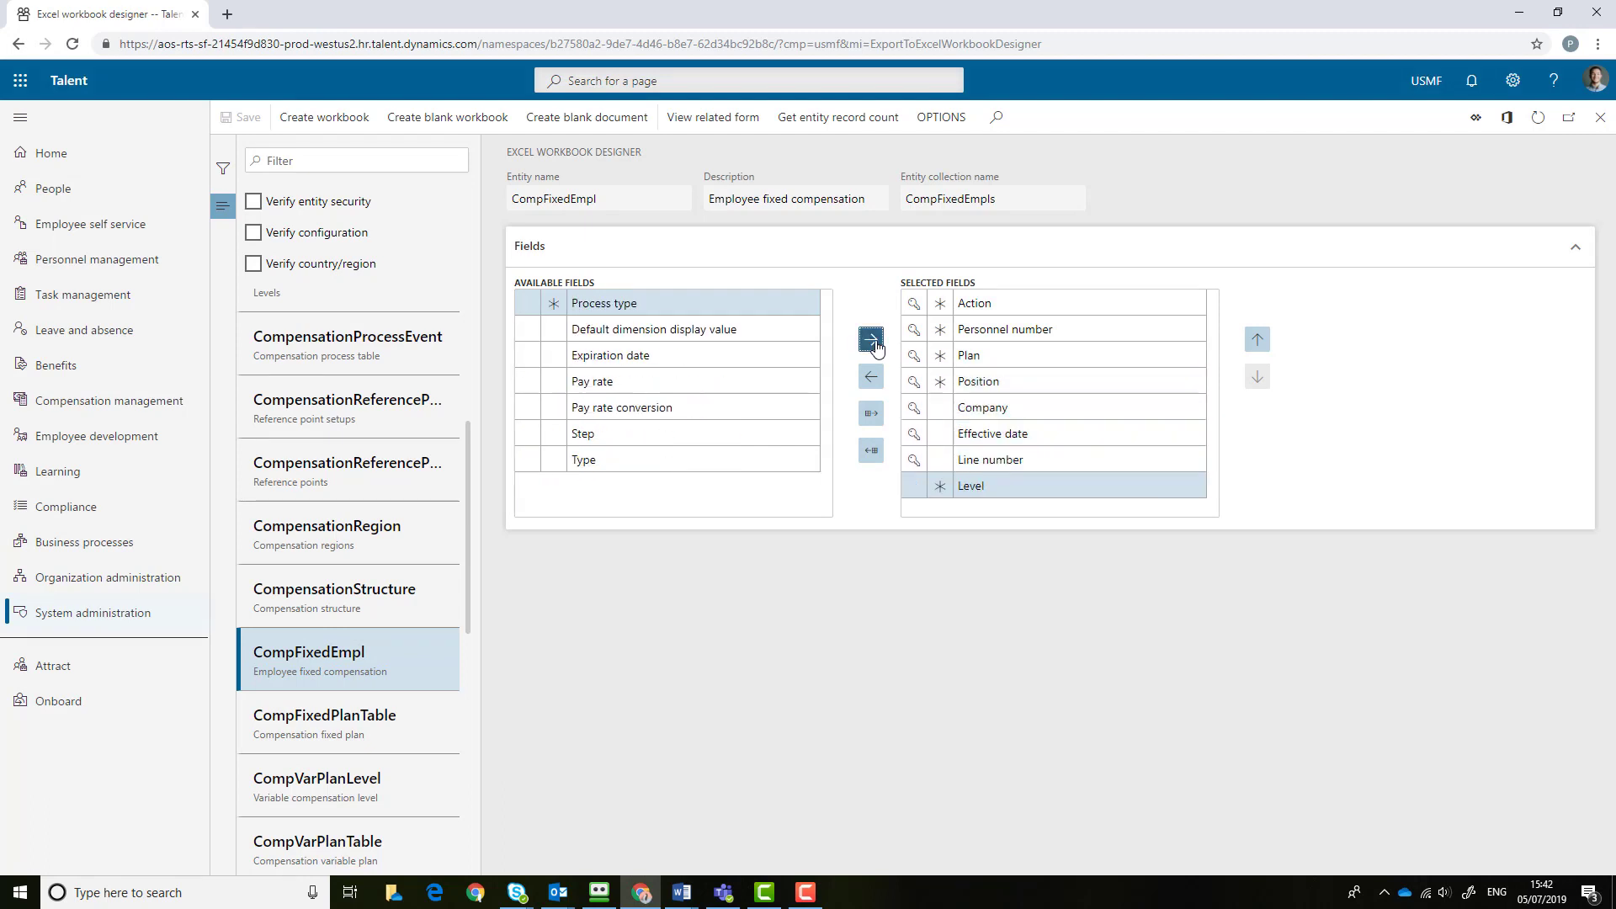
{"action": "left_click", "coordinate": [877, 347]}
{"action": "left_click", "coordinate": [877, 347]}
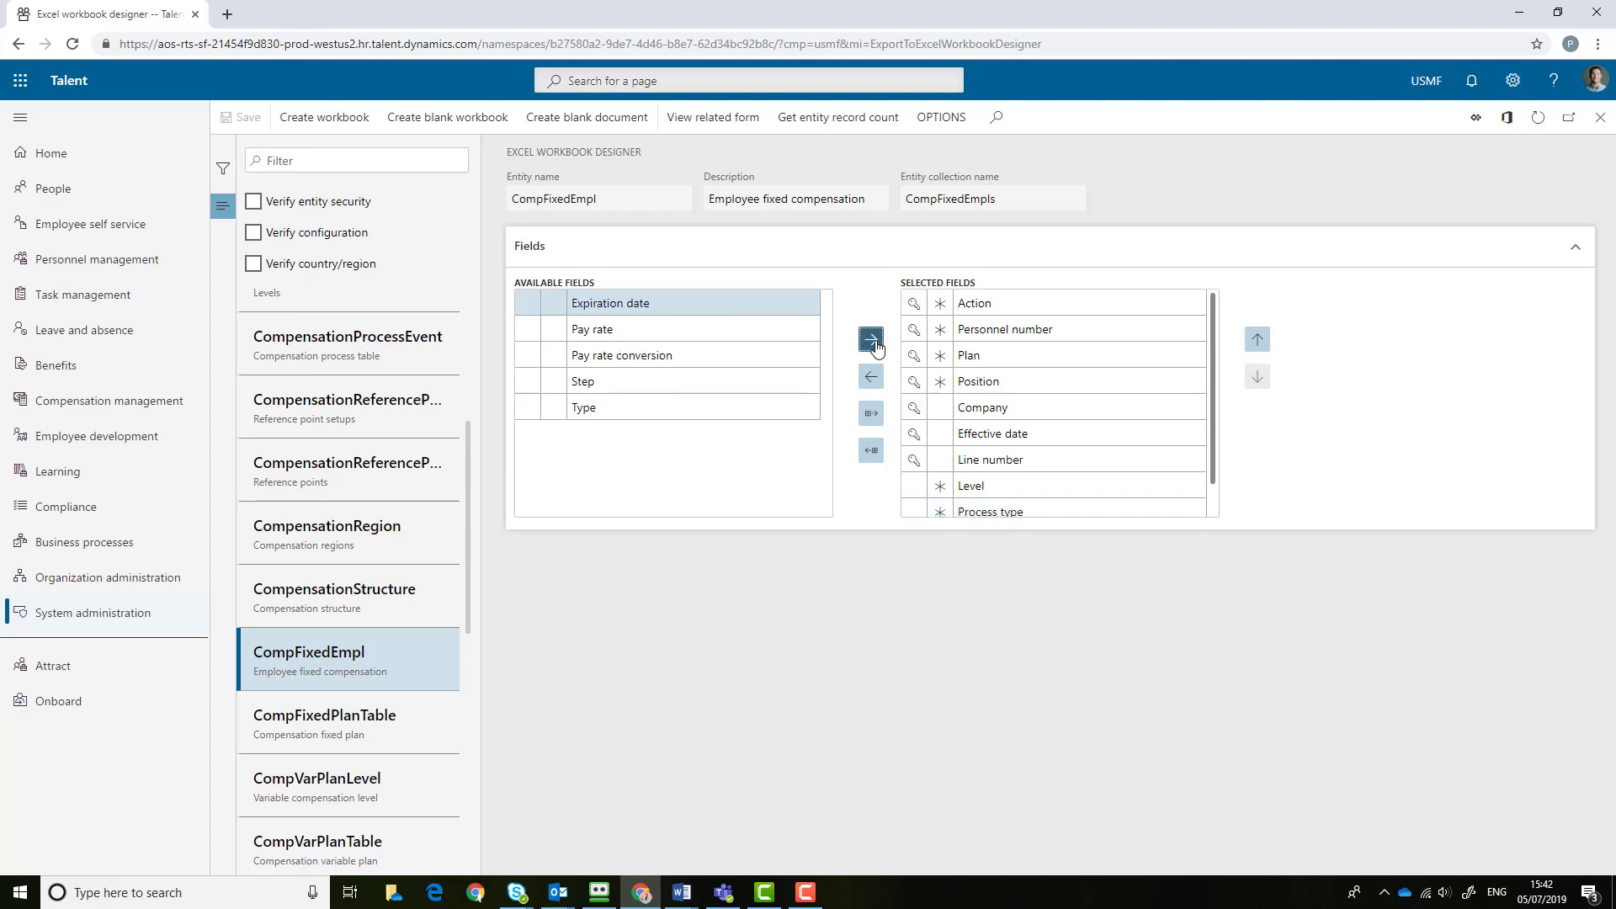
{"action": "left_click", "coordinate": [877, 348]}
{"action": "left_click", "coordinate": [877, 348]}
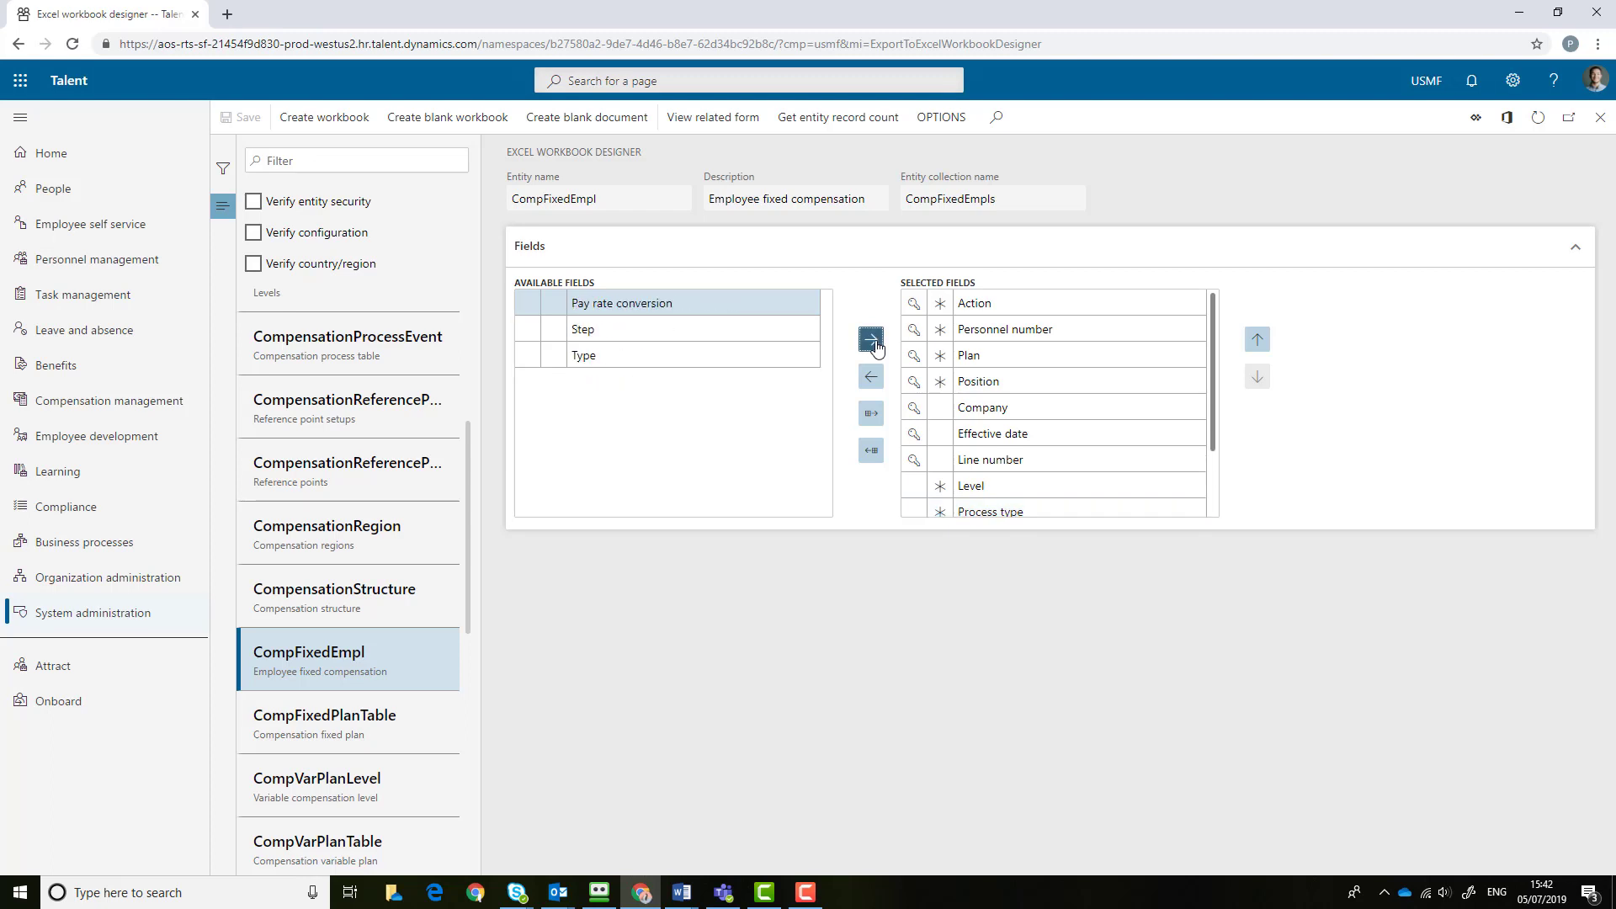
{"action": "left_click", "coordinate": [877, 348]}
{"action": "left_click", "coordinate": [877, 348]}
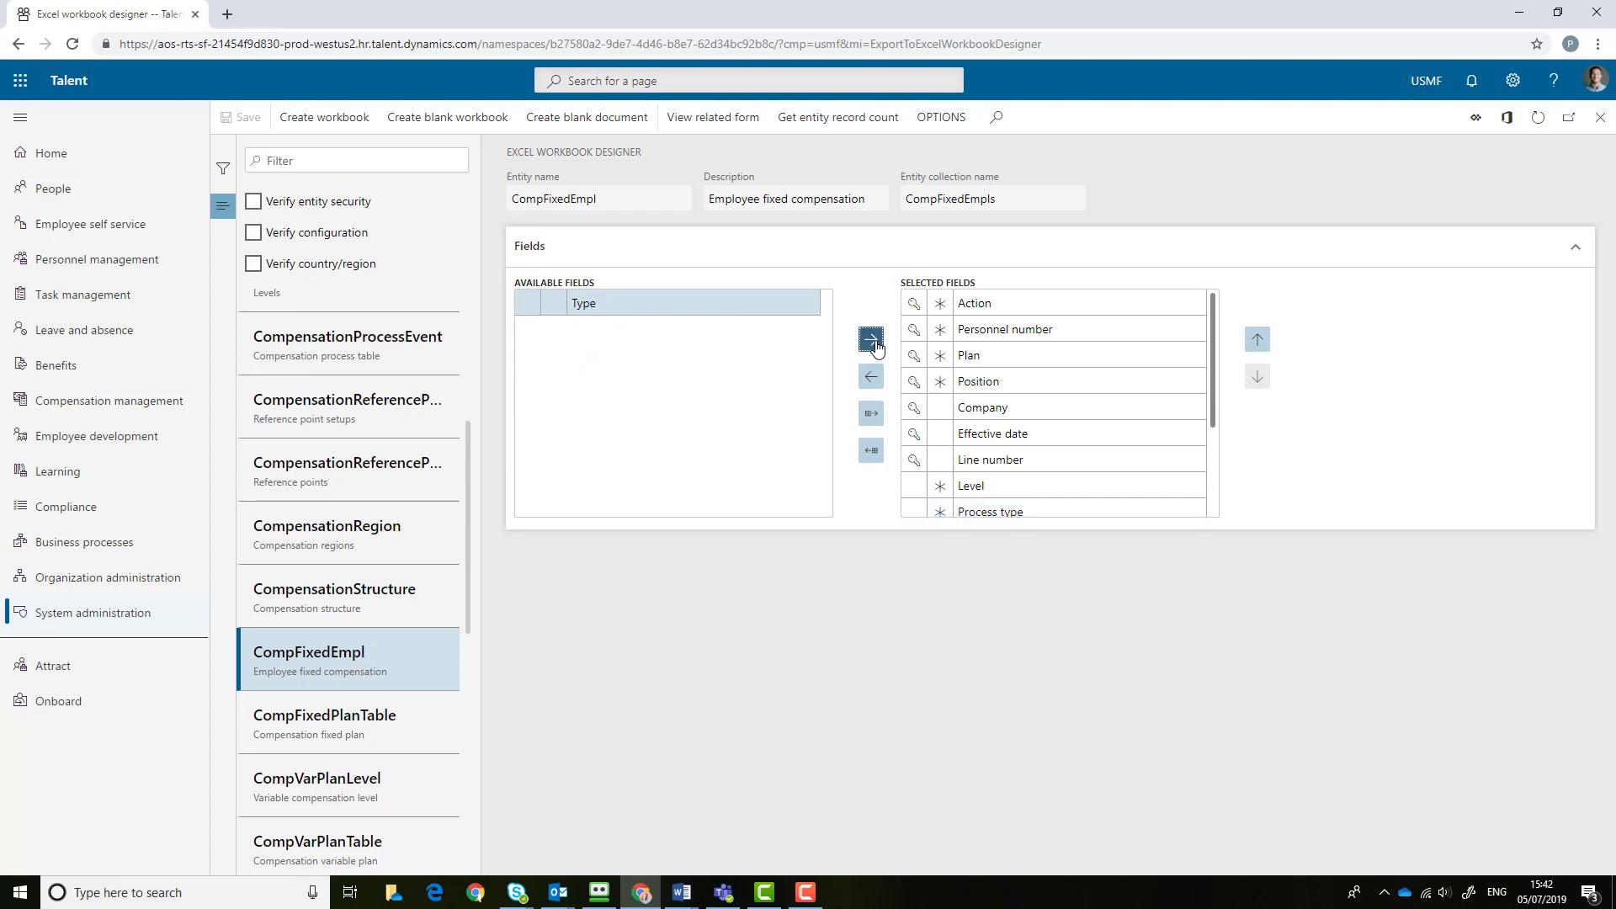
{"action": "left_click", "coordinate": [877, 347]}
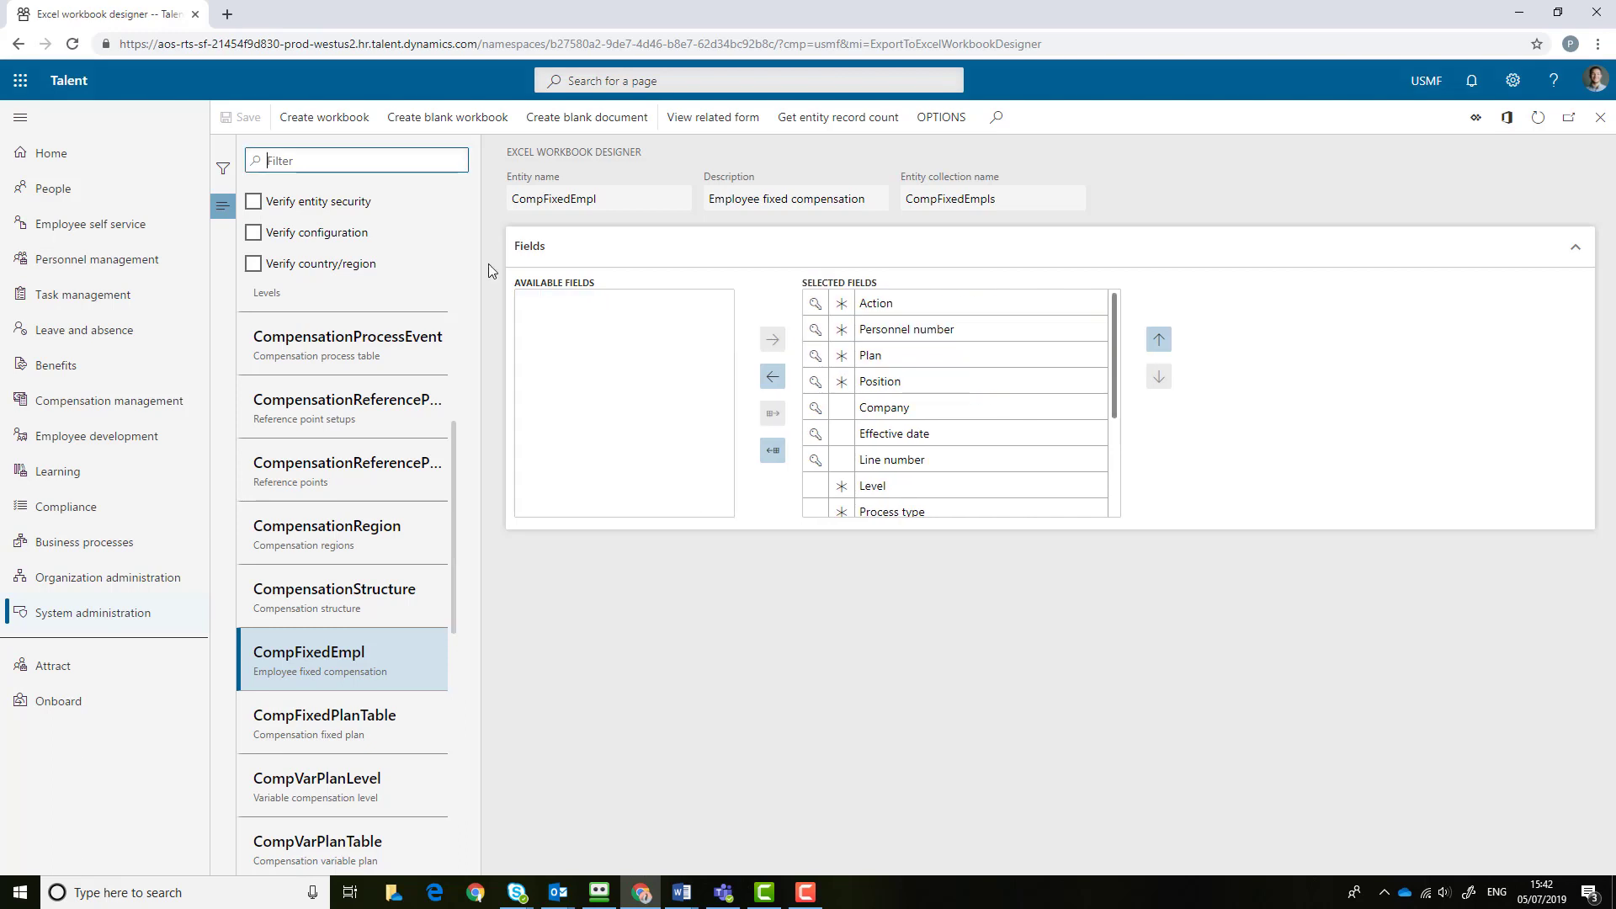
Create and download the workbook from the selected fields, open it in Excel and enable editing
{"action": "left_click", "coordinate": [341, 128]}
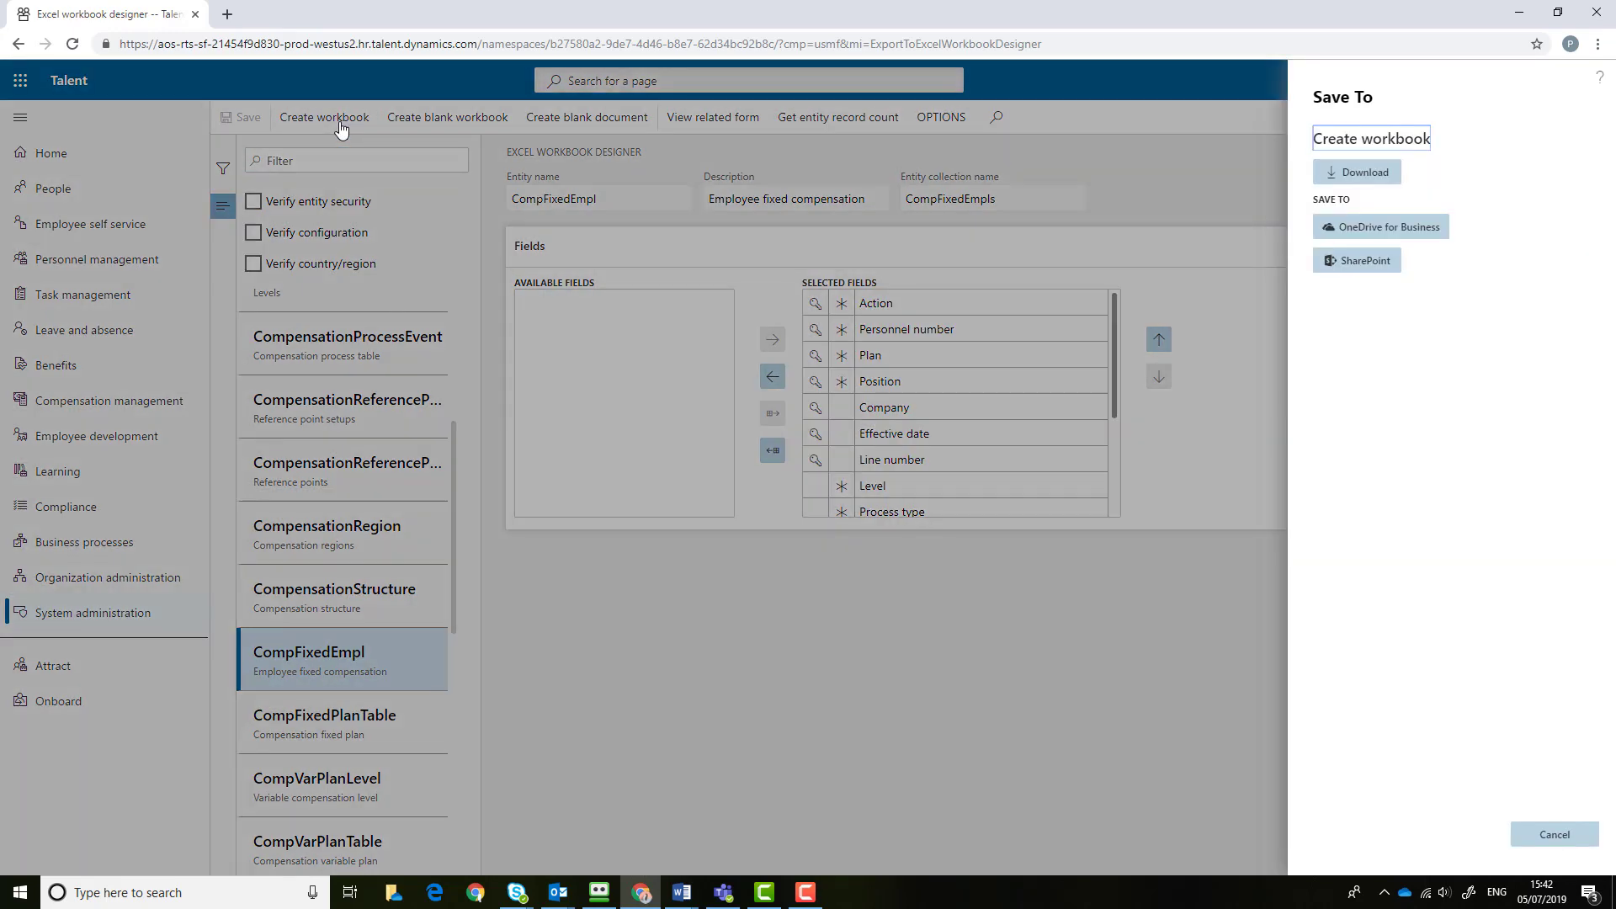
{"action": "left_click", "coordinate": [1346, 175]}
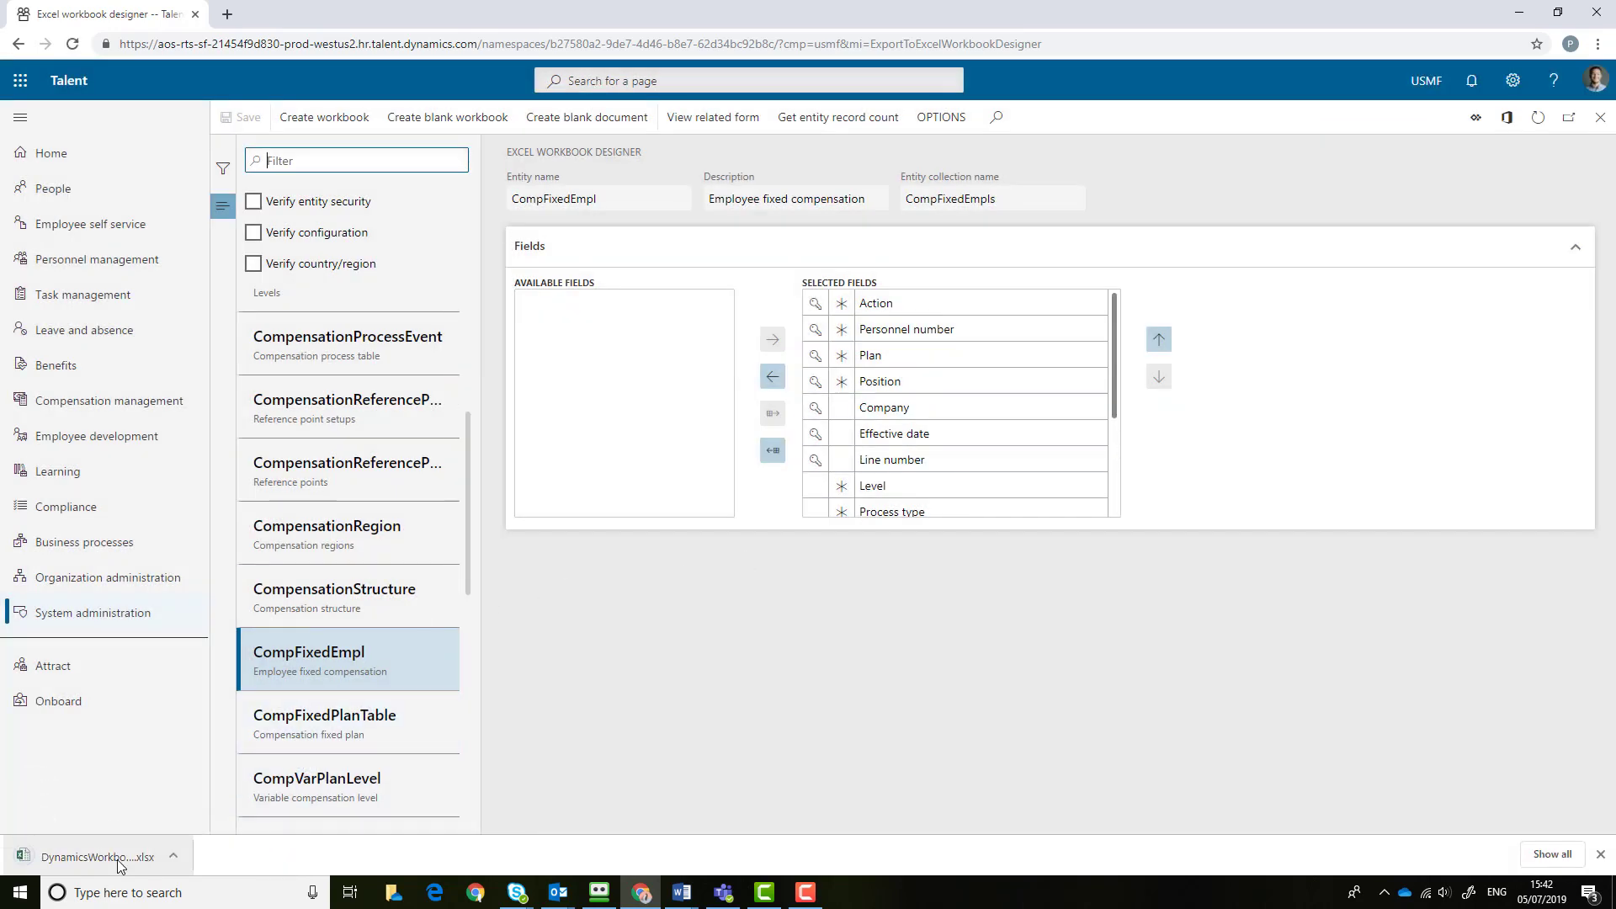
{"action": "left_click", "coordinate": [118, 860]}
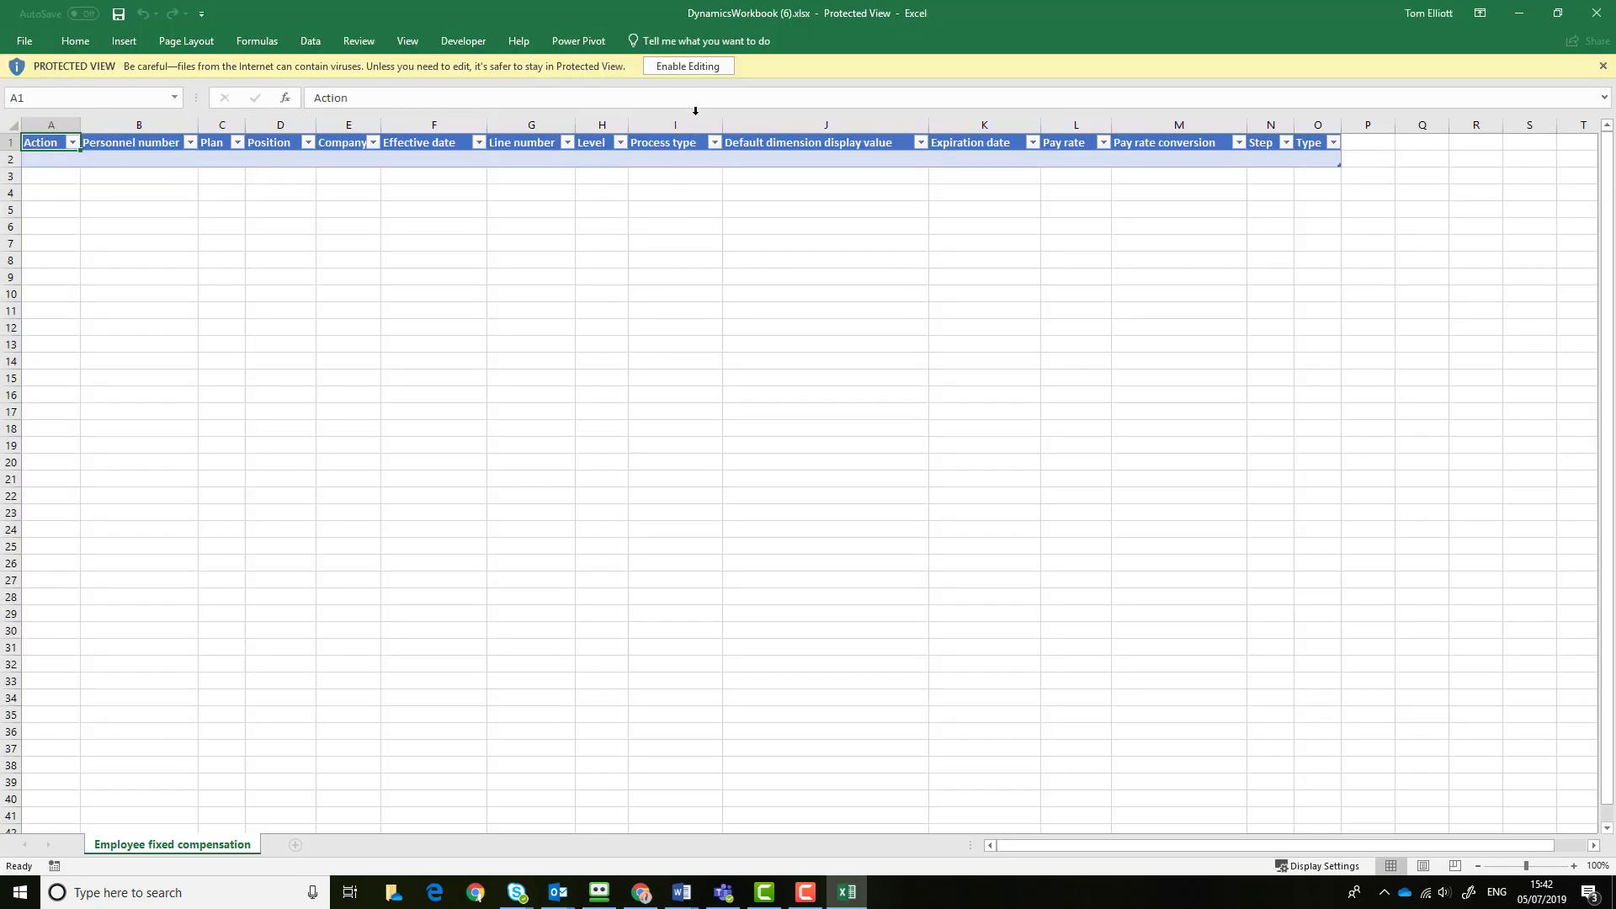
{"action": "left_click", "coordinate": [708, 67]}
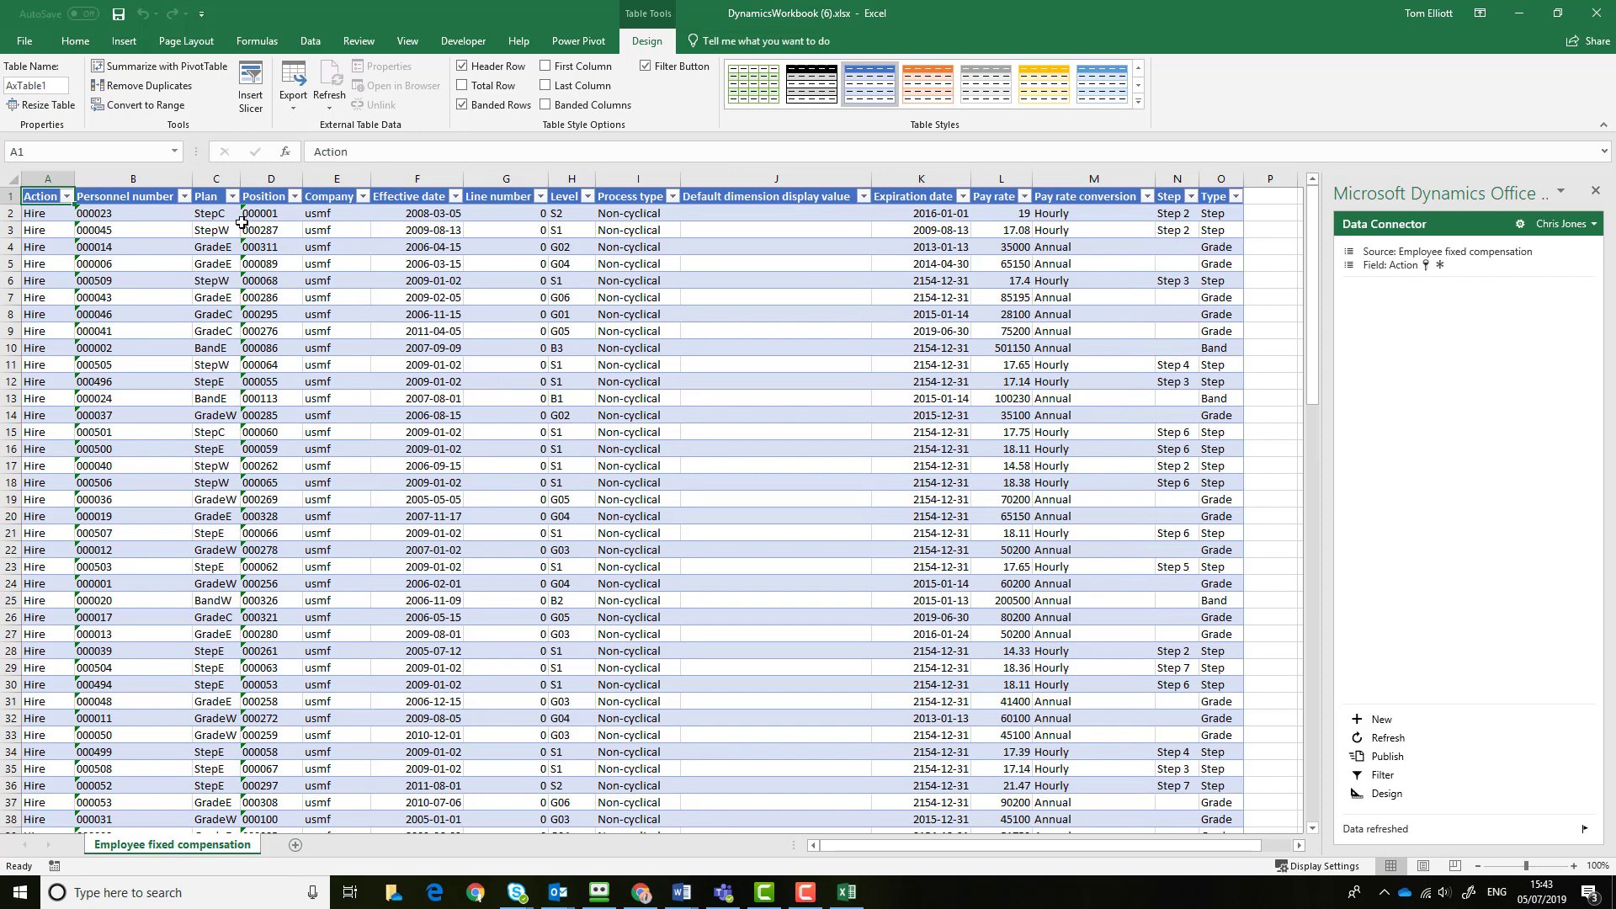
Filter the Plan column of the Employee fixed compensation table to show only GradeE records
{"action": "left_click", "coordinate": [232, 196]}
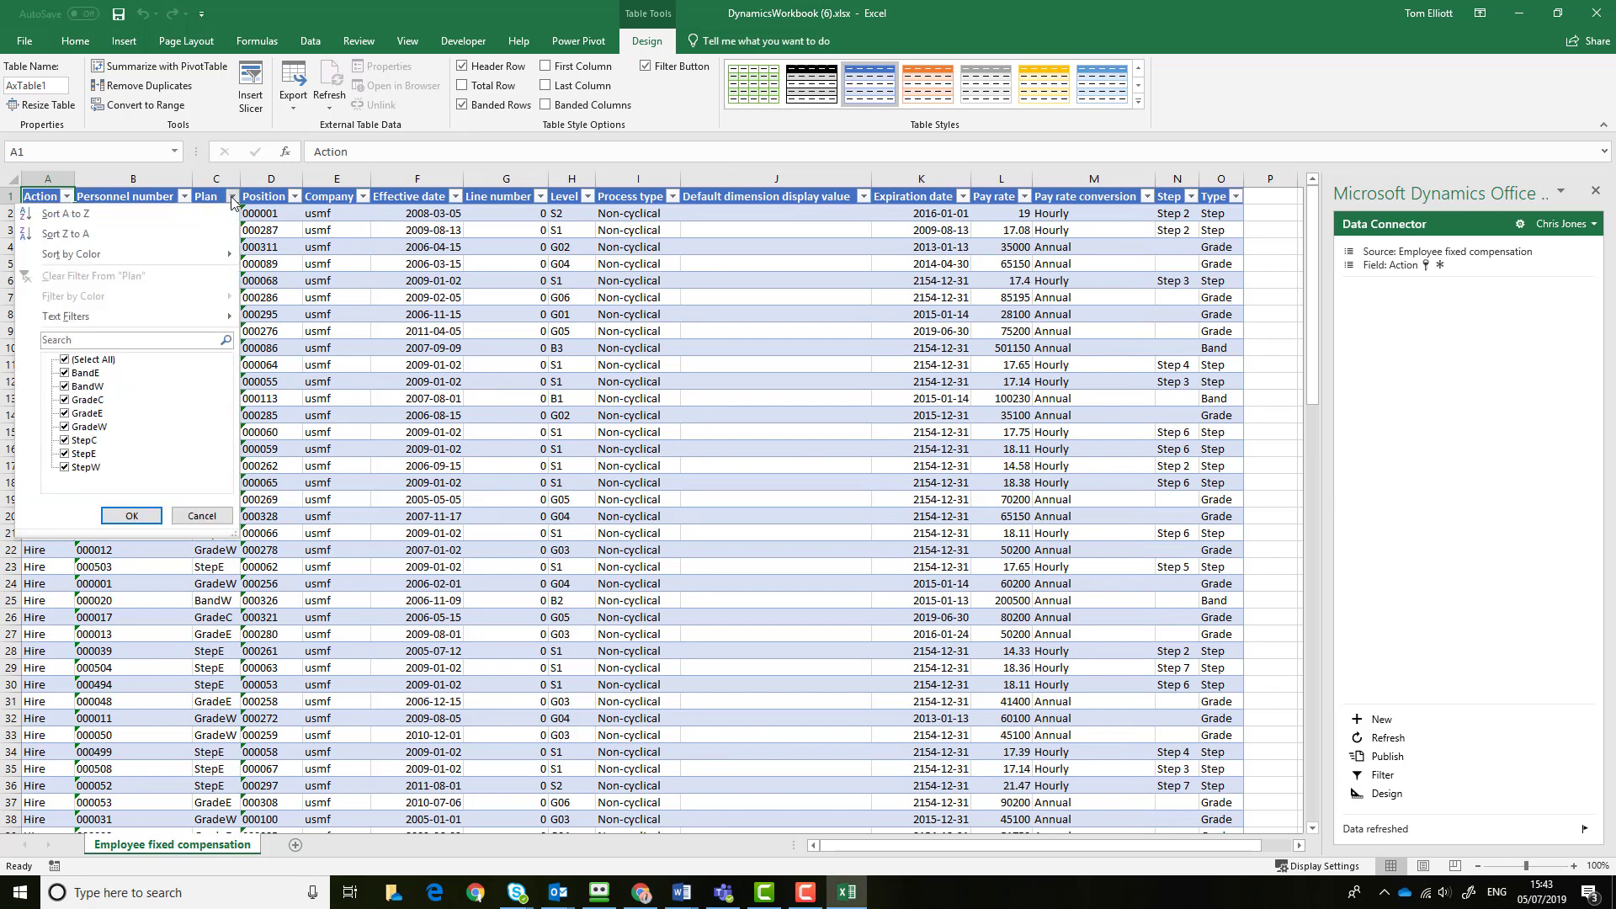
{"action": "left_click", "coordinate": [74, 361]}
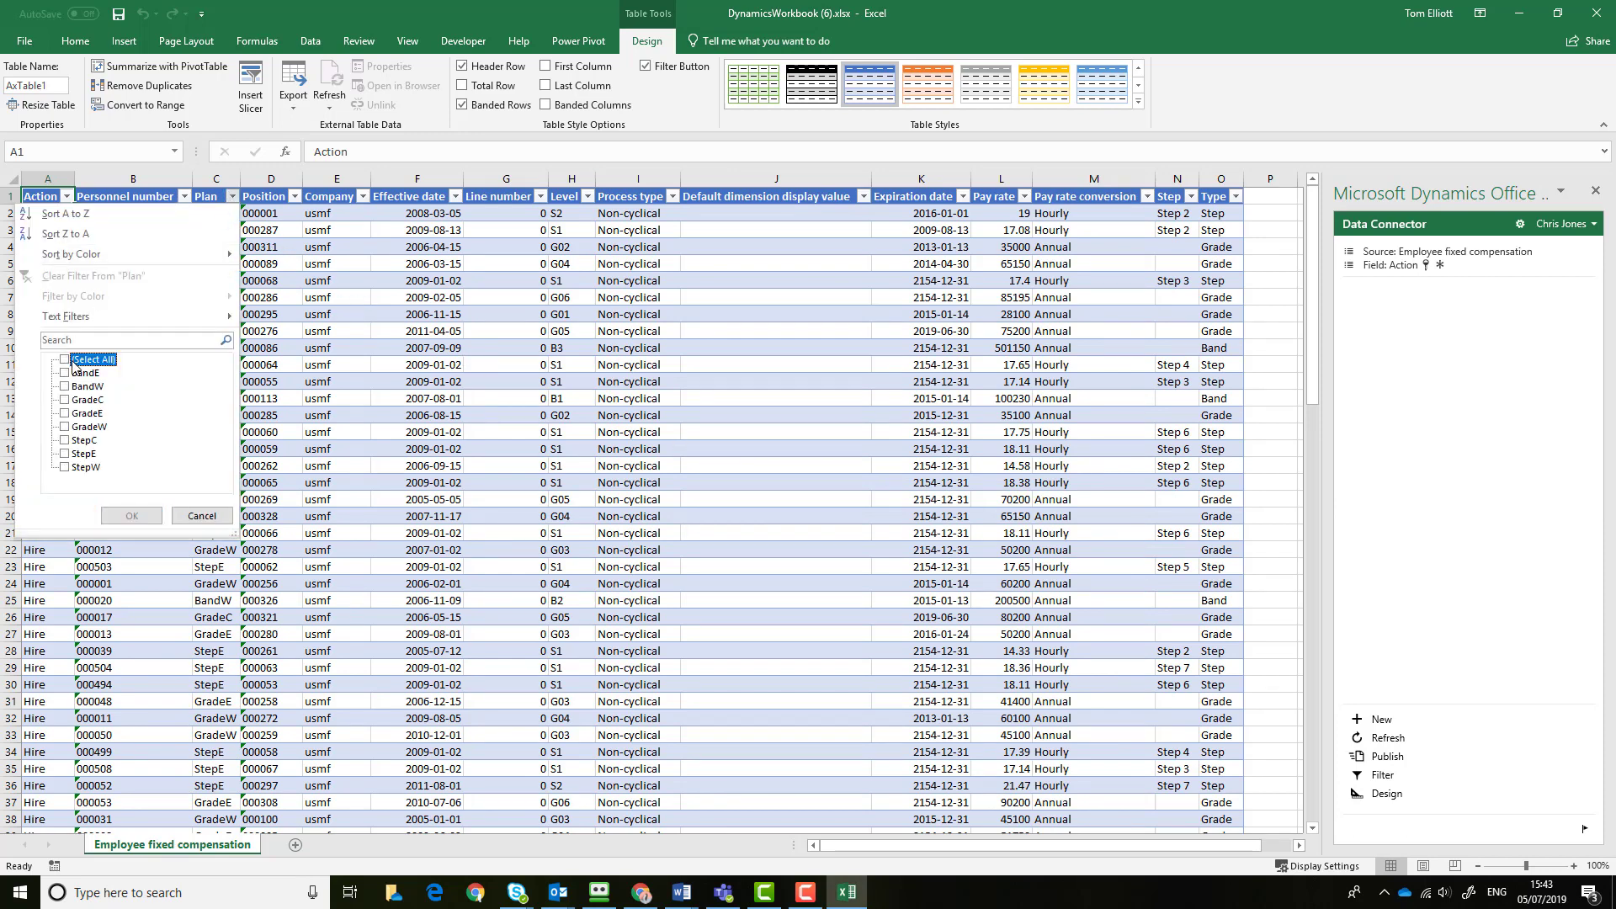
{"action": "left_click", "coordinate": [66, 413]}
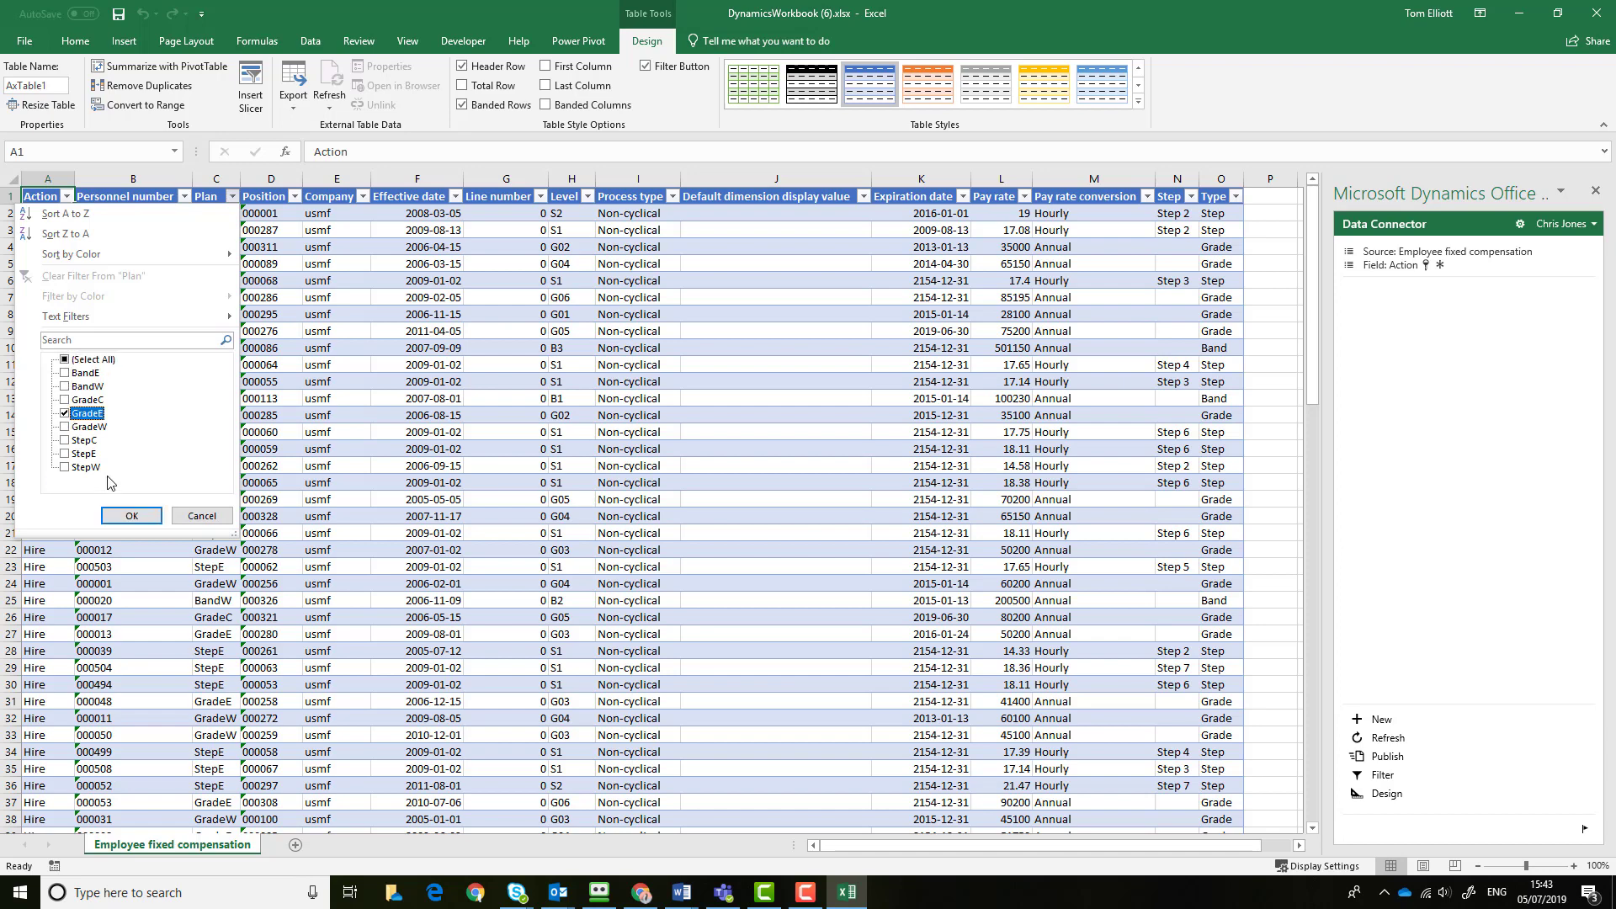
{"action": "left_click", "coordinate": [131, 515]}
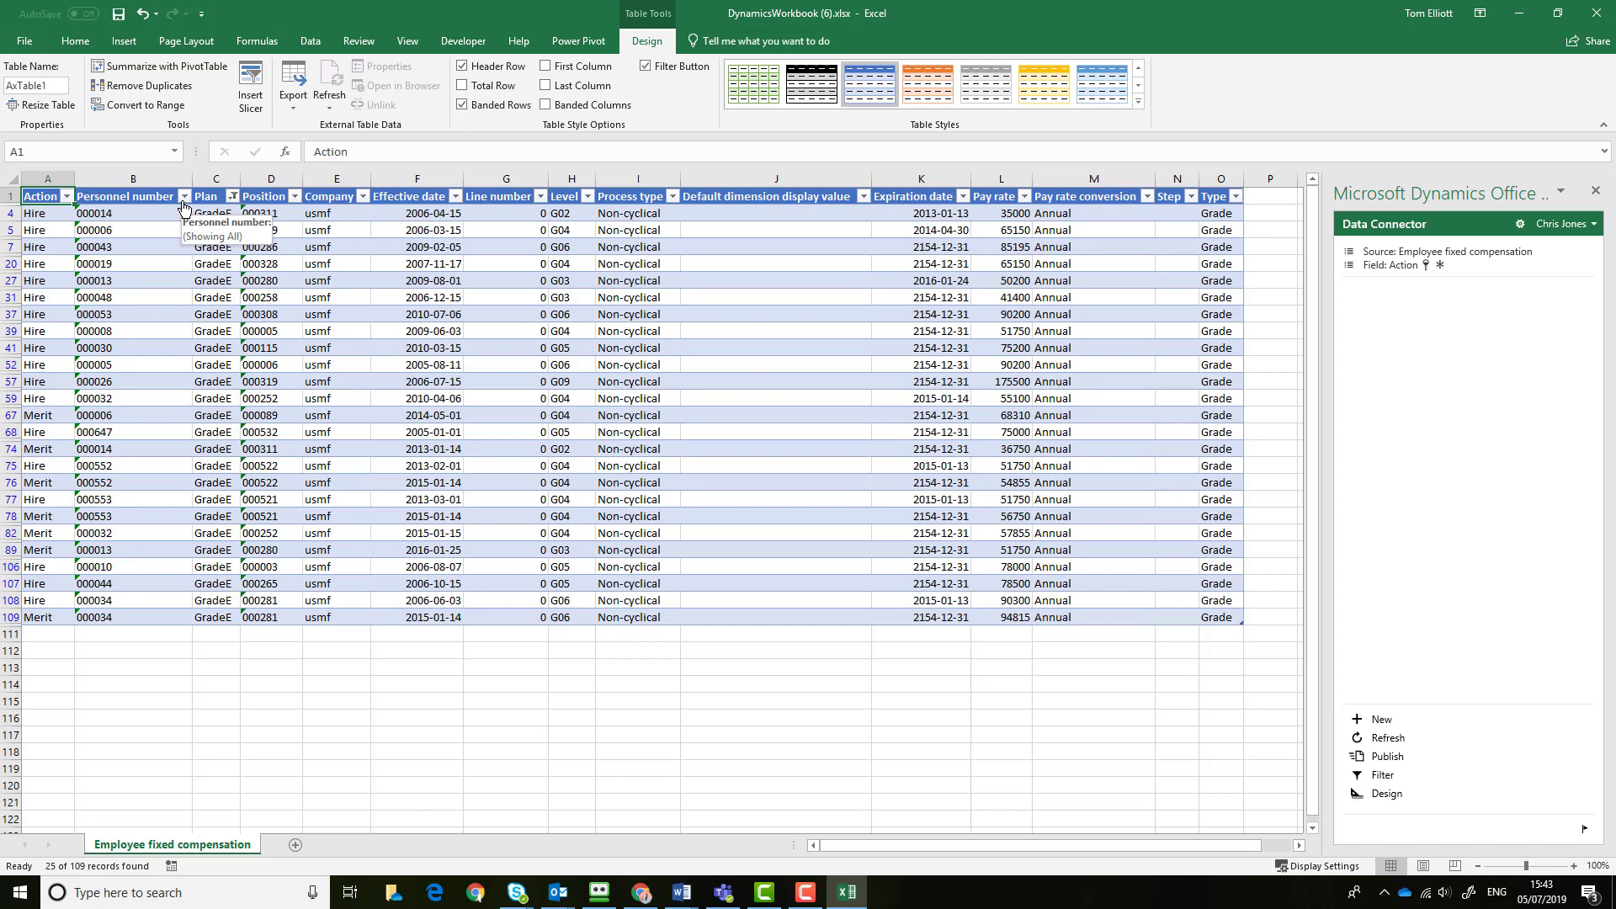
Add a new sheet and copy the filtered GradeE records, without the header row, into it starting at cell A1
{"action": "left_click", "coordinate": [10, 314]}
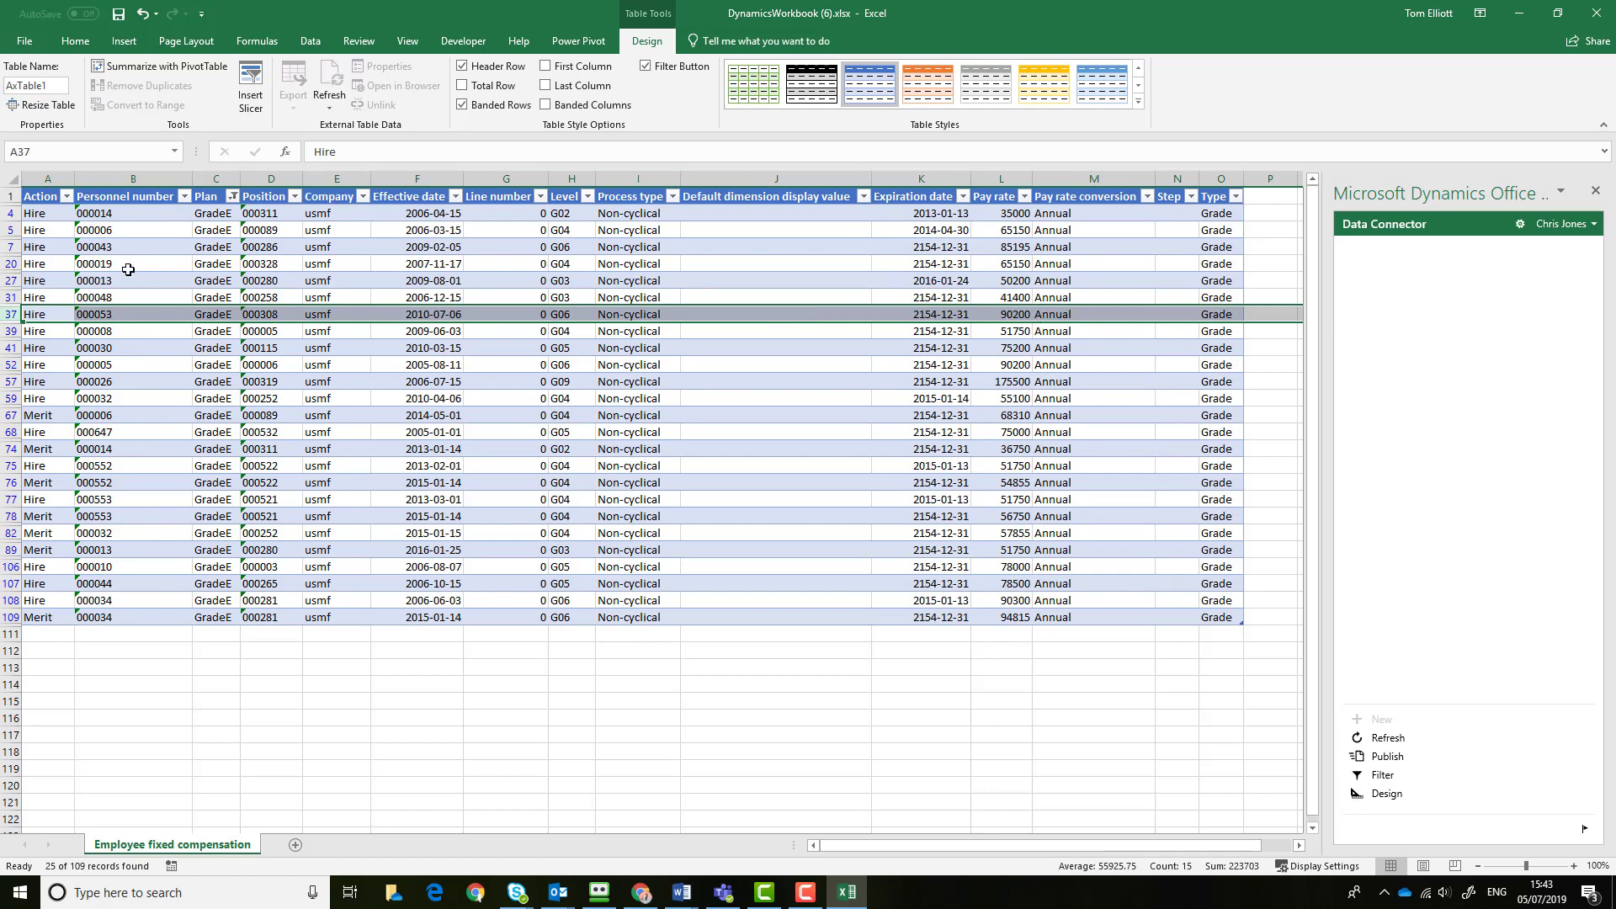
{"action": "left_click", "coordinate": [297, 846]}
{"action": "left_click", "coordinate": [191, 850]}
{"action": "left_click_drag", "start_coordinate": [50, 211], "coordinate": [1215, 620]}
{"action": "key", "text": "ctrl+c"}
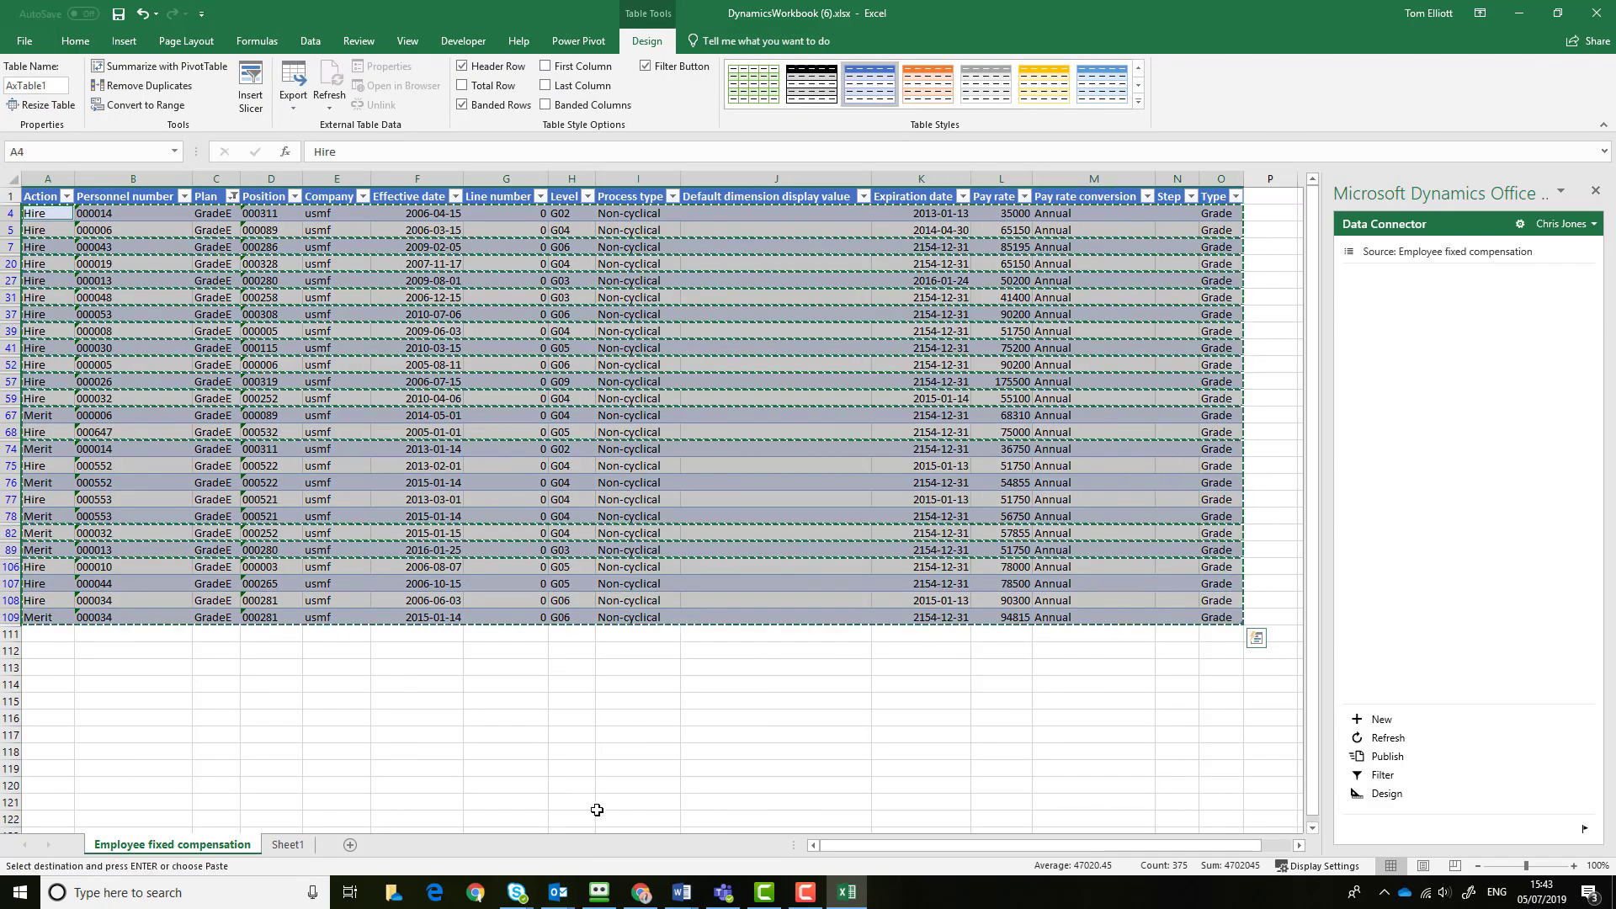
{"action": "left_click", "coordinate": [287, 844]}
{"action": "key", "text": "ctrl+v"}
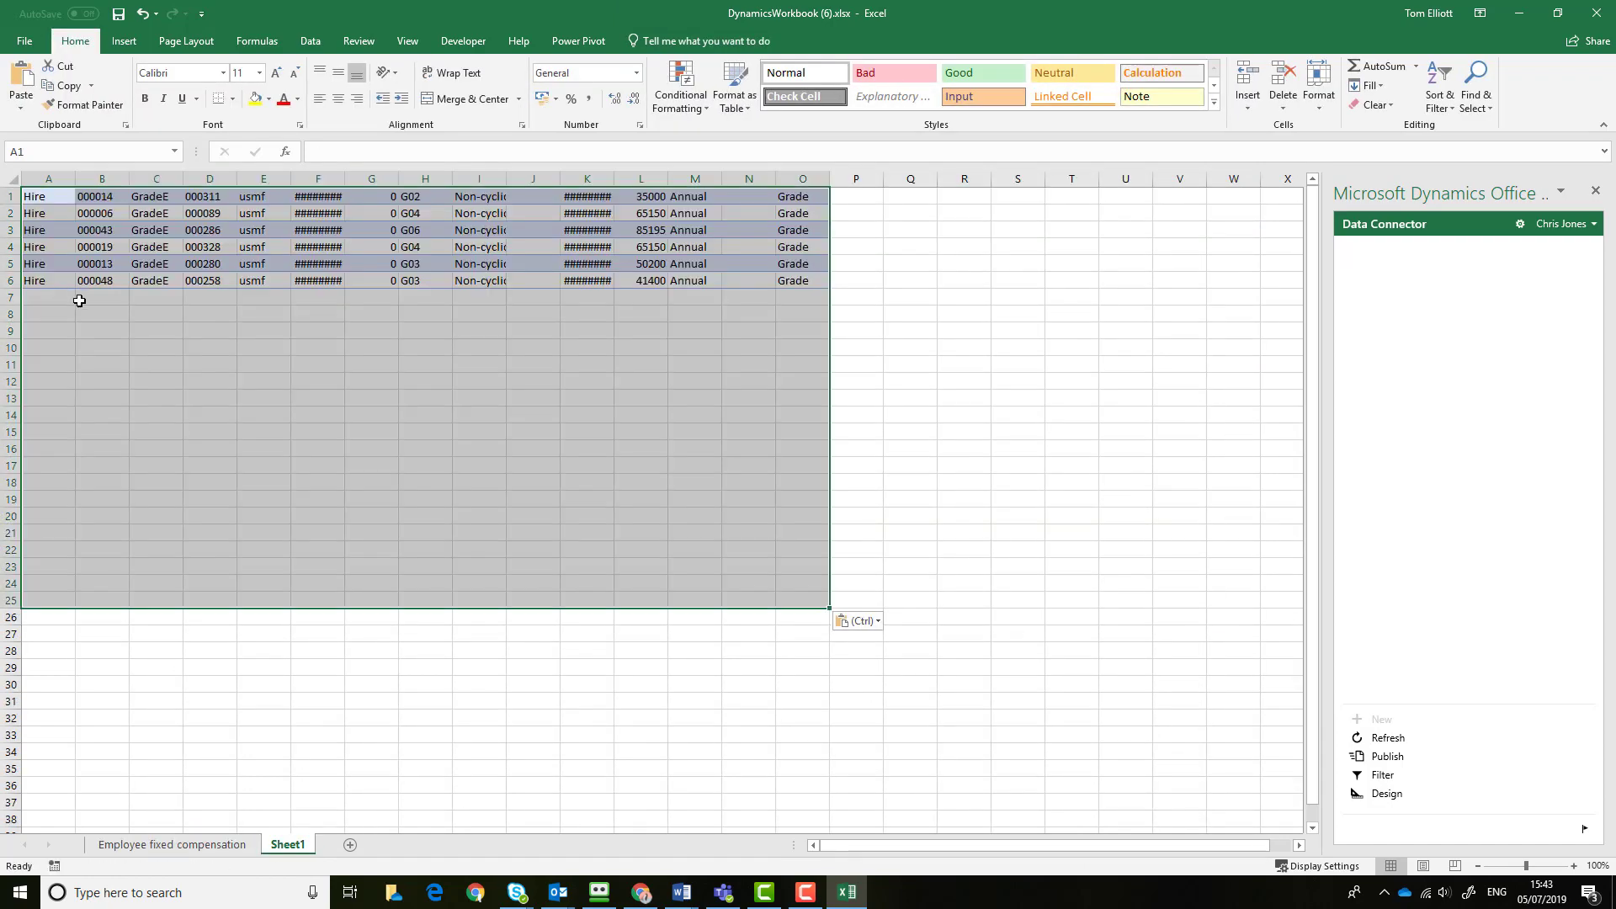
Rename the new sheet holding the copied records as GradeE
{"action": "right_click", "coordinate": [295, 853]}
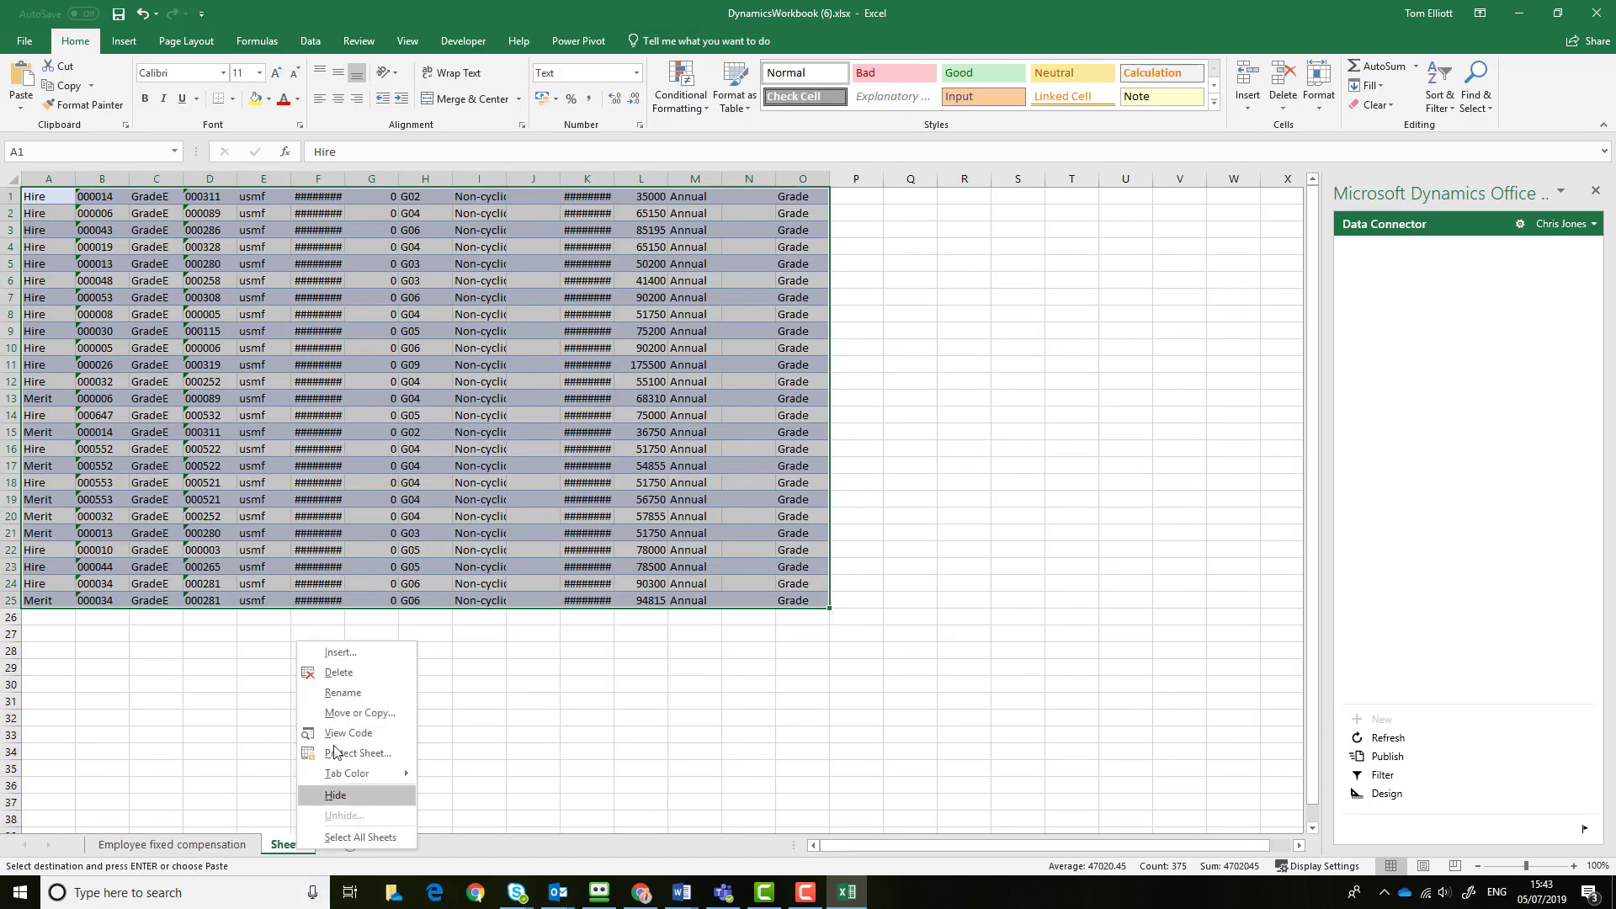
{"action": "left_click", "coordinate": [351, 697]}
{"action": "type", "text": "Grade"}
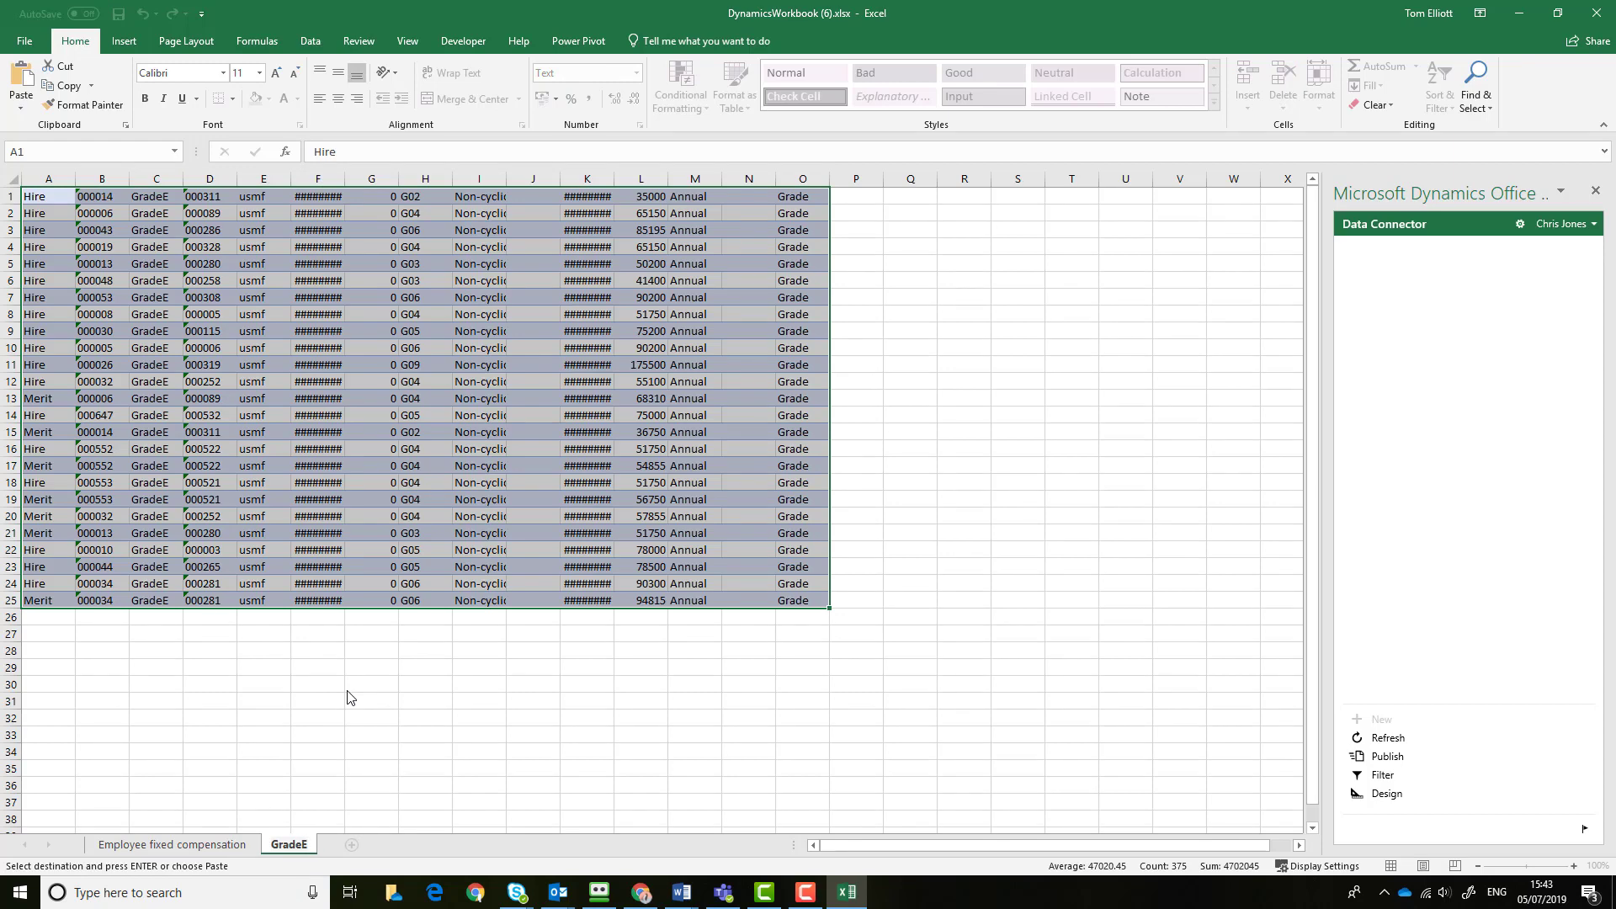
{"action": "type", "text": "E"}
{"action": "key", "text": "Return"}
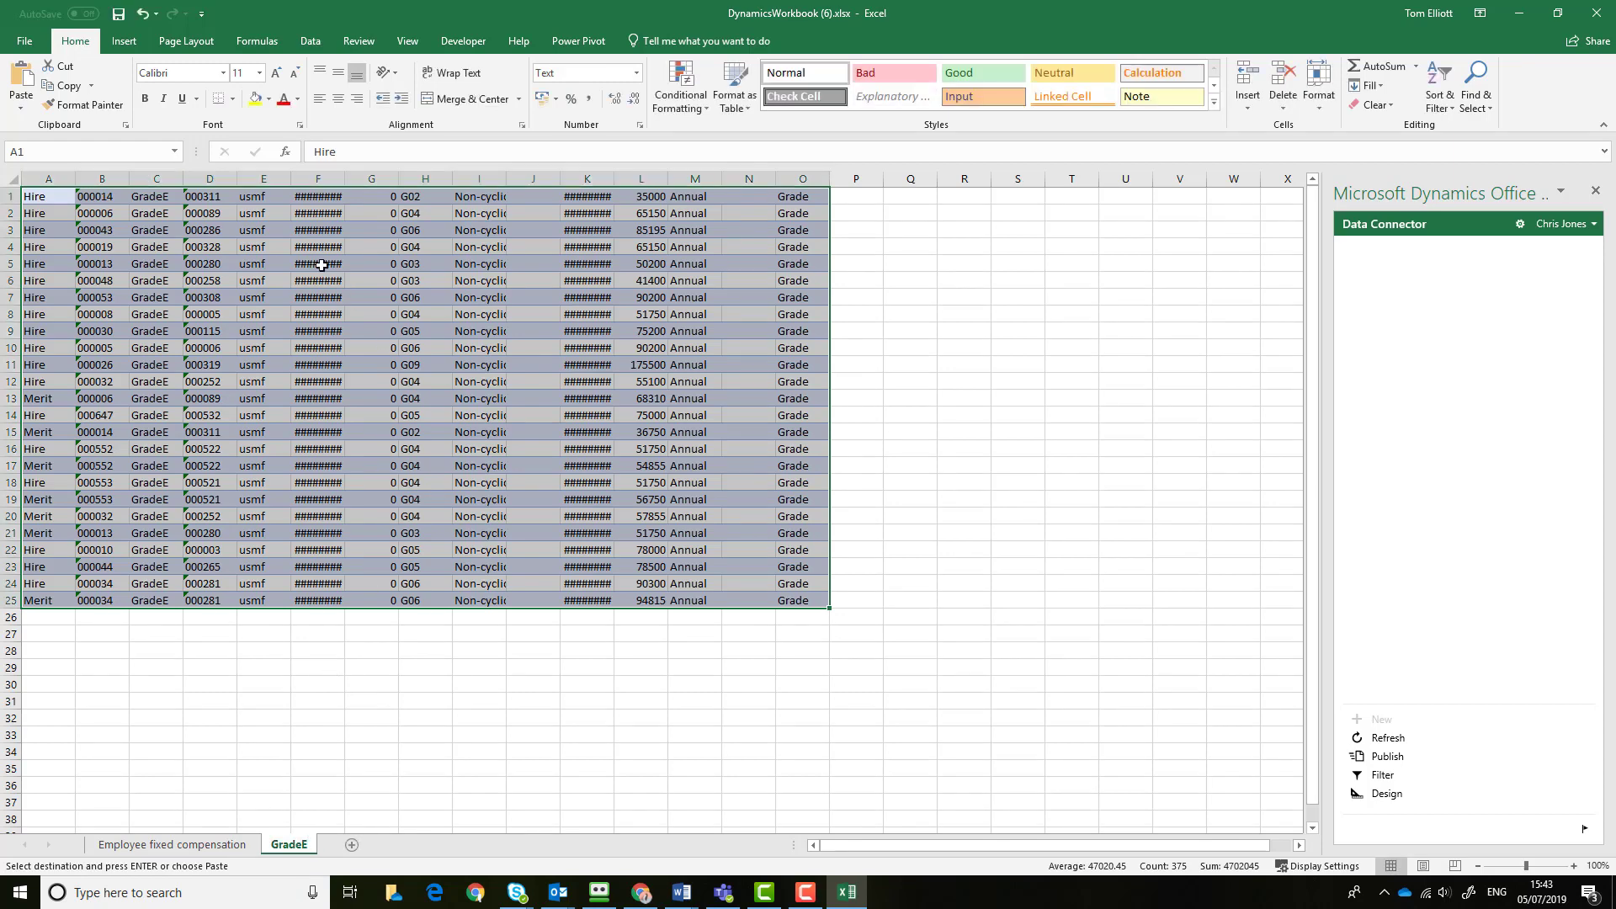
Autofit all column widths on the GradeE sheet so the dates are readable
{"action": "left_click", "coordinate": [11, 181]}
{"action": "double_click", "coordinate": [291, 178]}
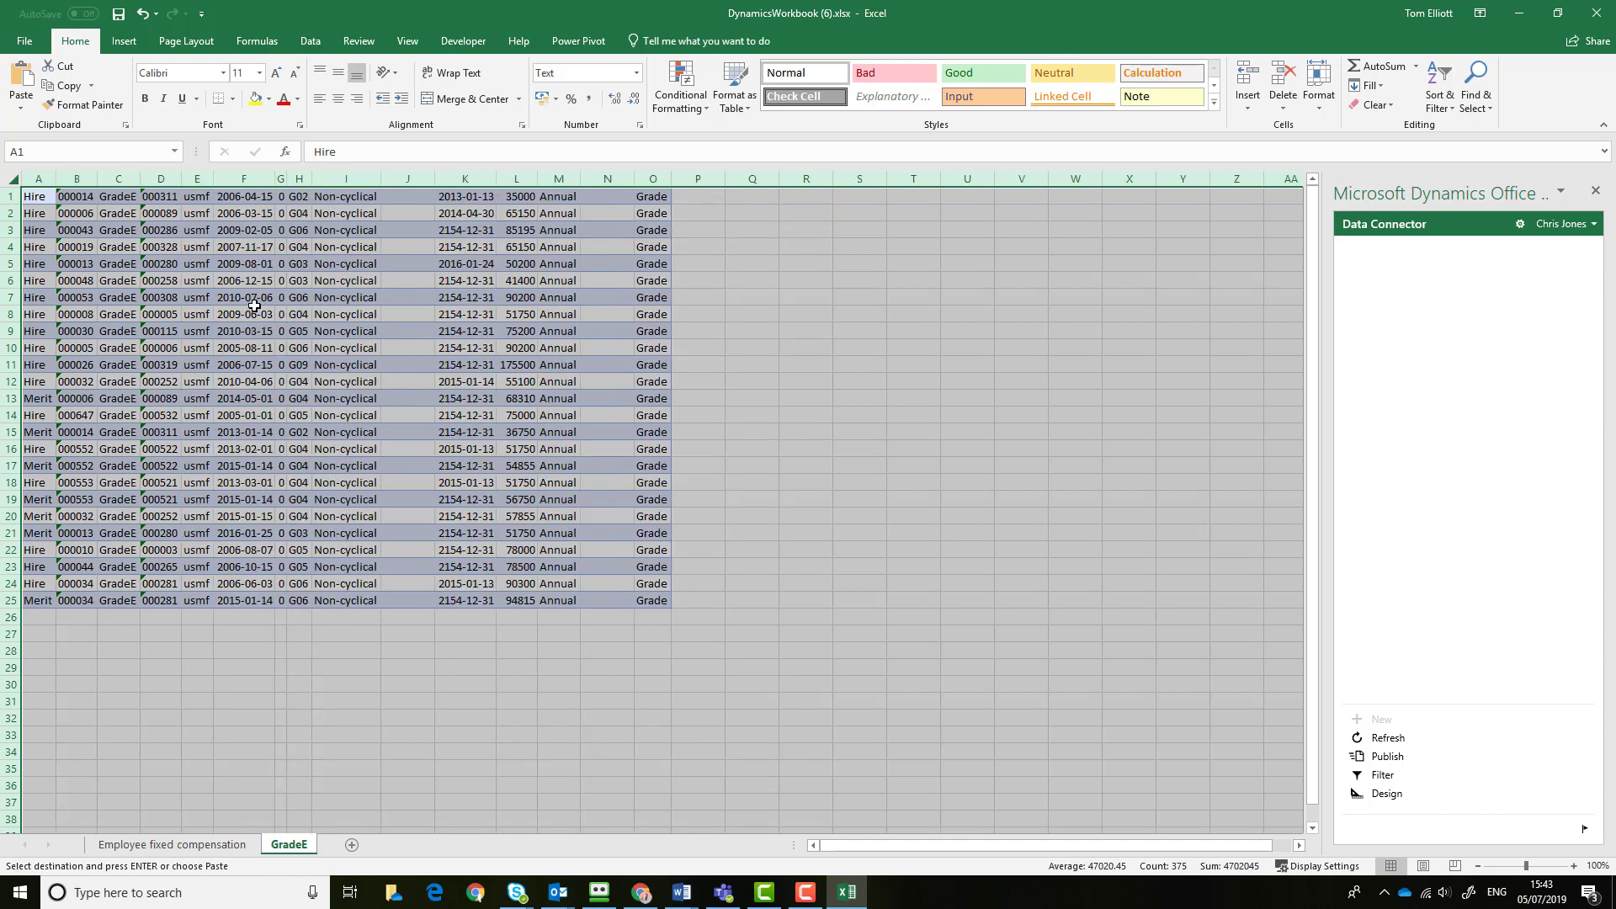
{"action": "left_click", "coordinate": [254, 312]}
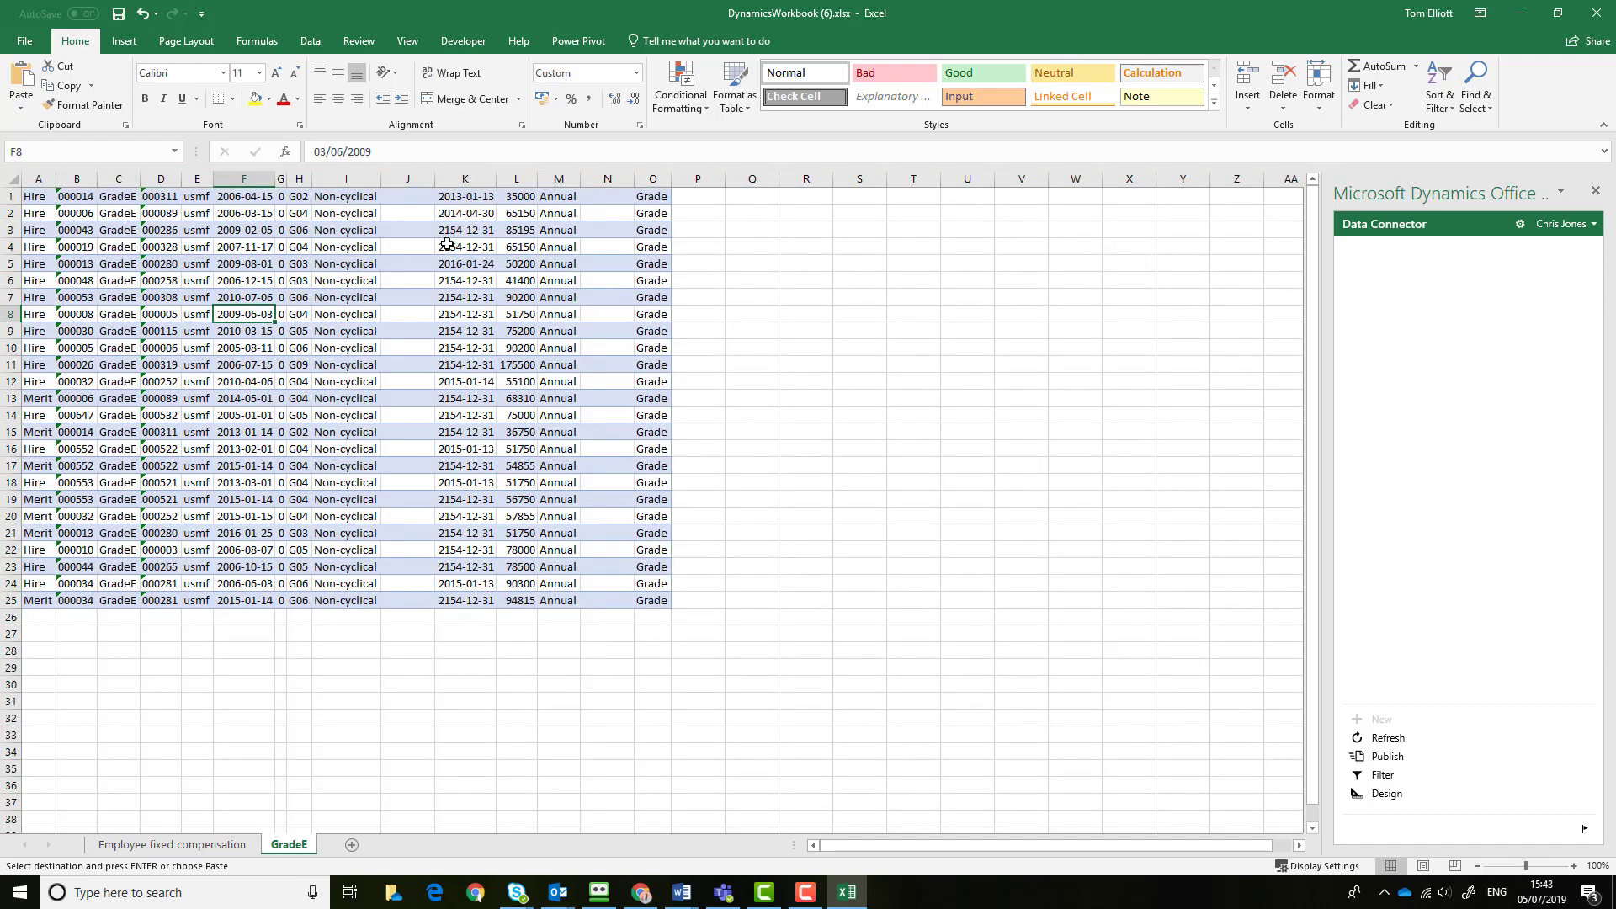
Return to the Employee fixed compensation sheet and filter the Expiration date column to the year 2154 only
{"action": "left_click", "coordinate": [214, 844]}
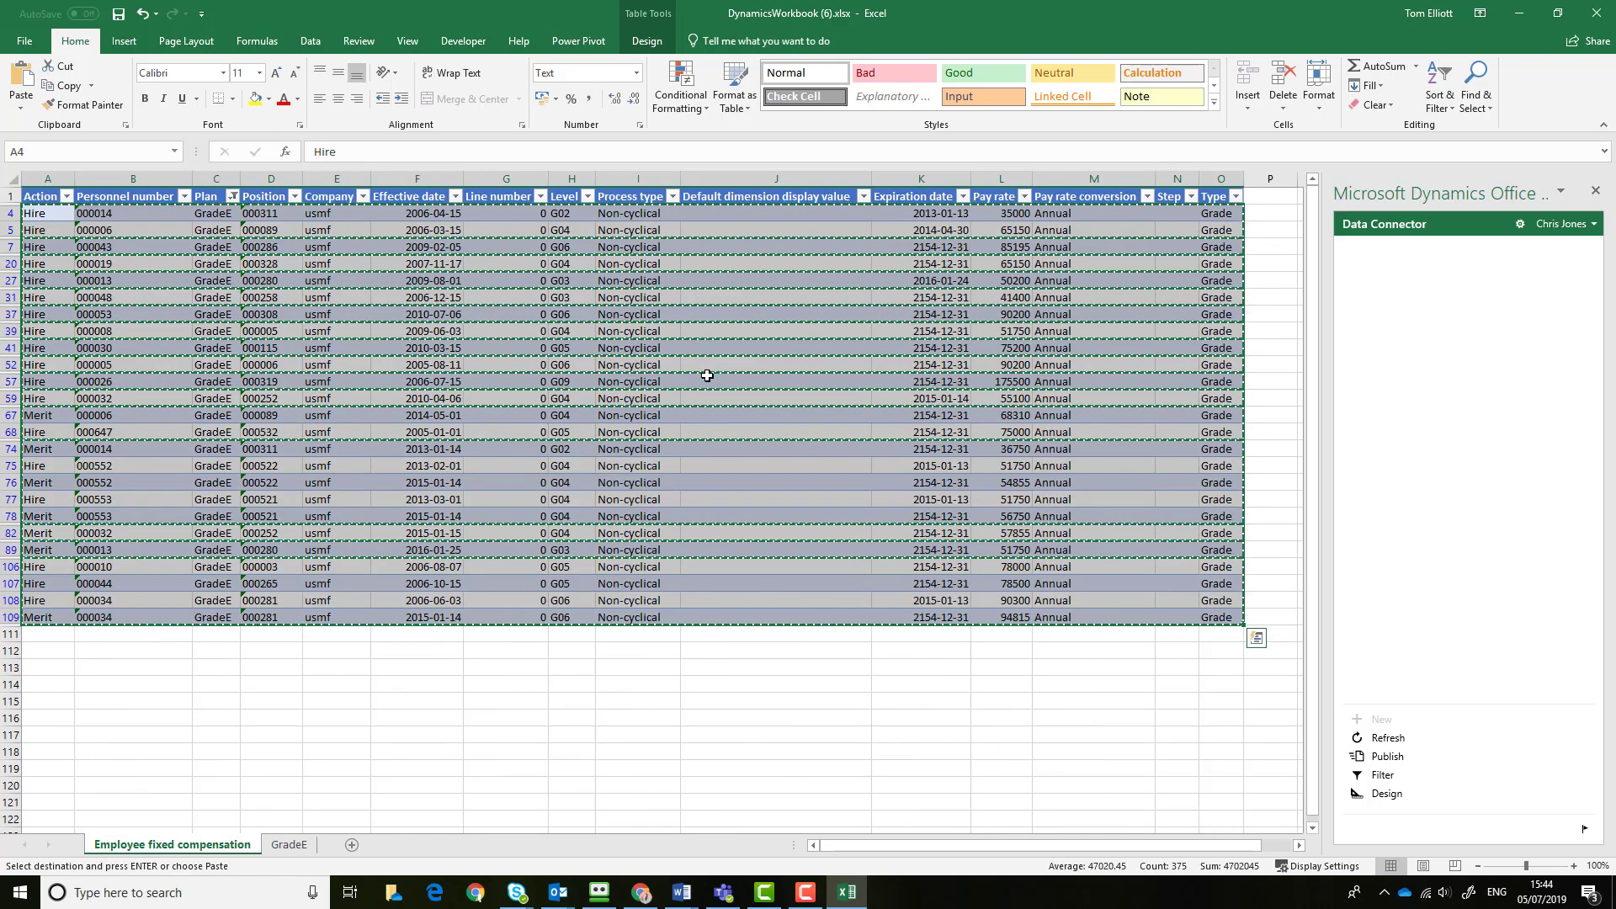
{"action": "left_click", "coordinate": [958, 278]}
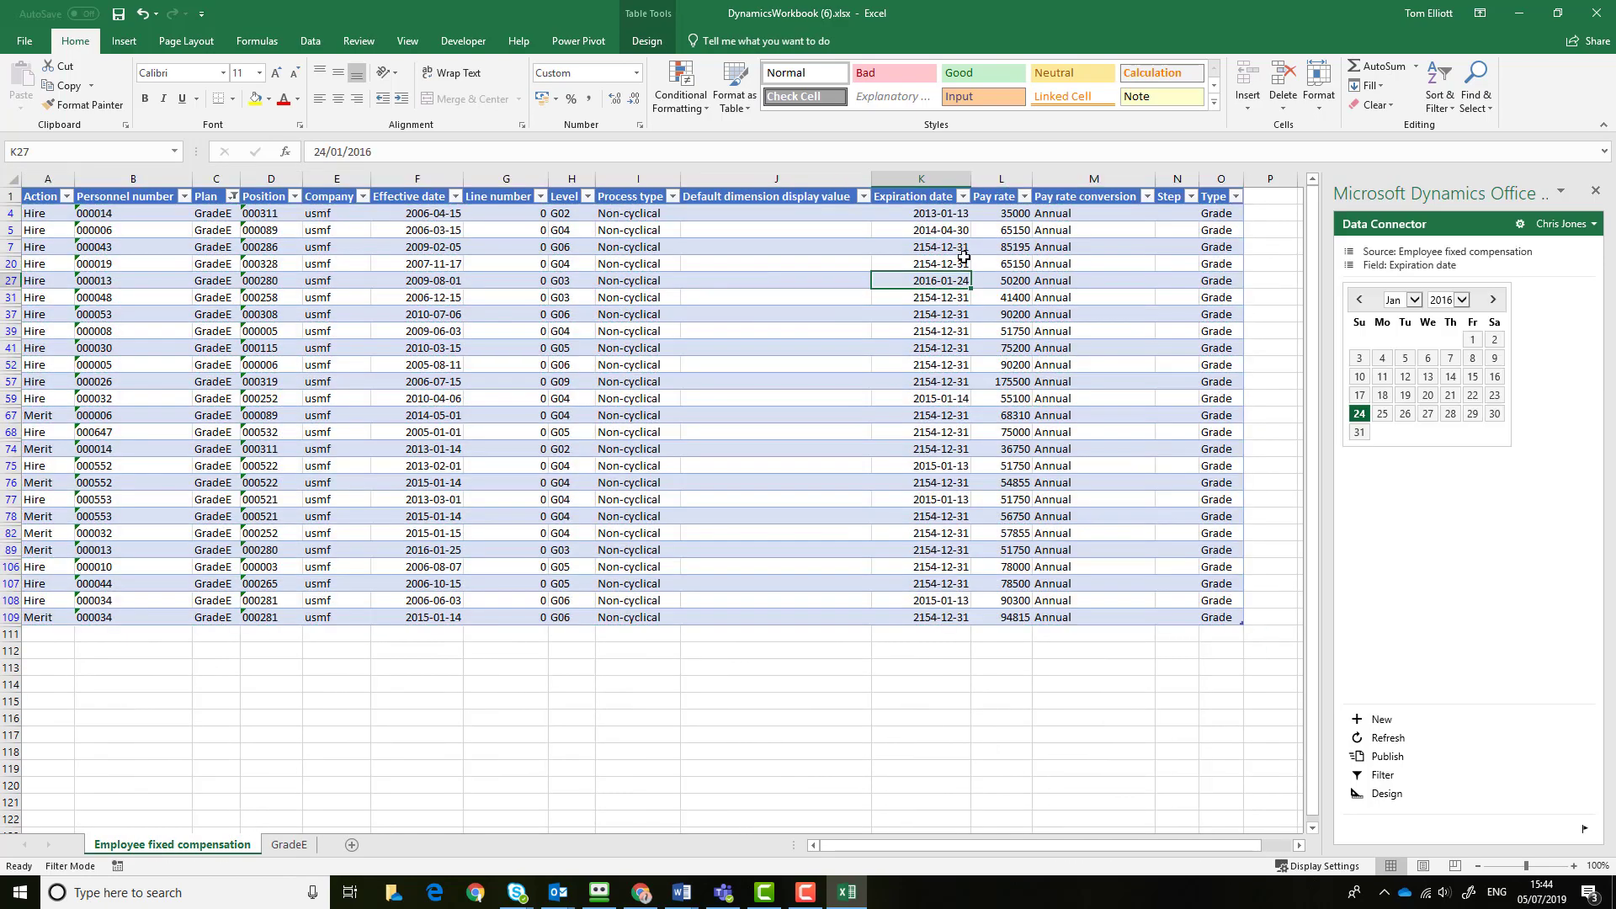
{"action": "left_click", "coordinate": [963, 197]}
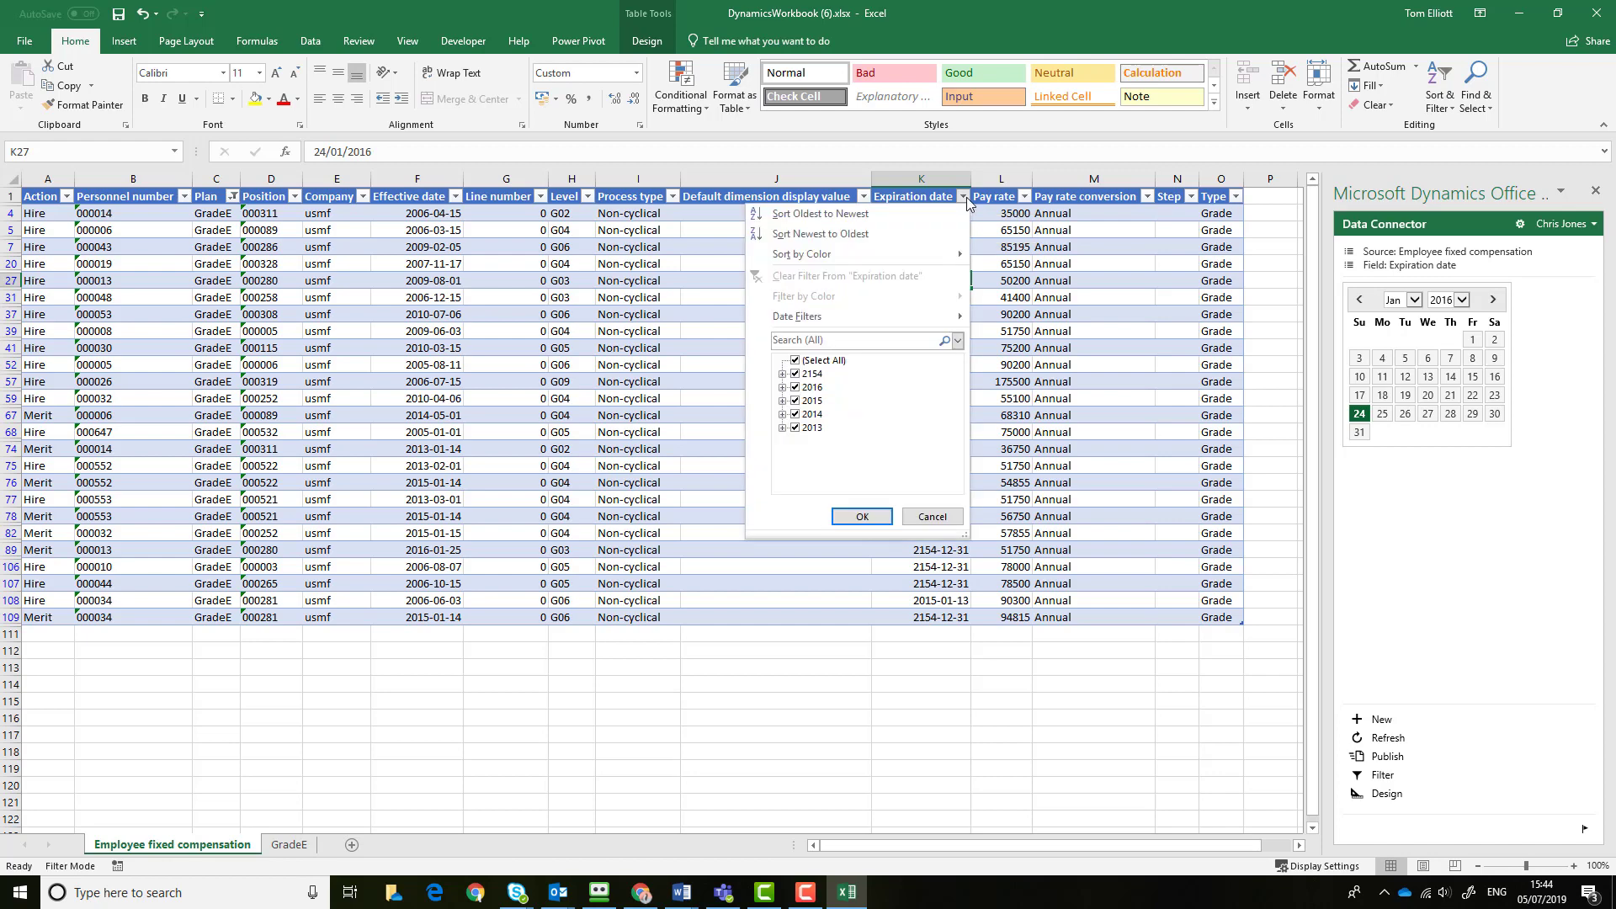
{"action": "left_click", "coordinate": [795, 361]}
{"action": "left_click", "coordinate": [796, 374]}
{"action": "left_click", "coordinate": [861, 517]}
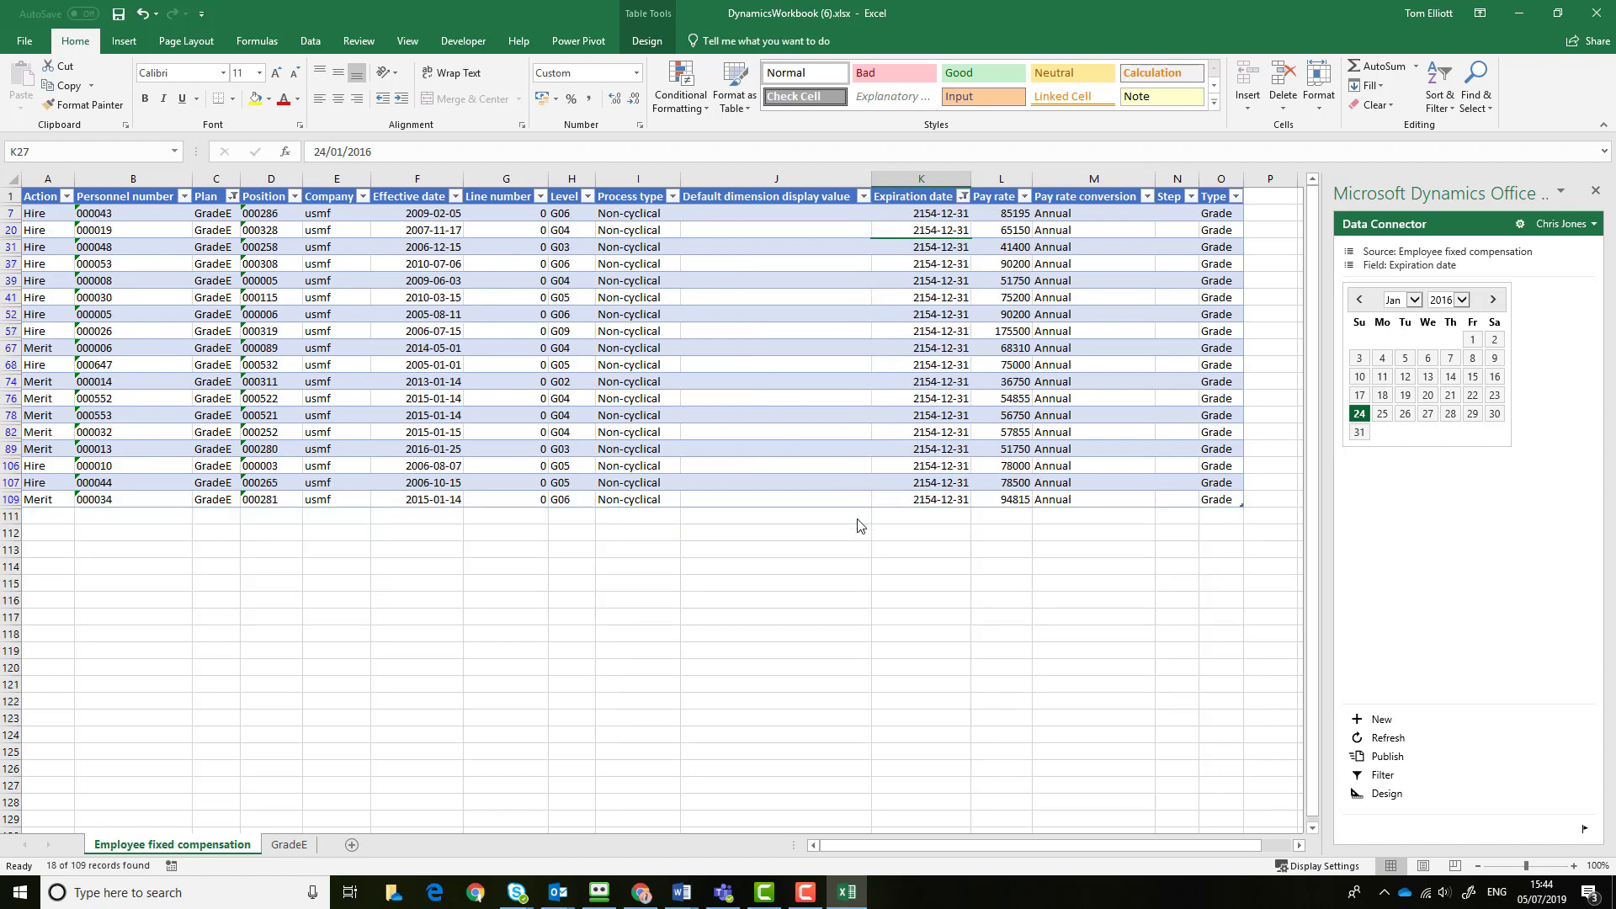
Set the first filtered record's expiration date to 30/06/2019 and copy that date down through all the filtered GradeE rows
{"action": "left_click", "coordinate": [943, 216]}
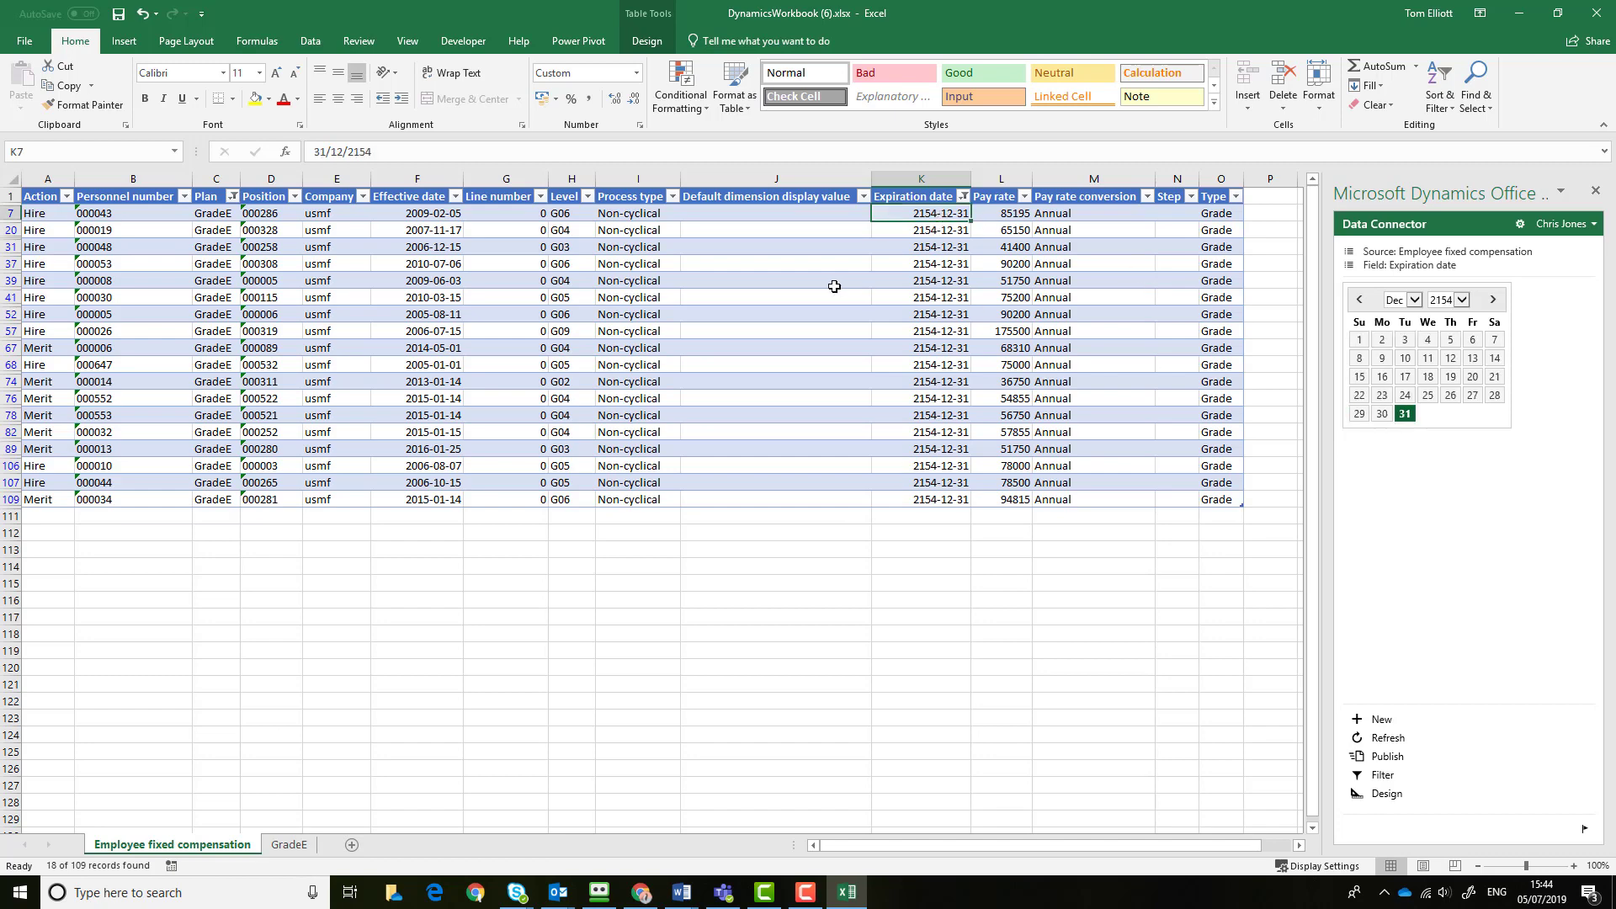
{"action": "left_click_drag", "start_coordinate": [427, 153], "coordinate": [252, 155]}
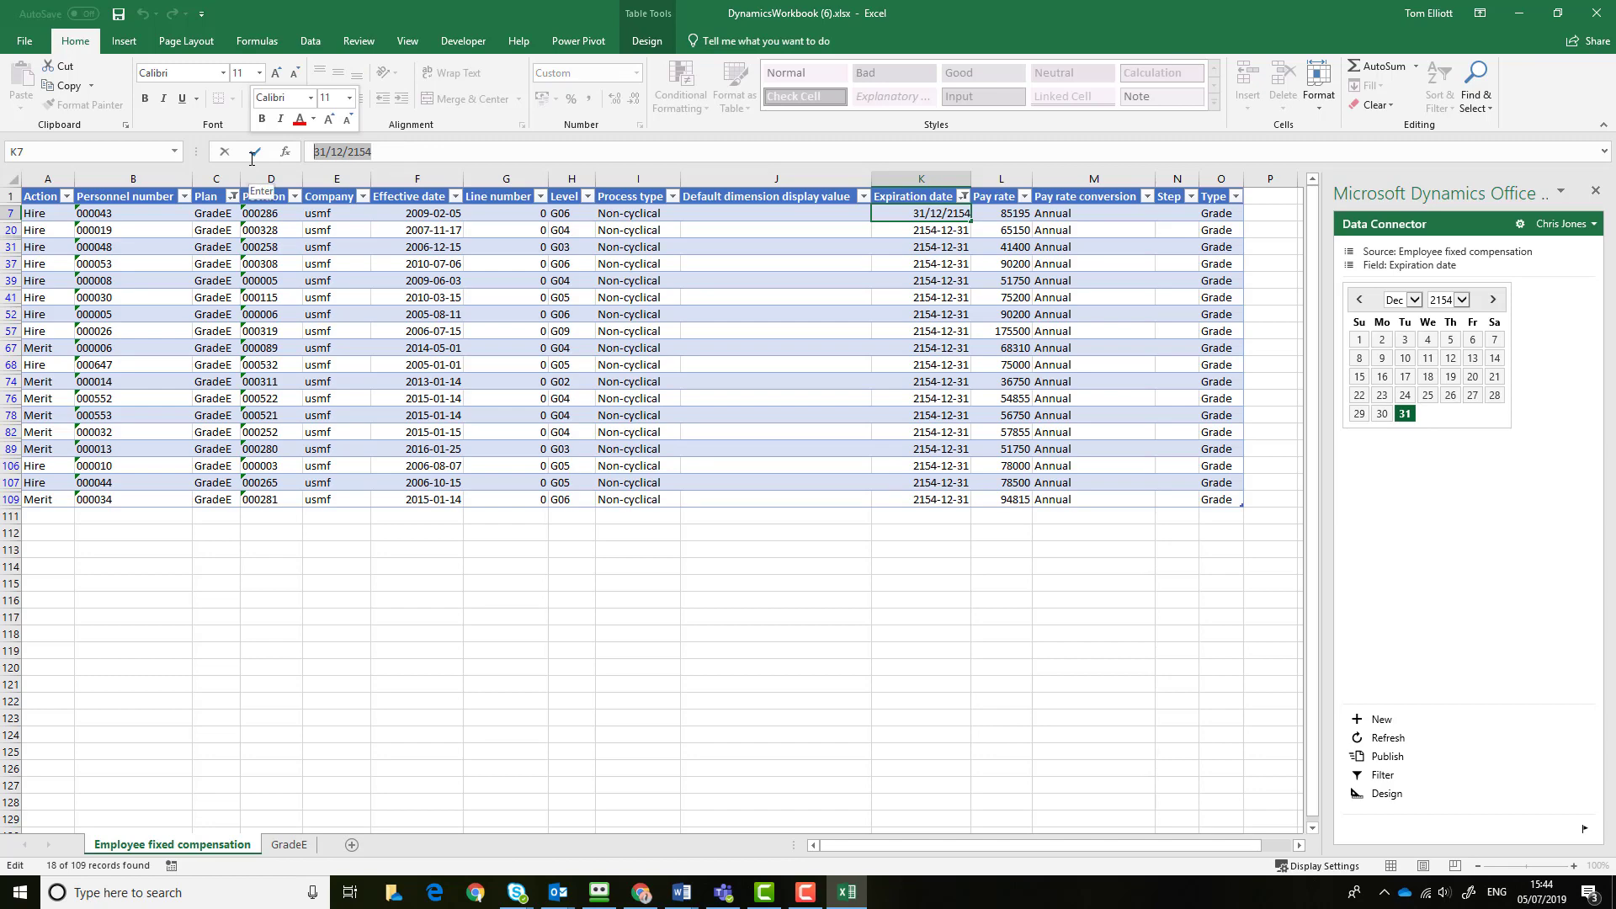
{"action": "type", "text": "30/06/2019"}
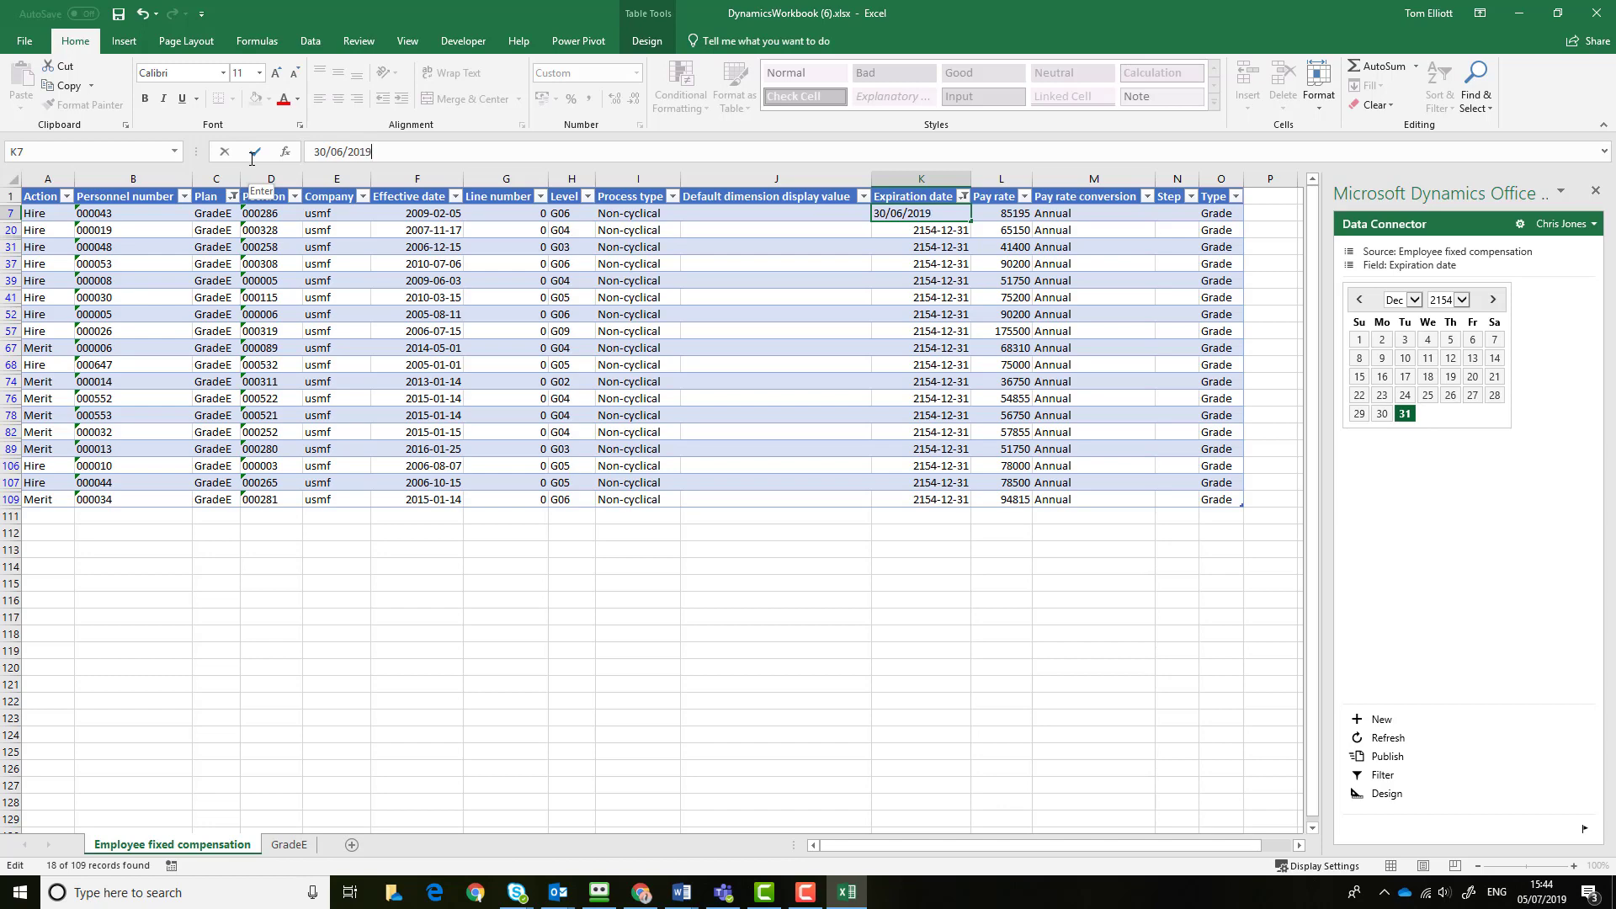
{"action": "key", "text": "Return"}
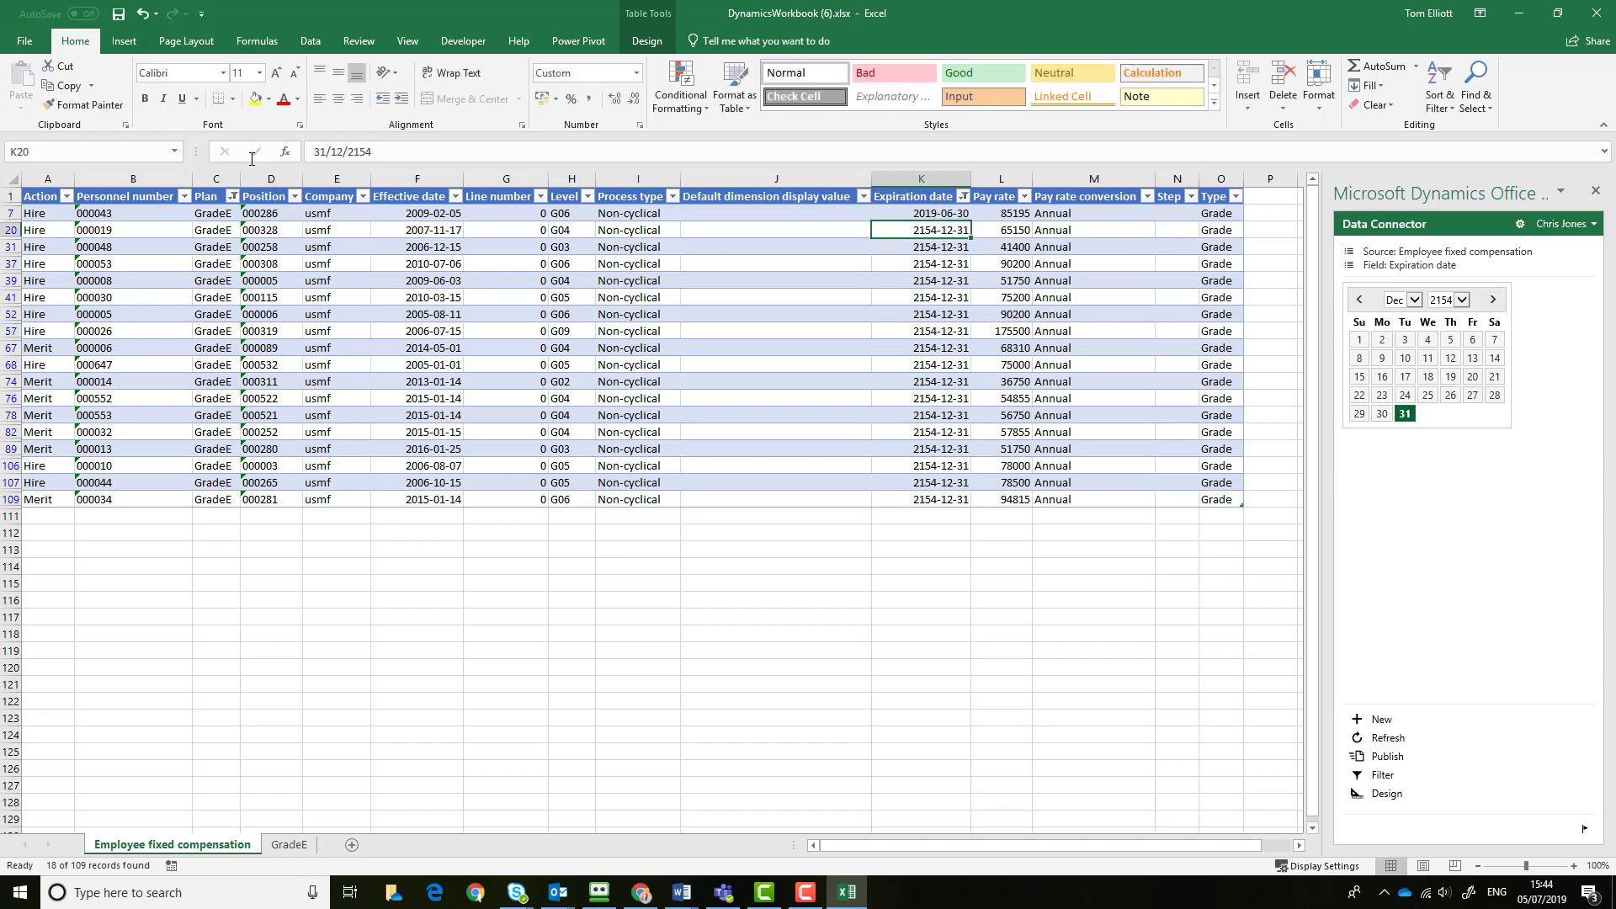
{"action": "key", "text": "Up"}
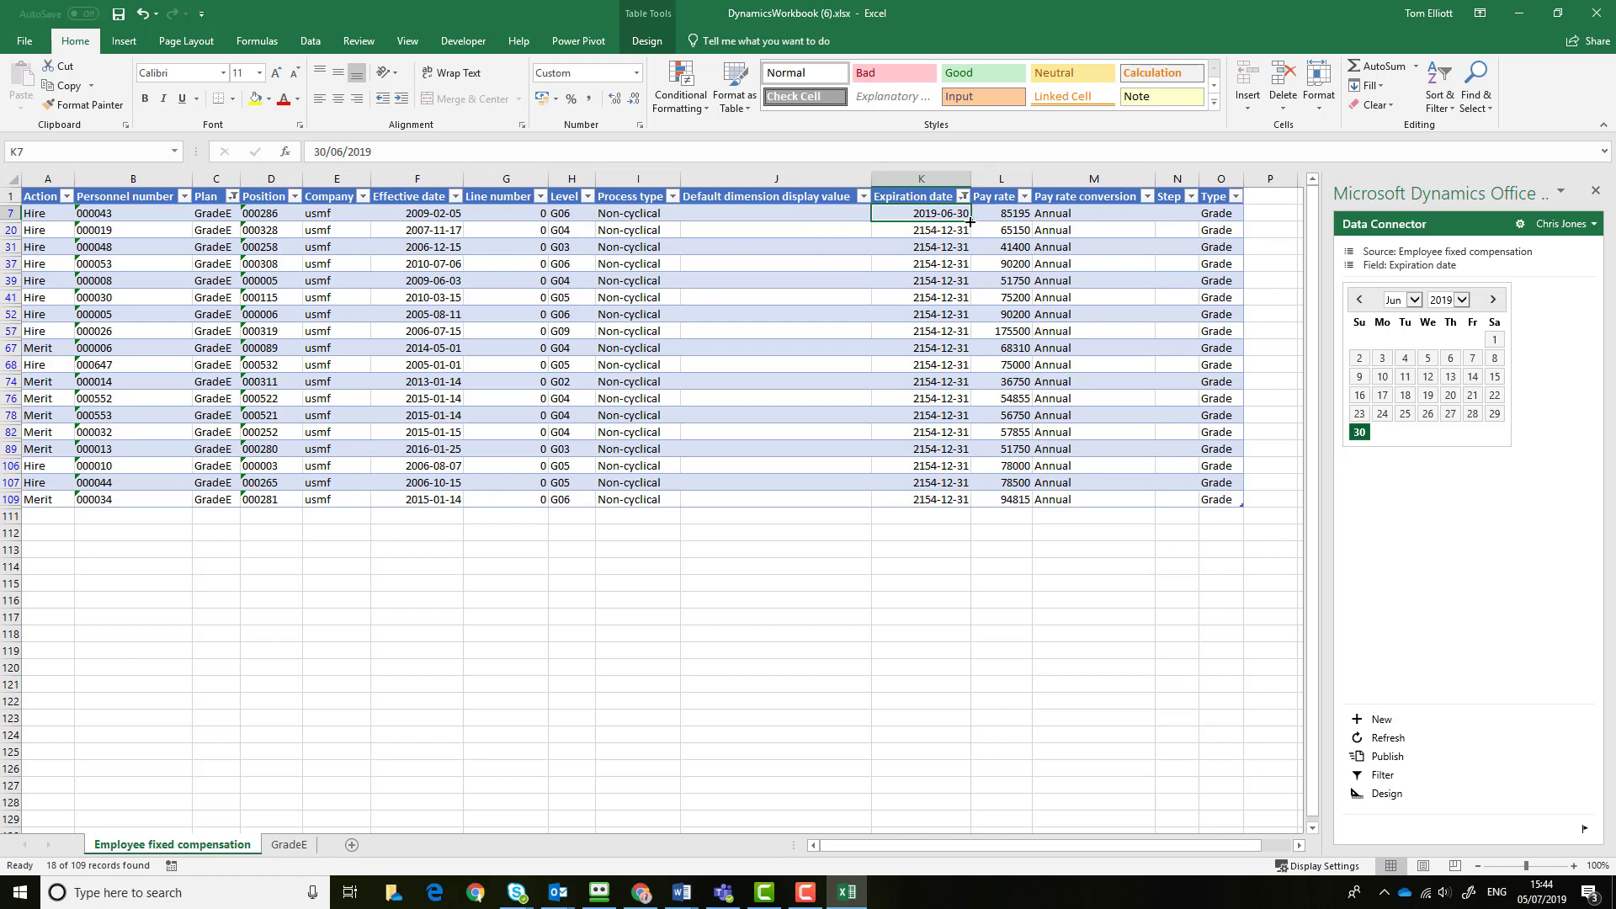
{"action": "left_click_drag", "start_coordinate": [973, 222], "coordinate": [965, 502]}
{"action": "left_click", "coordinate": [924, 314]}
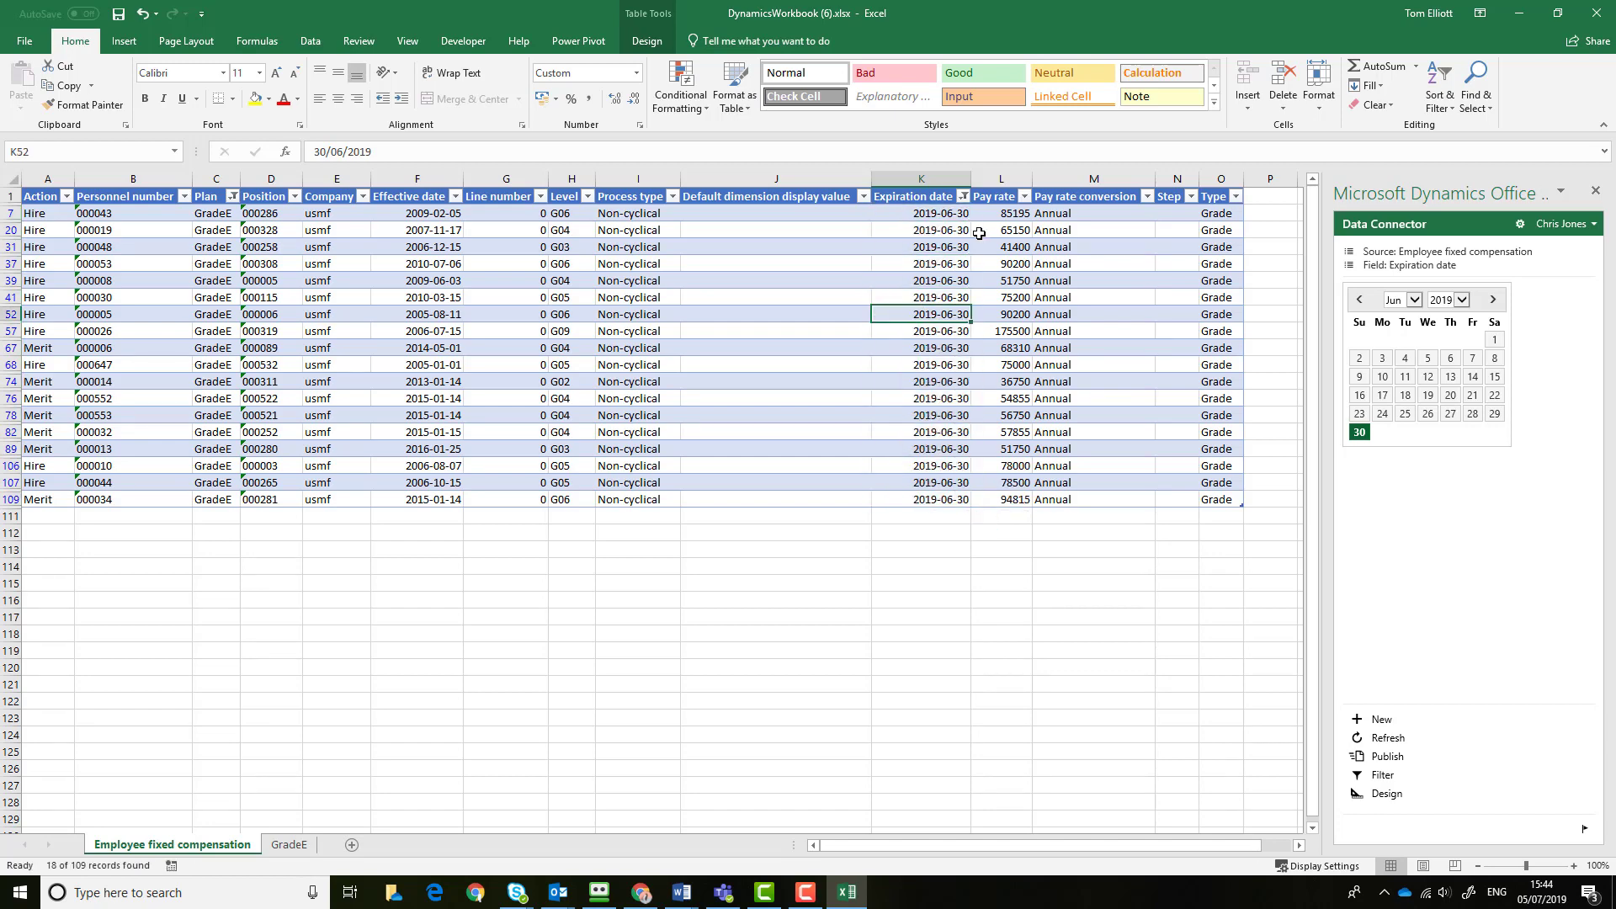
Show all values again in the Expiration date and Plan columns and publish the data source changes to Dynamics
{"action": "left_click", "coordinate": [963, 197]}
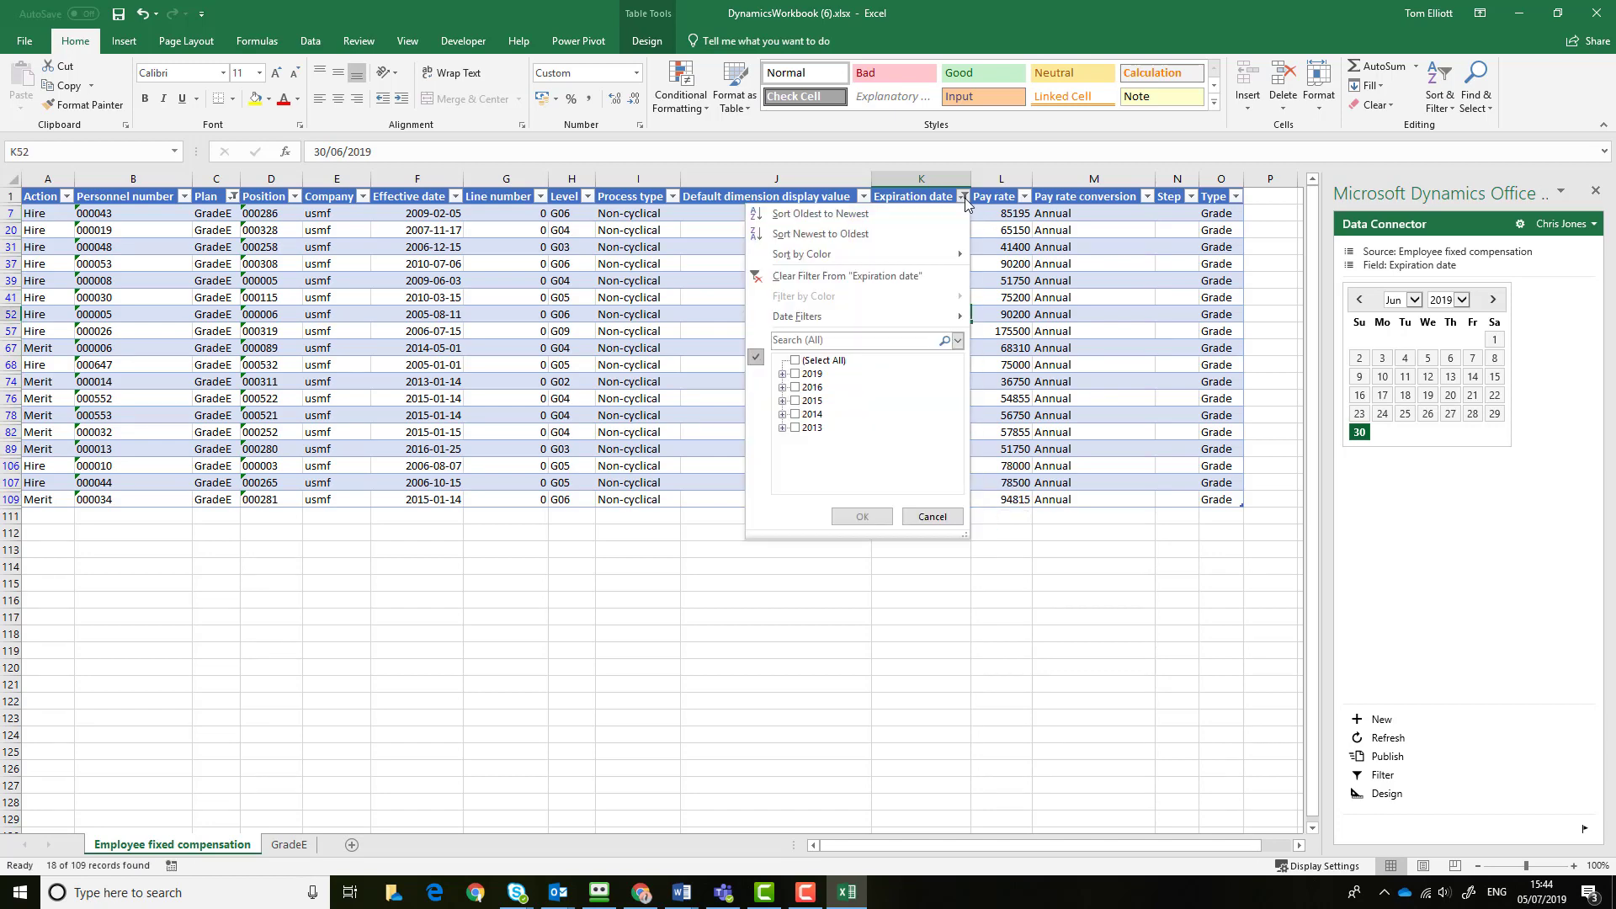
{"action": "left_click", "coordinate": [804, 362]}
{"action": "left_click", "coordinate": [858, 516]}
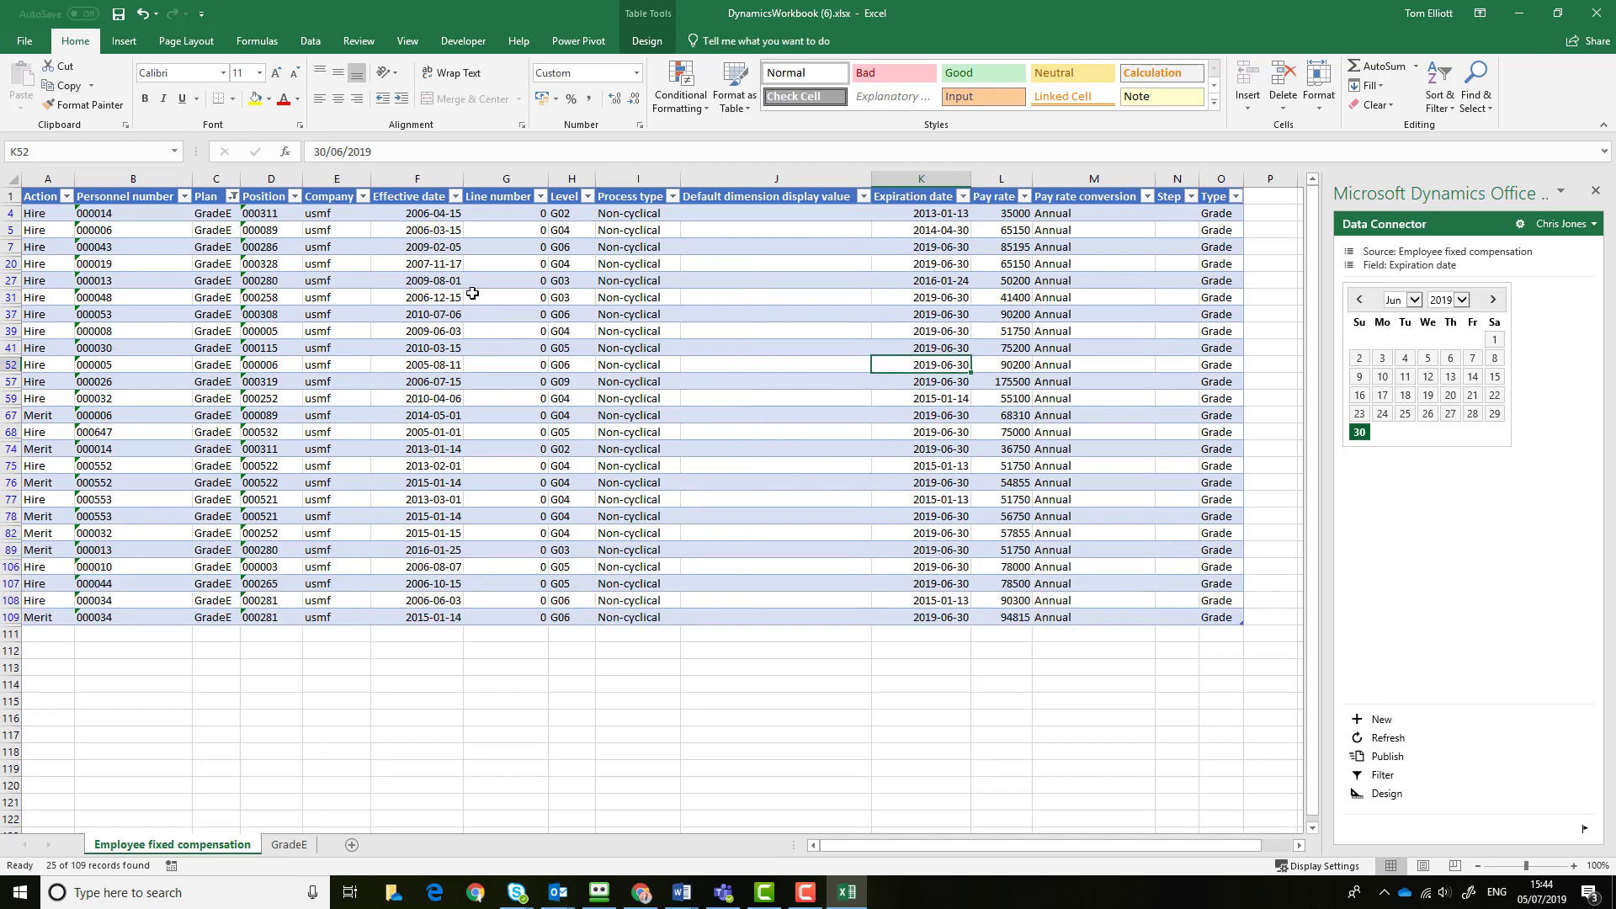
{"action": "left_click", "coordinate": [234, 199]}
{"action": "left_click", "coordinate": [87, 361]}
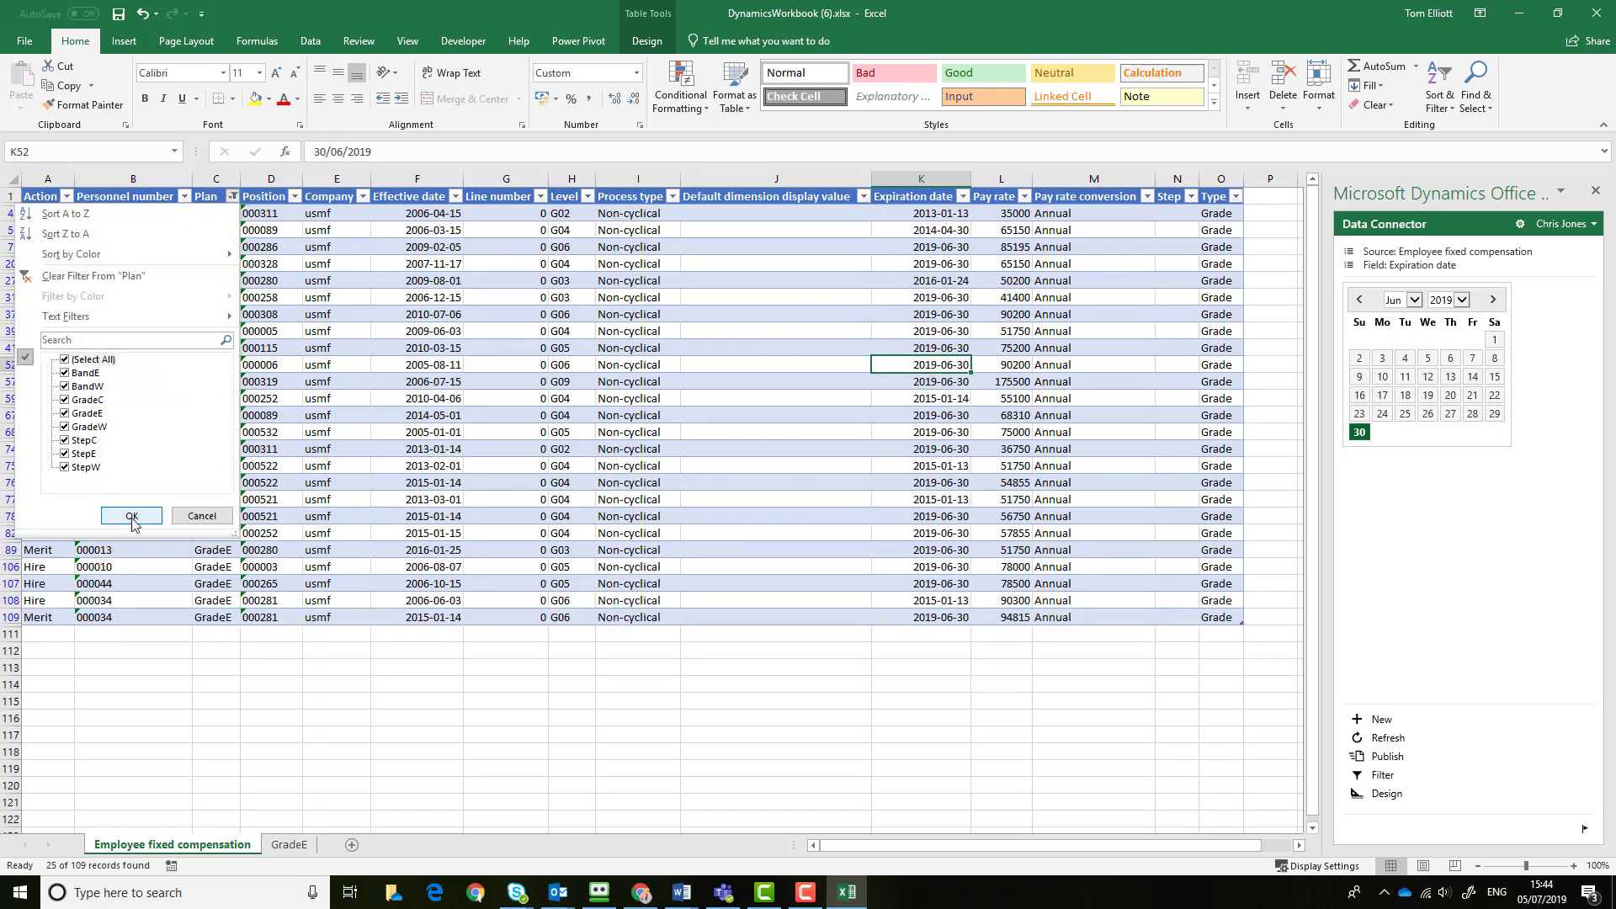
{"action": "left_click", "coordinate": [132, 516]}
{"action": "left_click", "coordinate": [627, 454]}
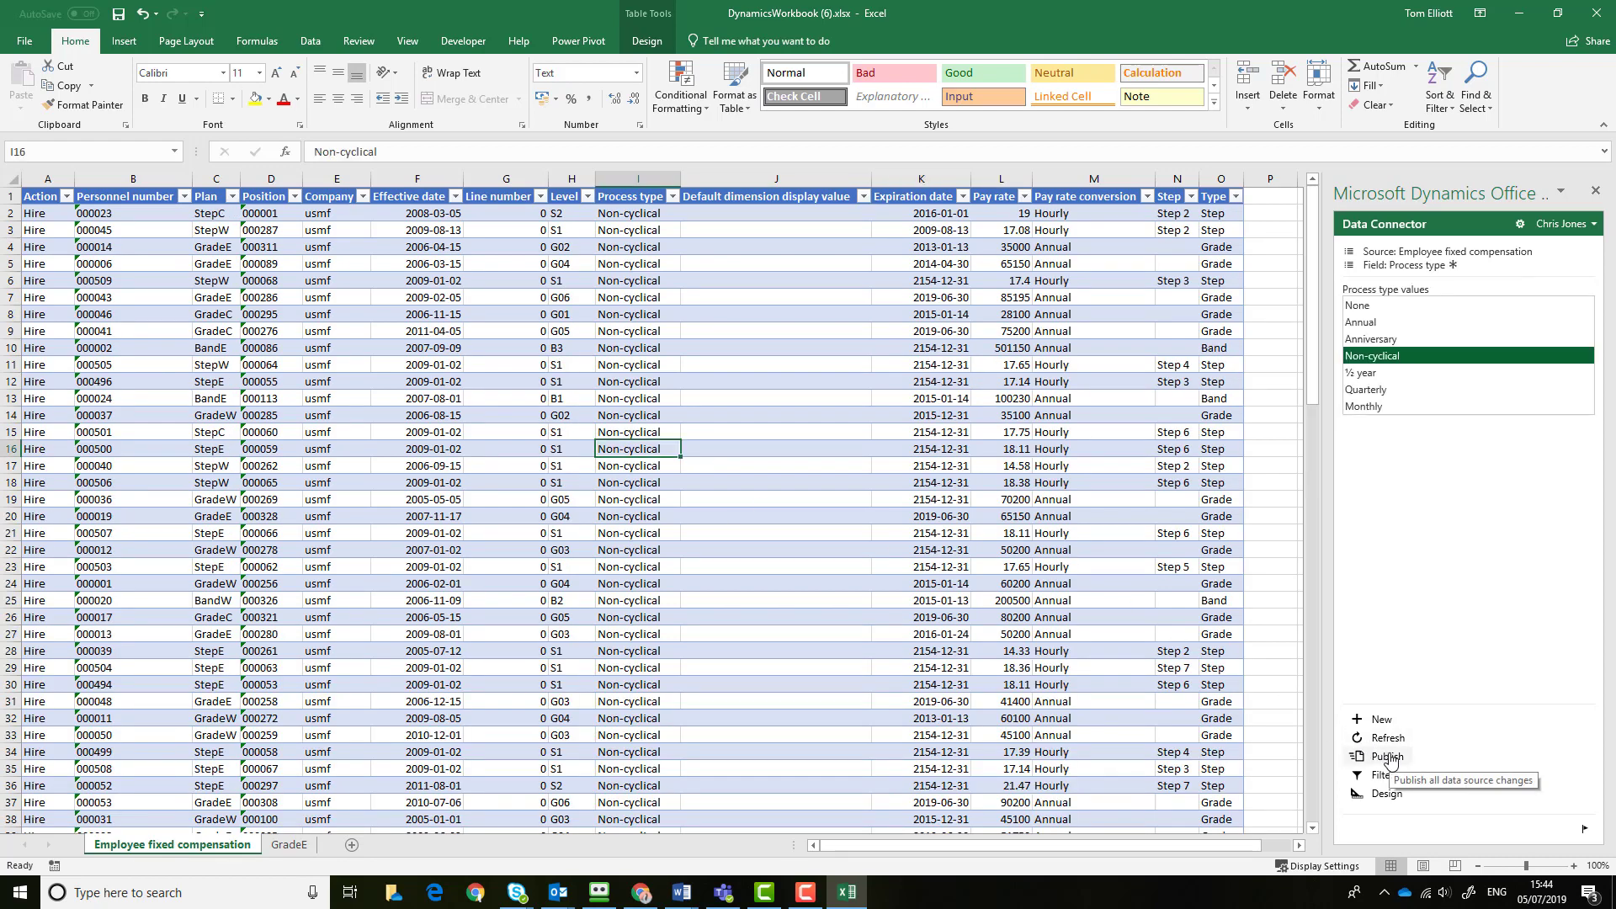
{"action": "left_click", "coordinate": [1387, 757]}
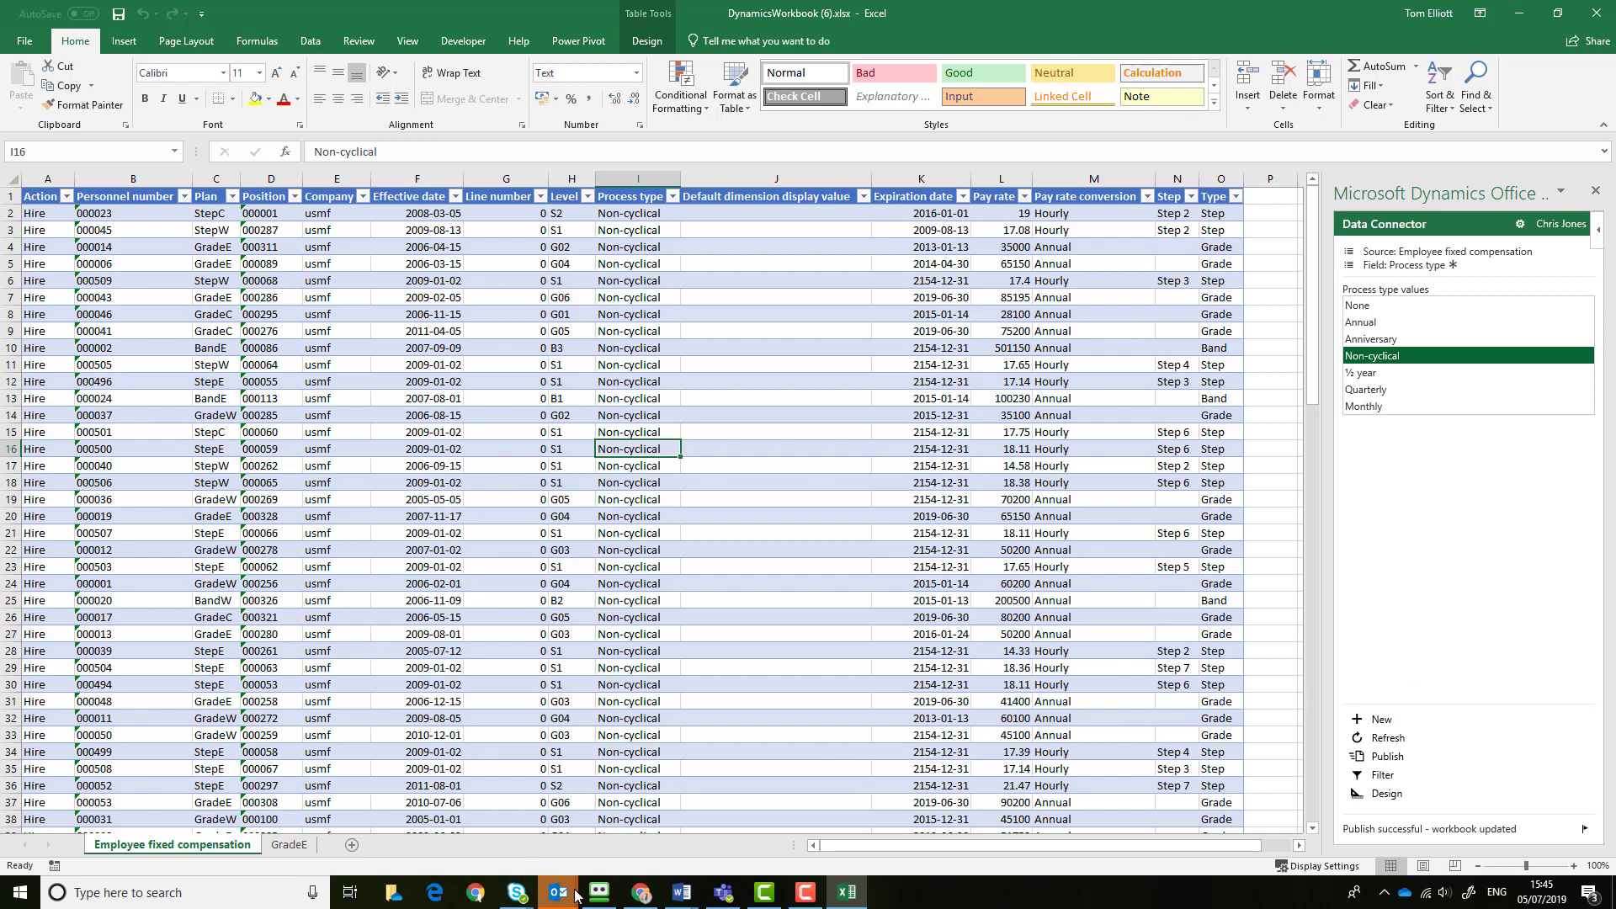
Switch to Talent in the browser and check the GradeE fixed plan's employee count in Compensation management
{"action": "left_click", "coordinate": [644, 897]}
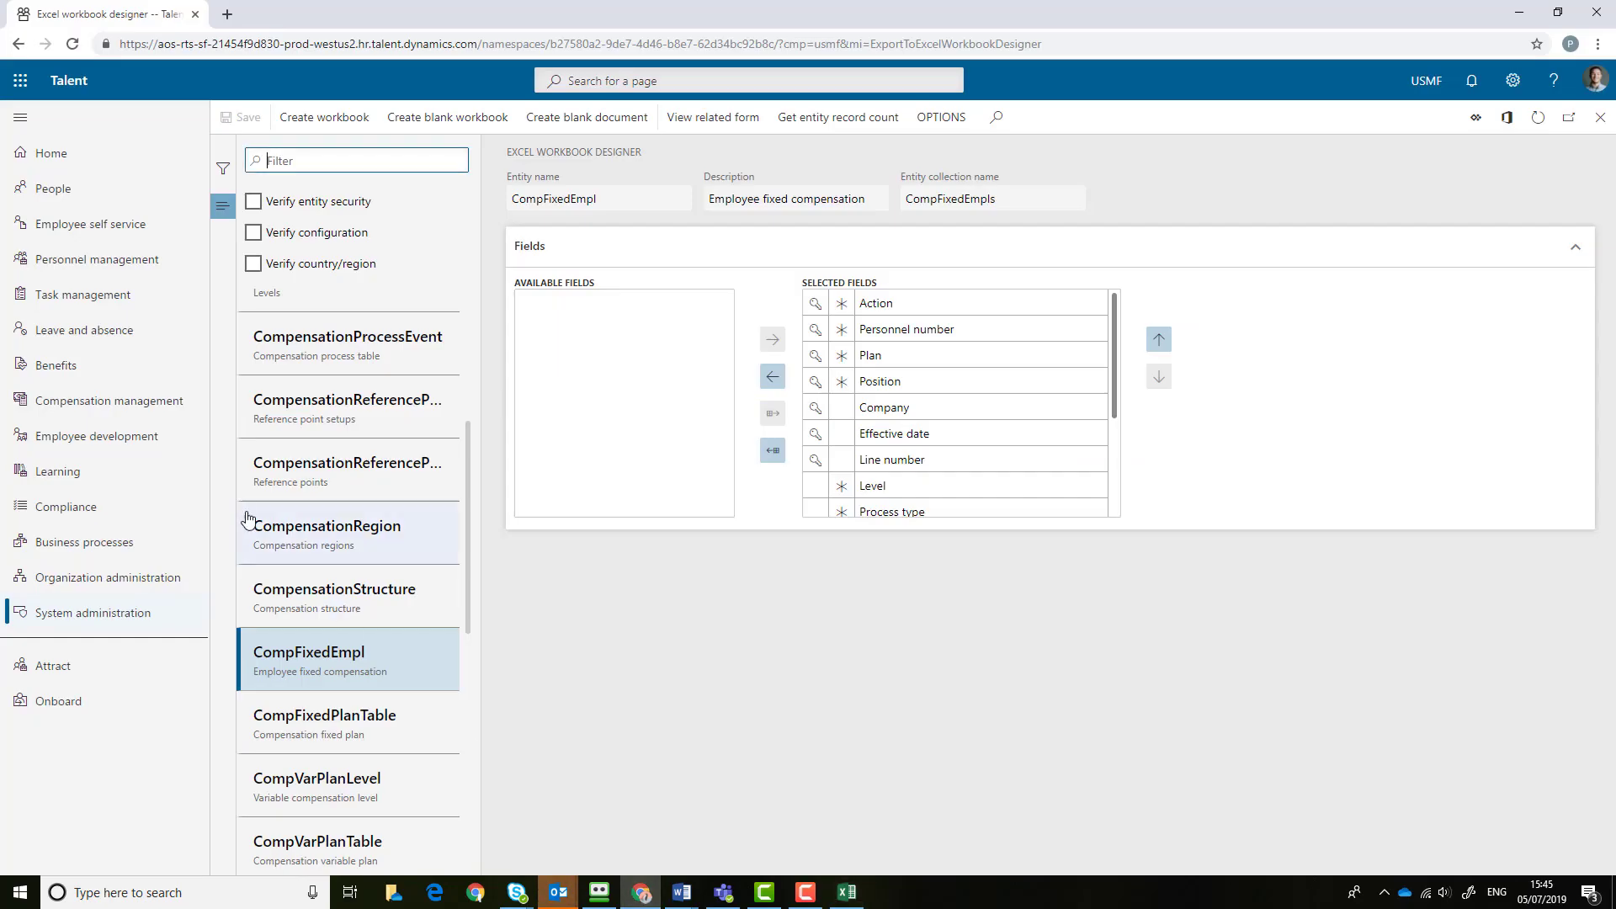
{"action": "left_click", "coordinate": [96, 411]}
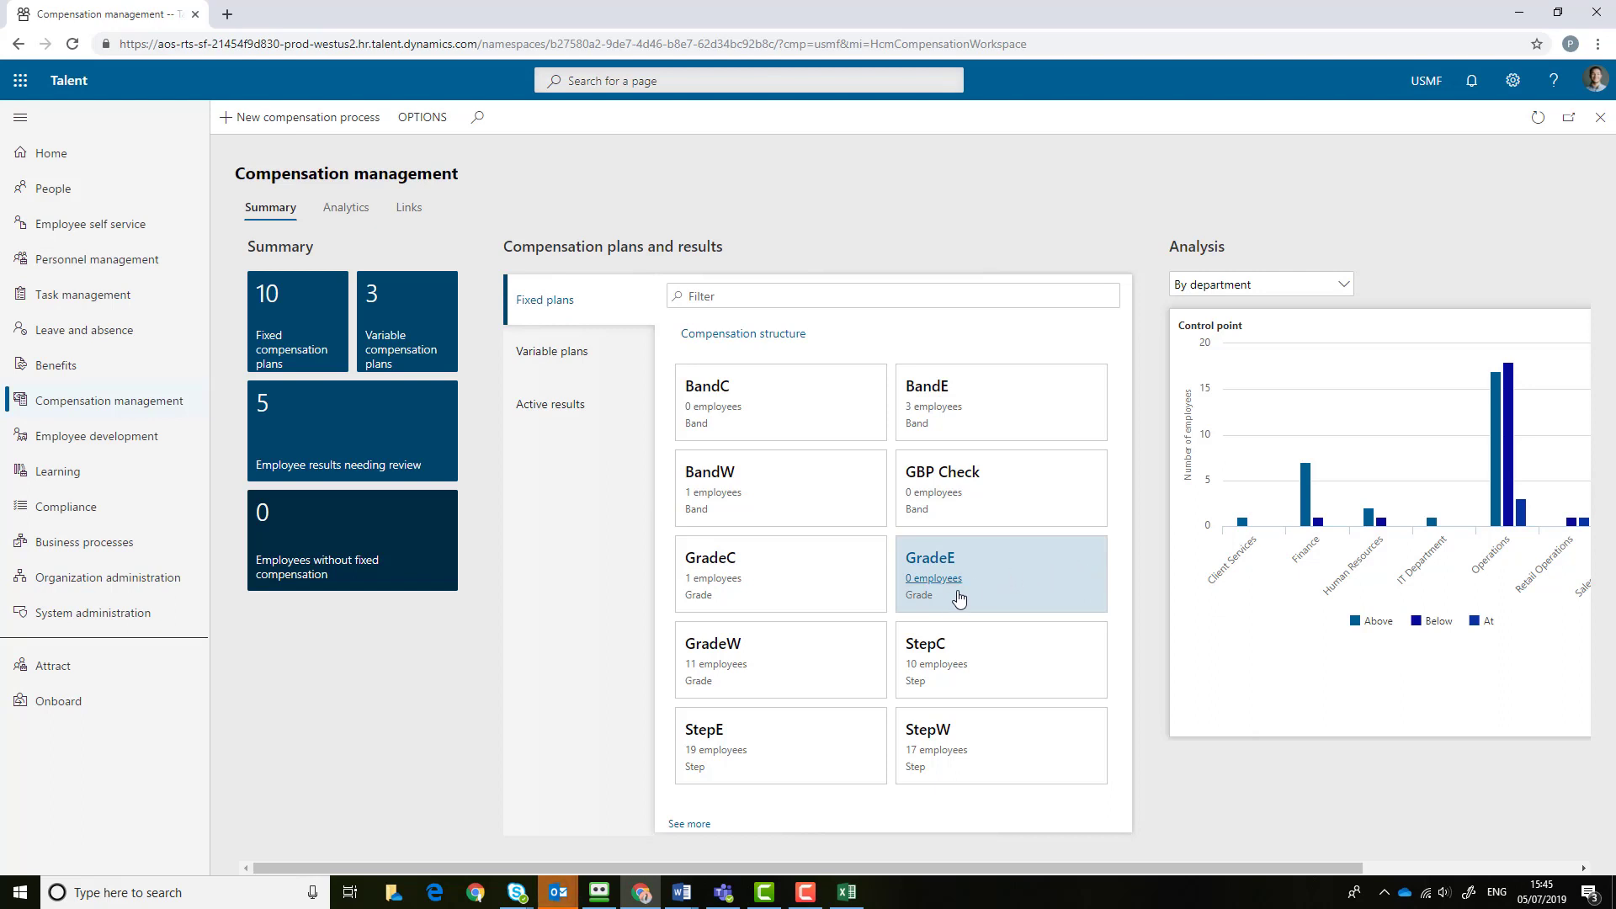
{"action": "mouse_move", "coordinate": [930, 588]}
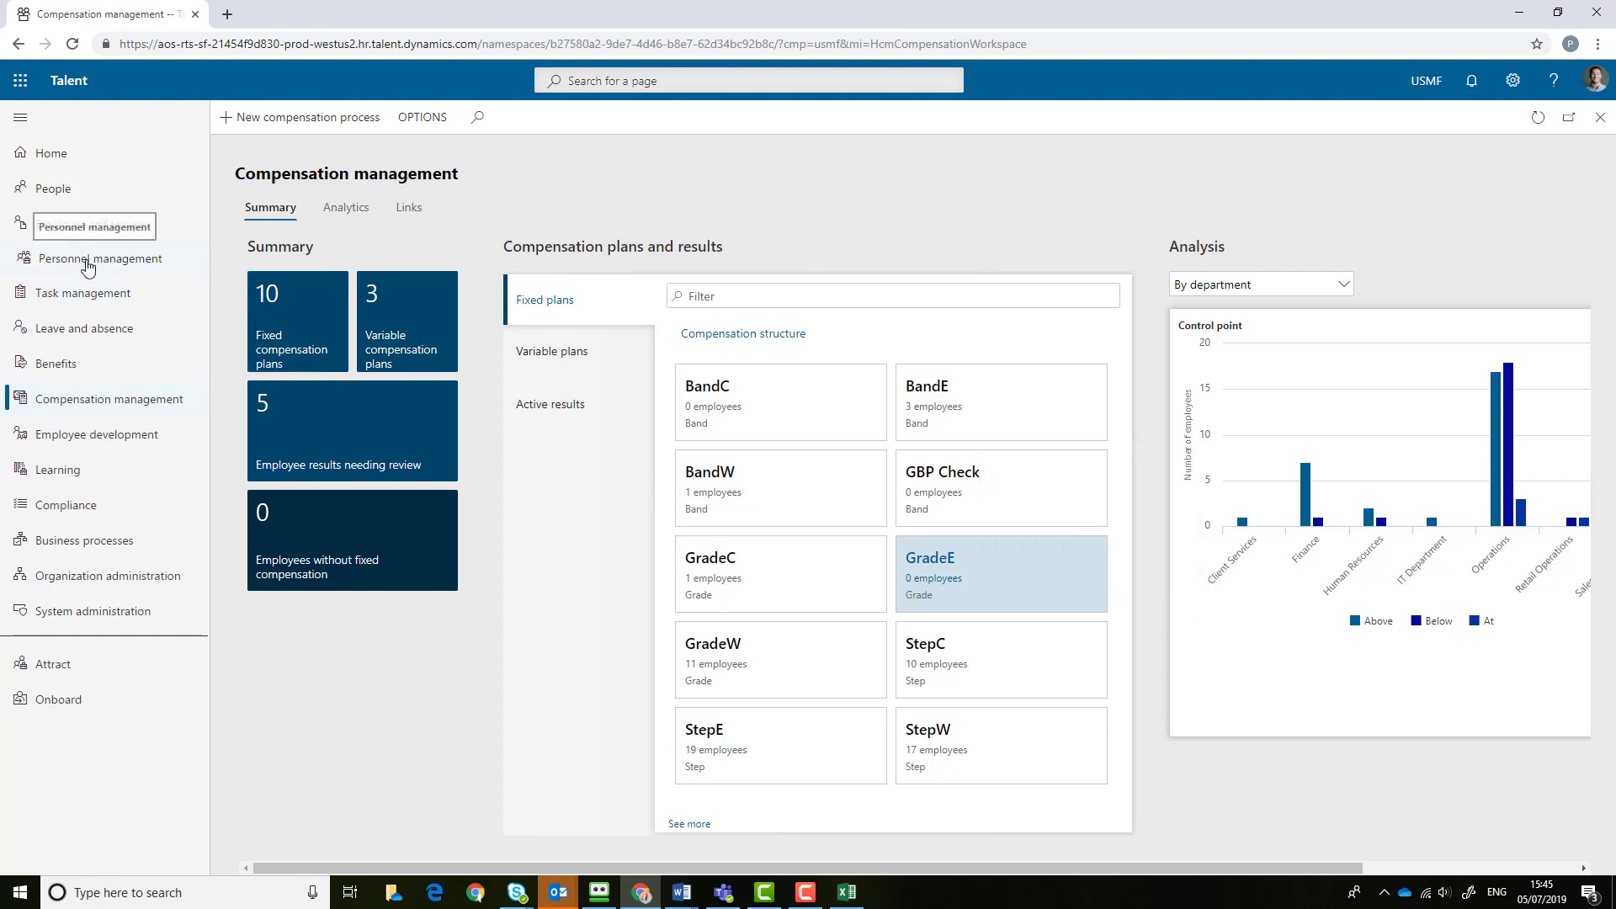
Search Personnel management for the Process Engineer by first name, open the worker record for editing and show its Compensation details
{"action": "left_click", "coordinate": [147, 266]}
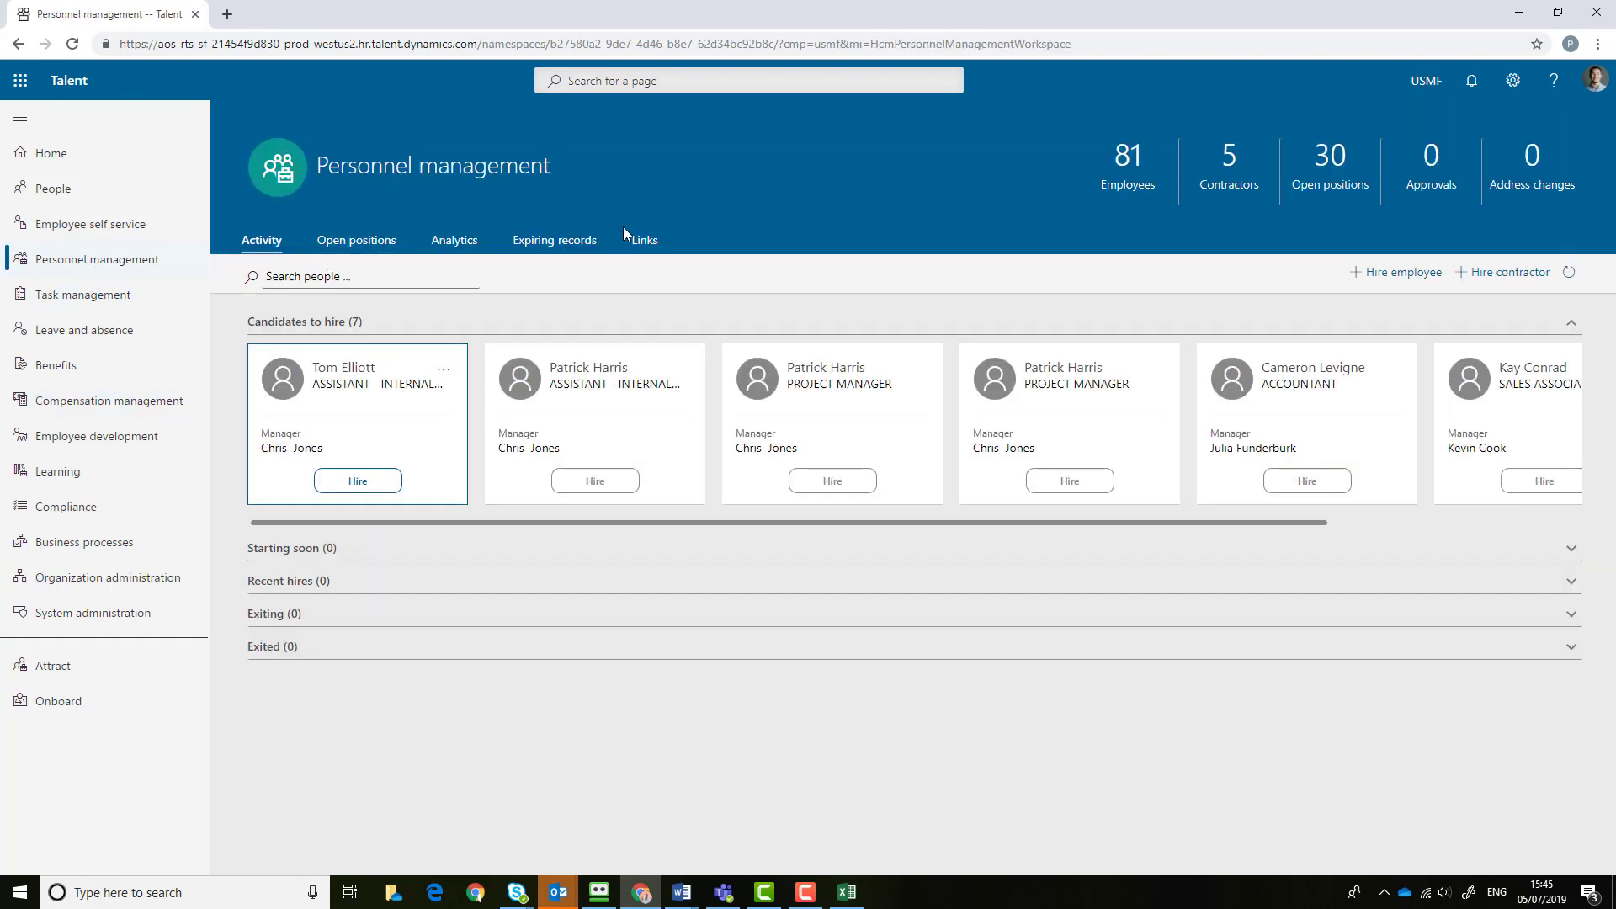
{"action": "left_click", "coordinate": [320, 277]}
{"action": "type", "text": "Oscar"}
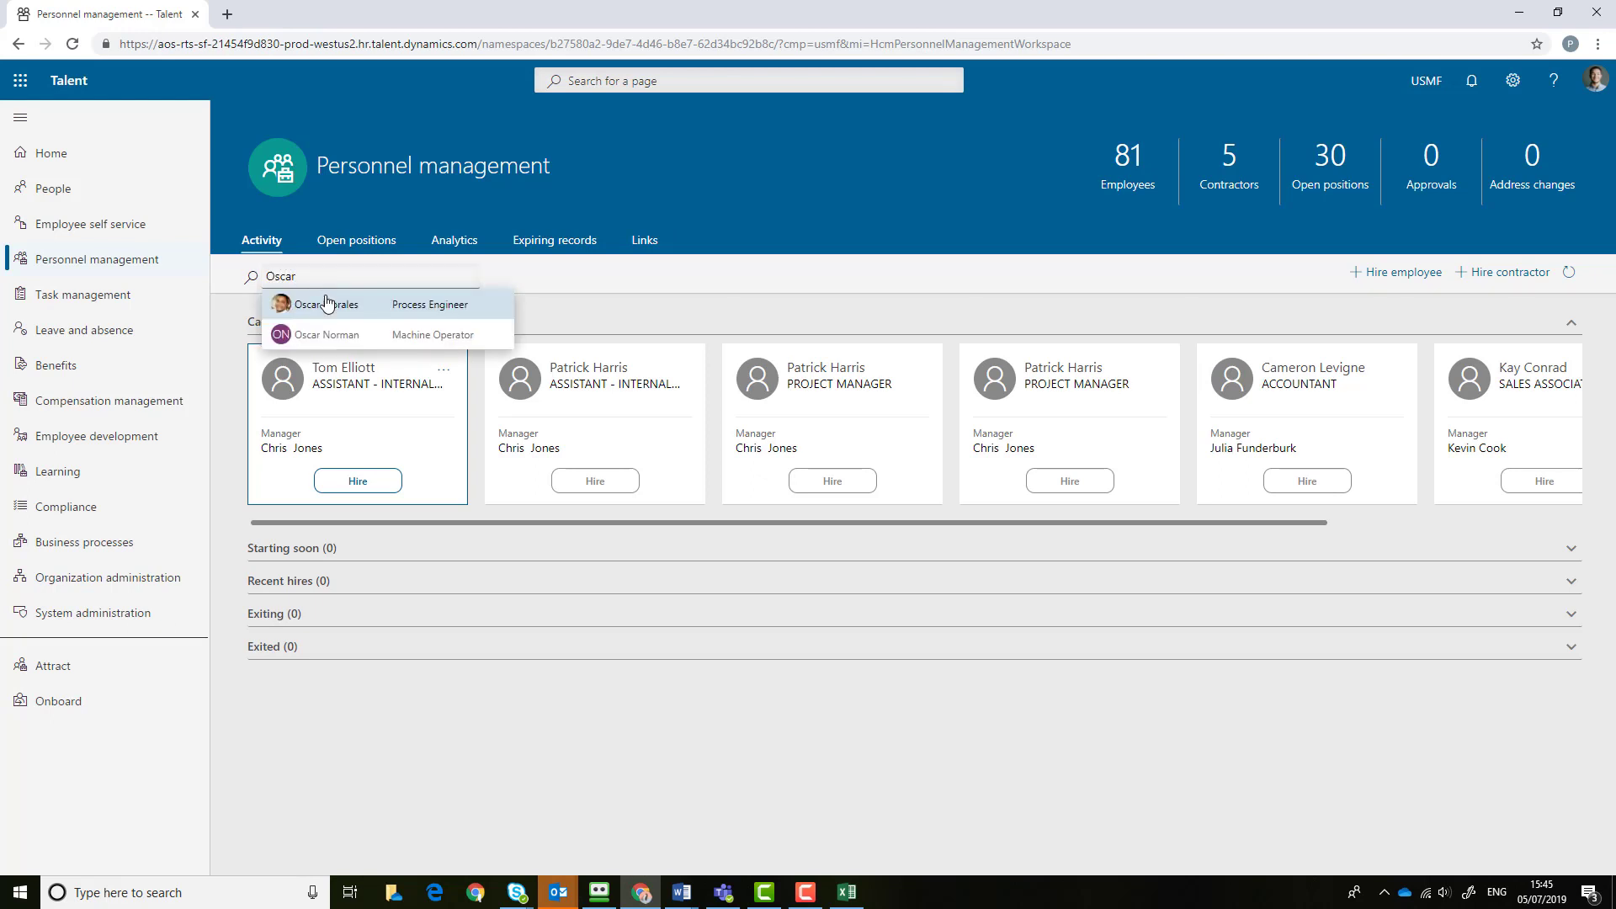
{"action": "left_click", "coordinate": [335, 309]}
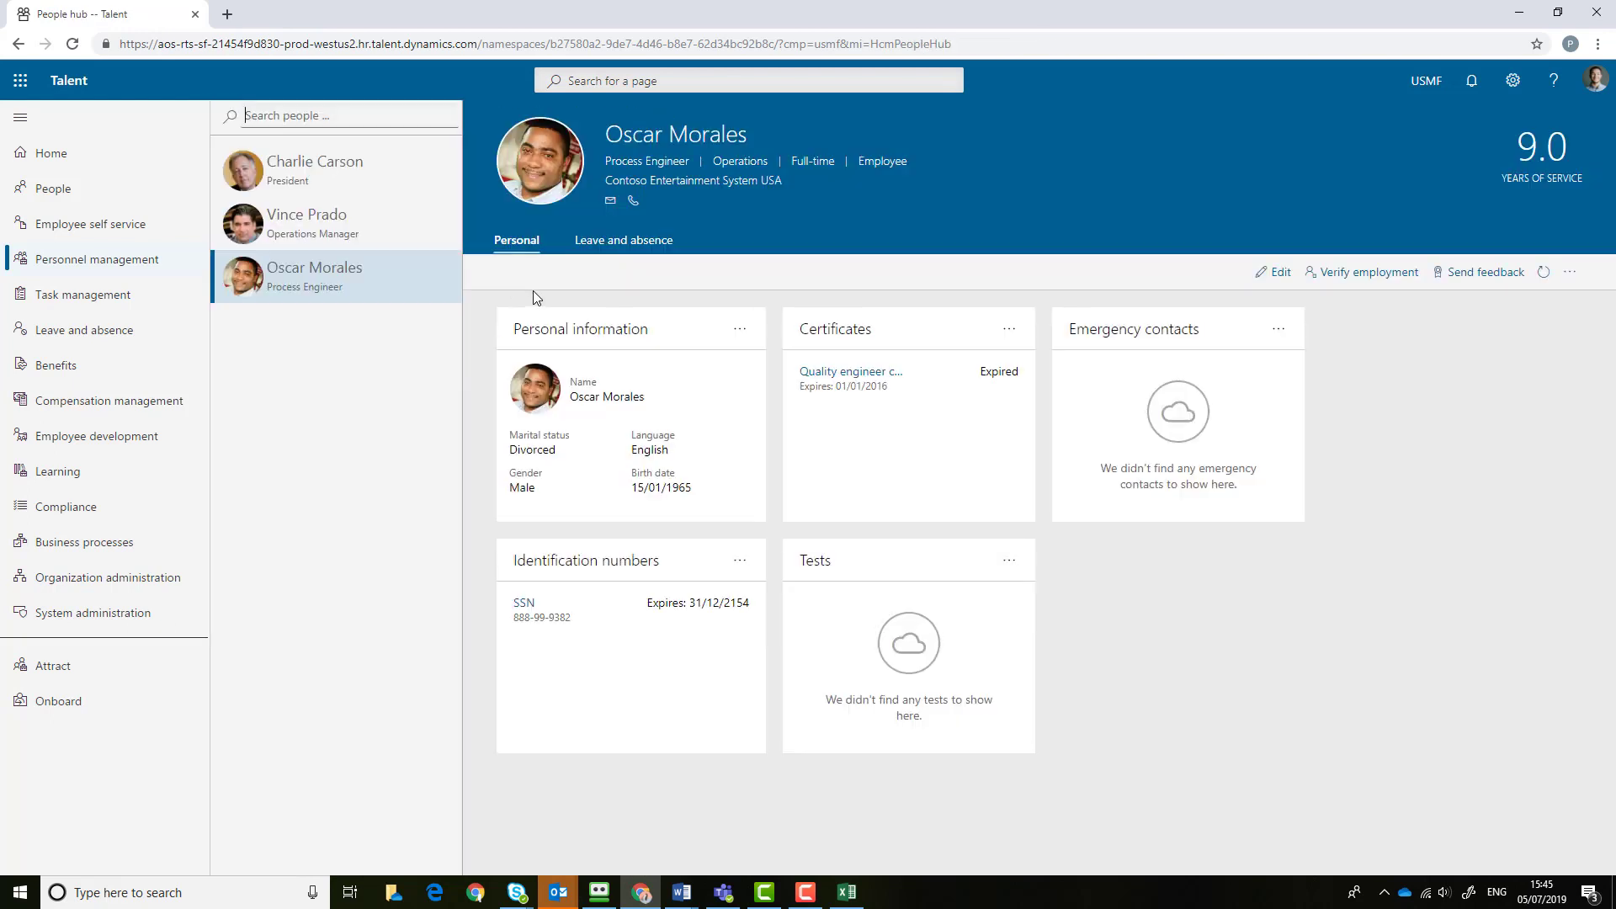
{"action": "left_click", "coordinate": [1263, 286]}
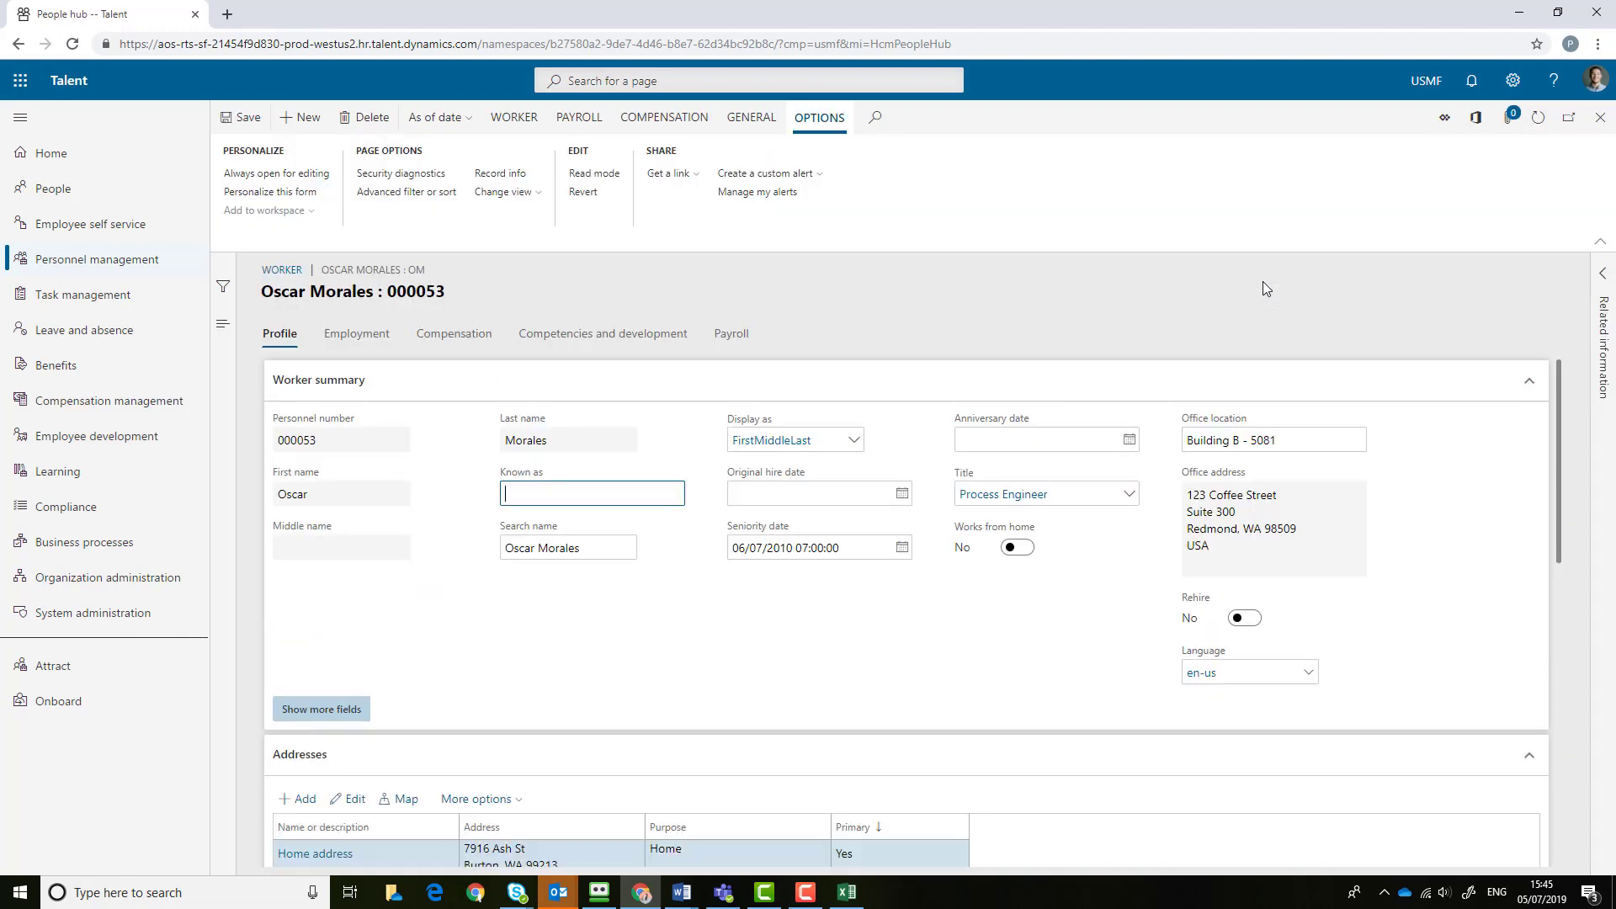
{"action": "left_click", "coordinate": [455, 333]}
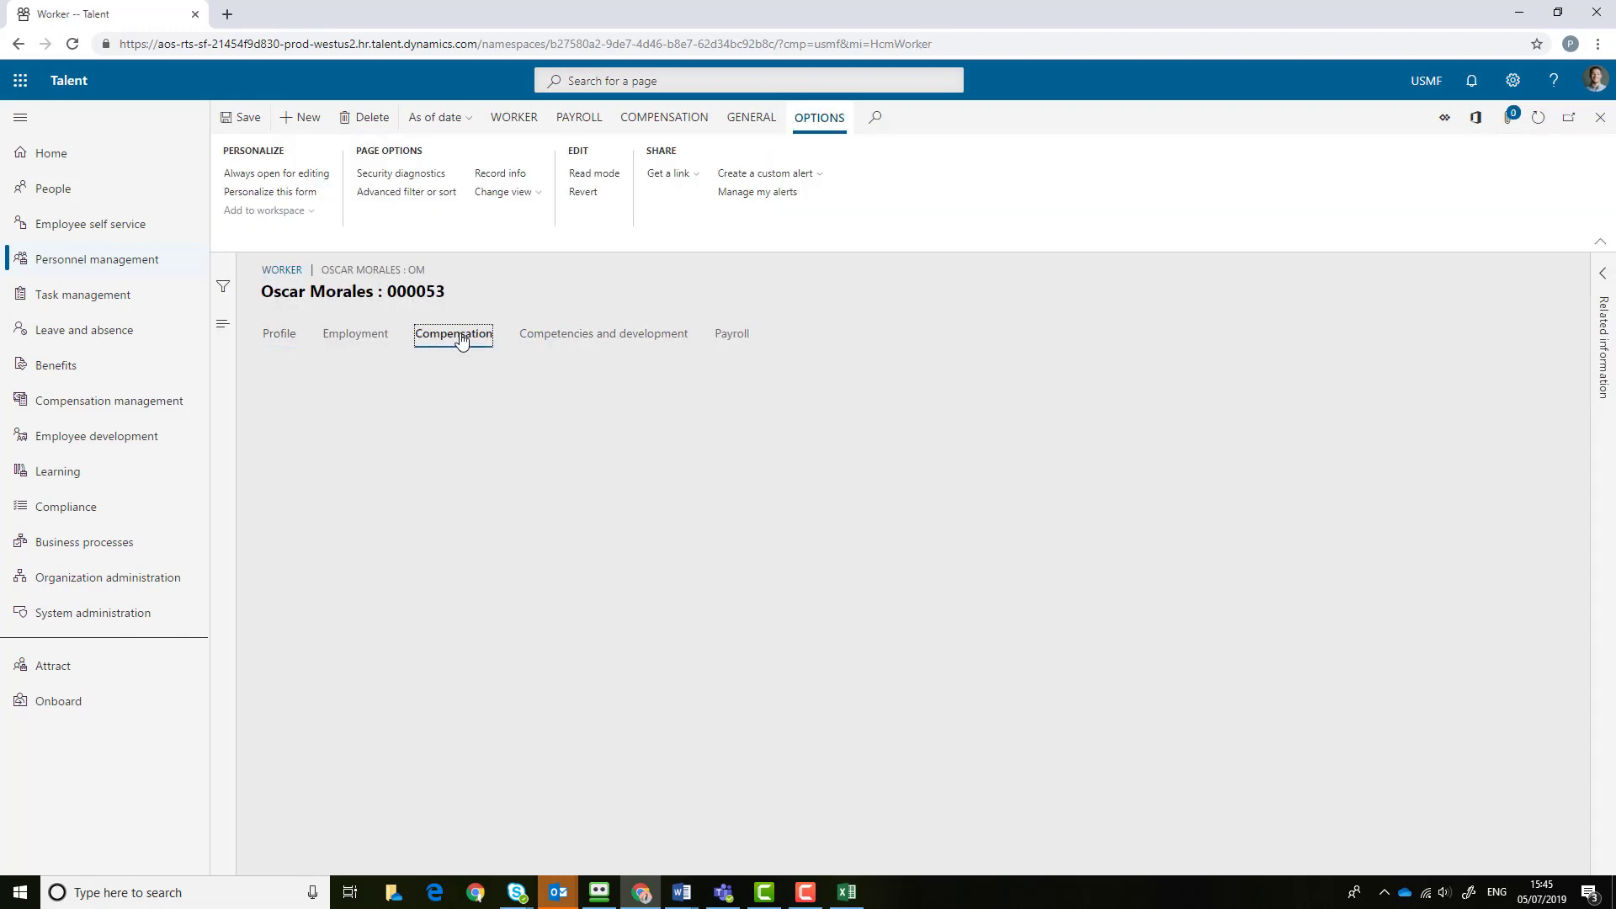
Open the worker's fixed compensation record and check its expiration date and status
{"action": "left_click", "coordinate": [306, 420]}
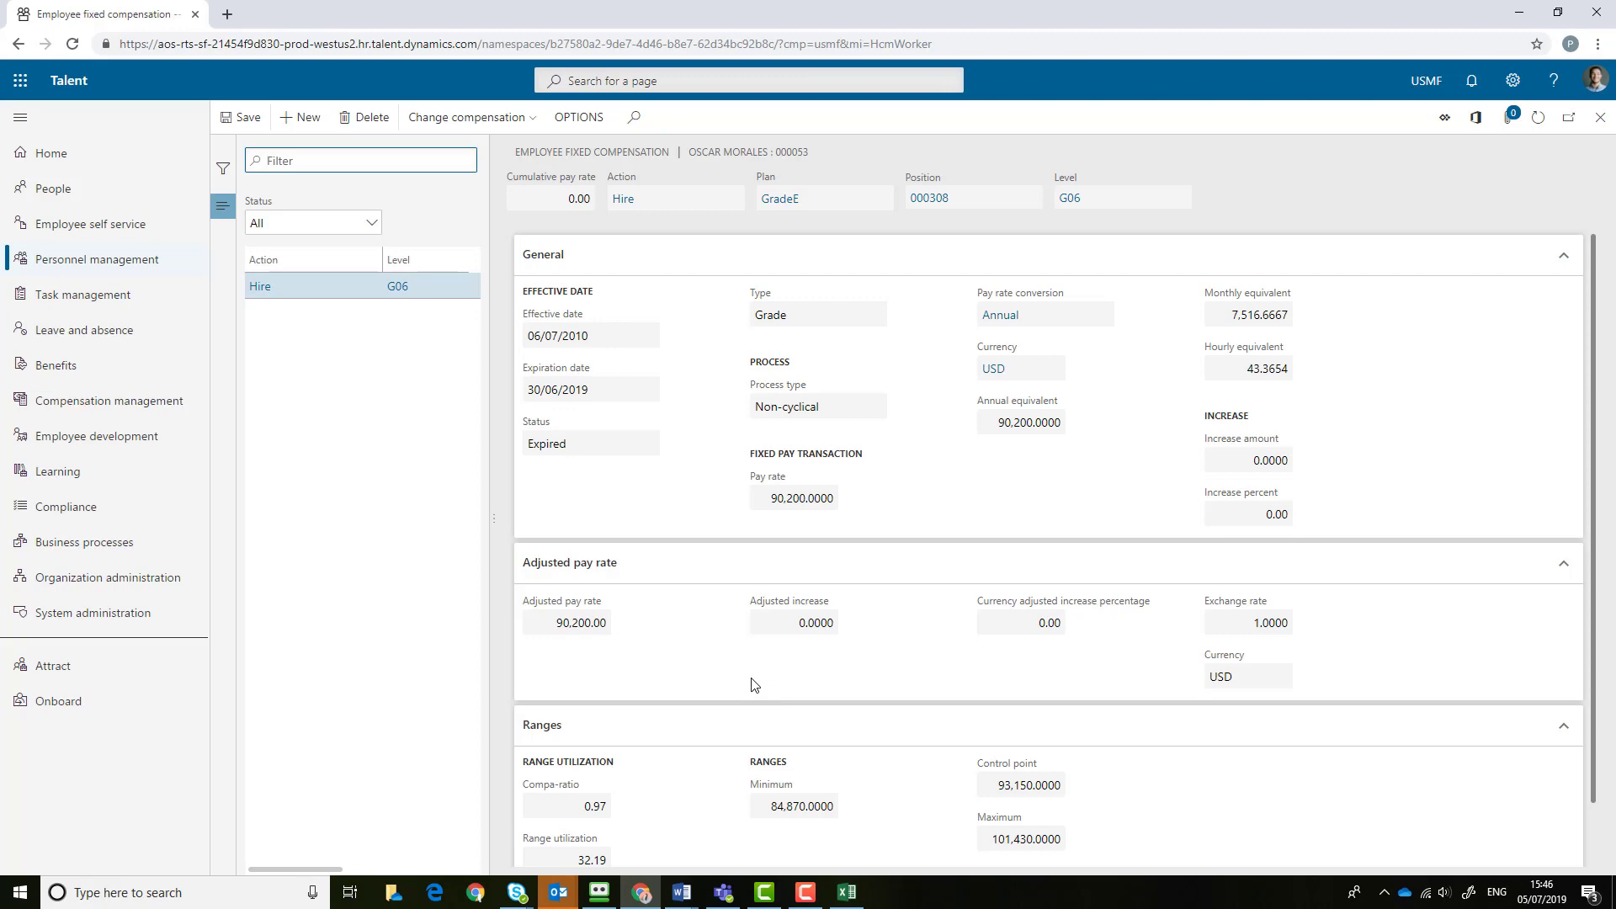
Switch to the Excel workbook and copy the worker's Hire record in row 7 of the GradeE sheet
{"action": "left_click", "coordinate": [850, 899]}
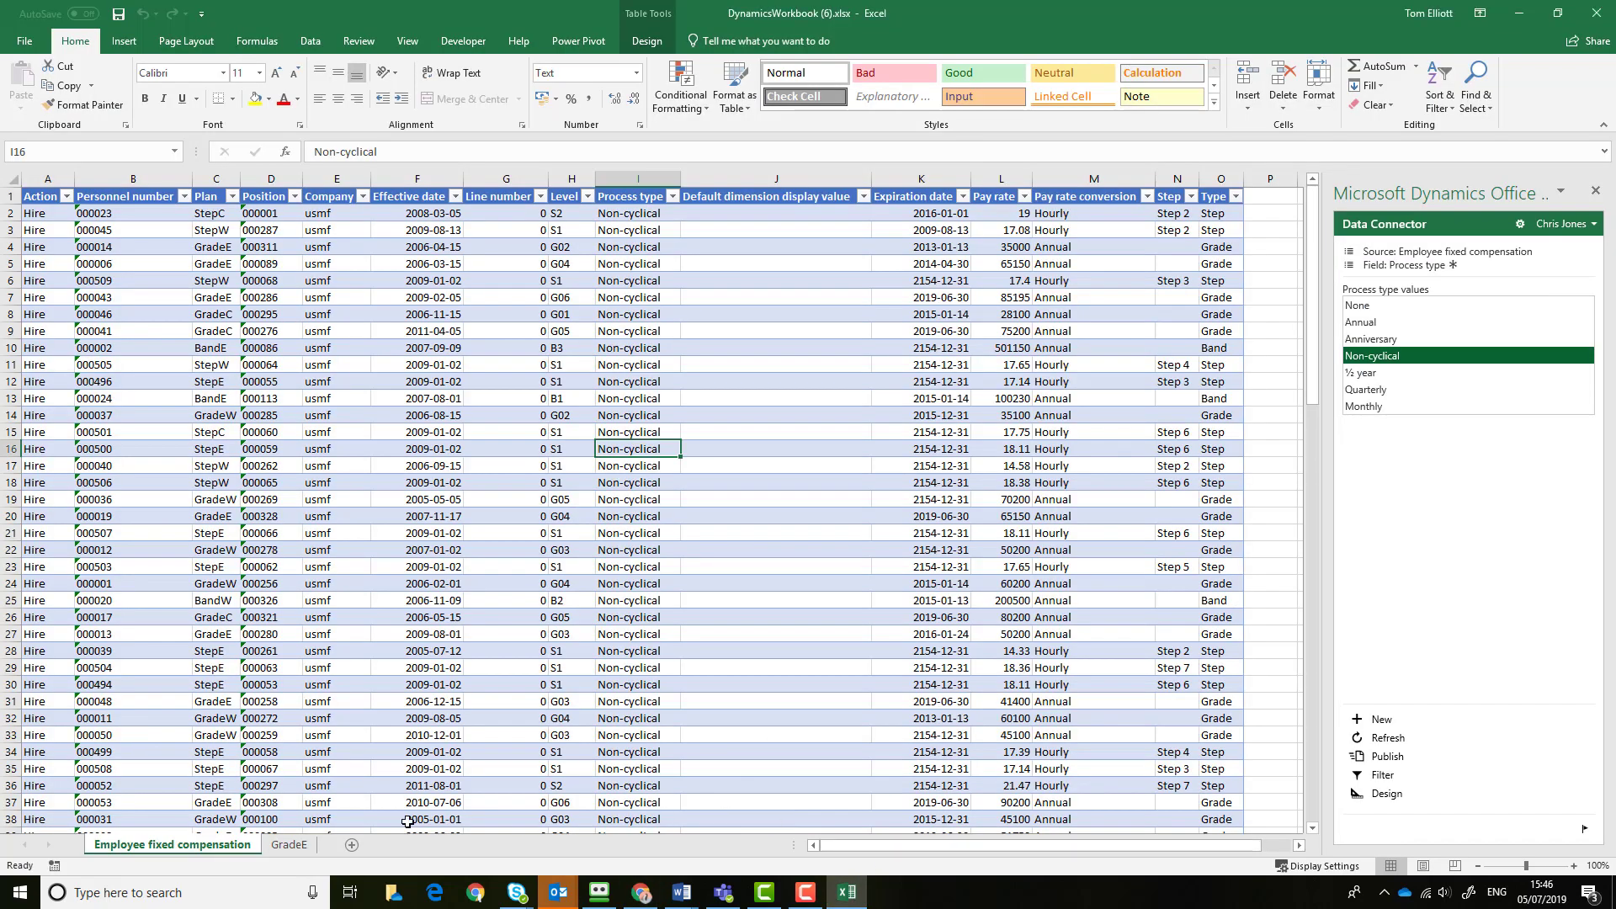
{"action": "left_click", "coordinate": [289, 845]}
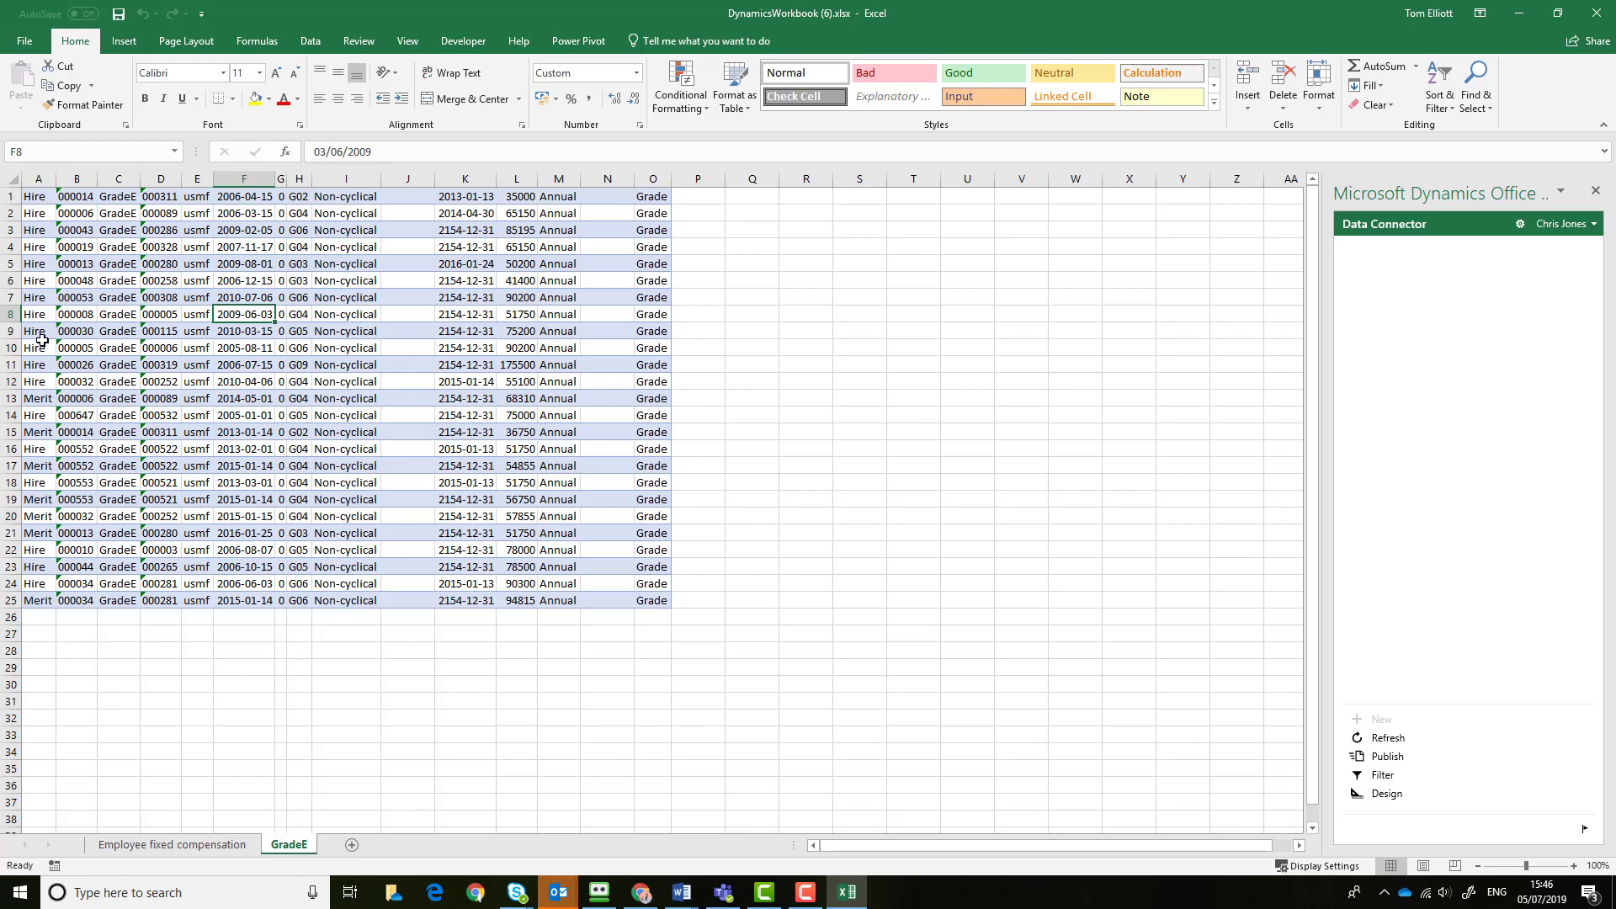
{"action": "left_click", "coordinate": [10, 295]}
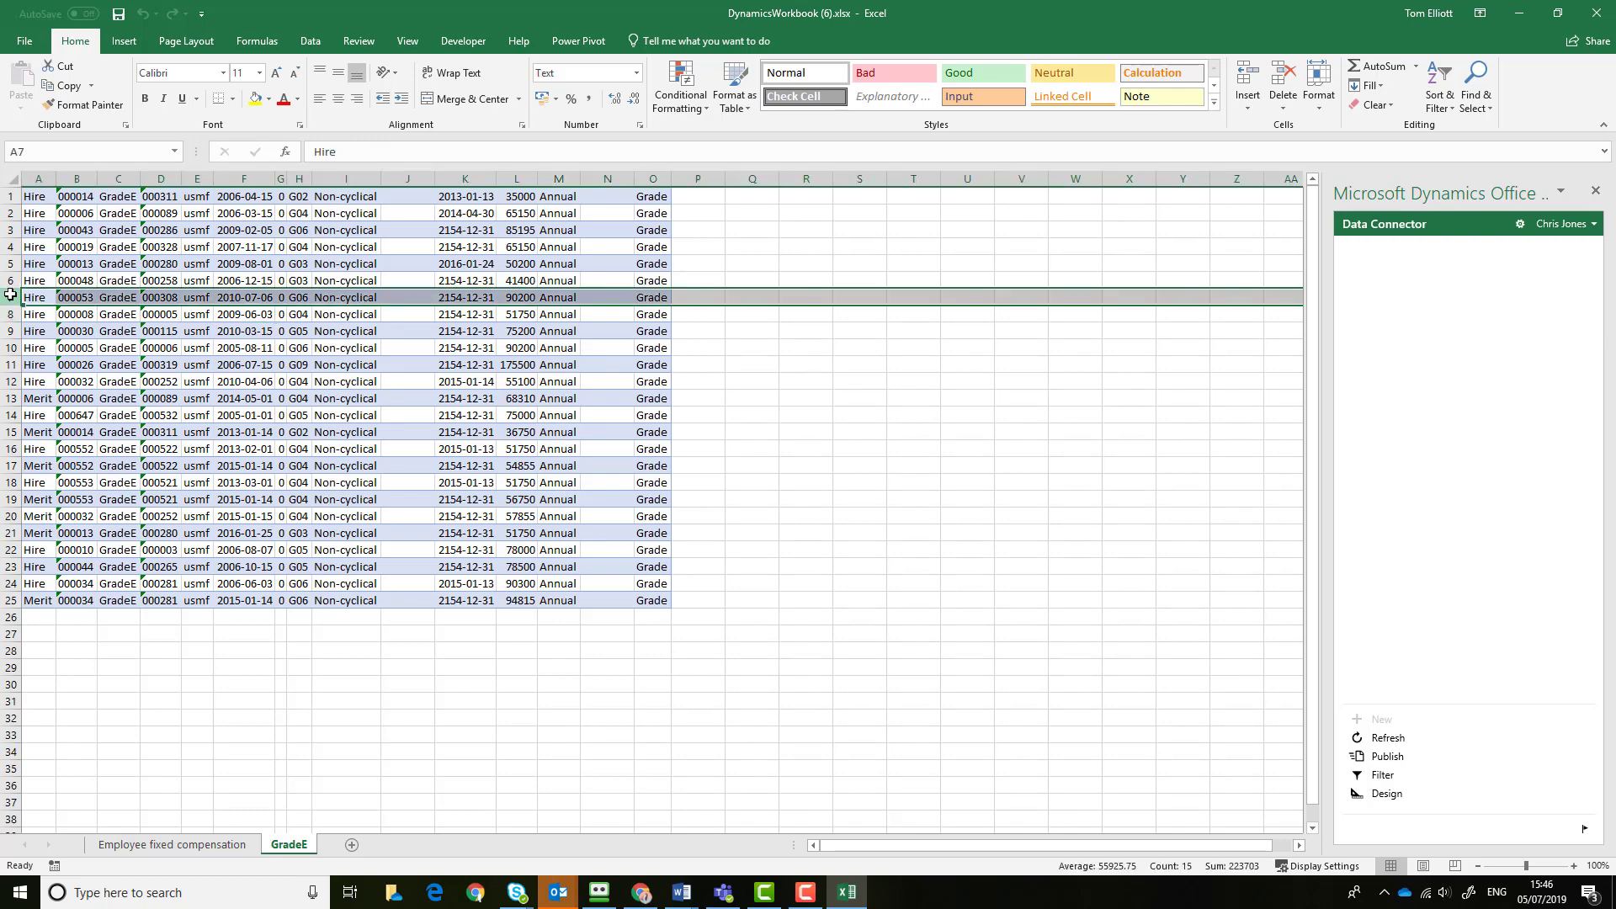
{"action": "key", "text": "ctrl+c"}
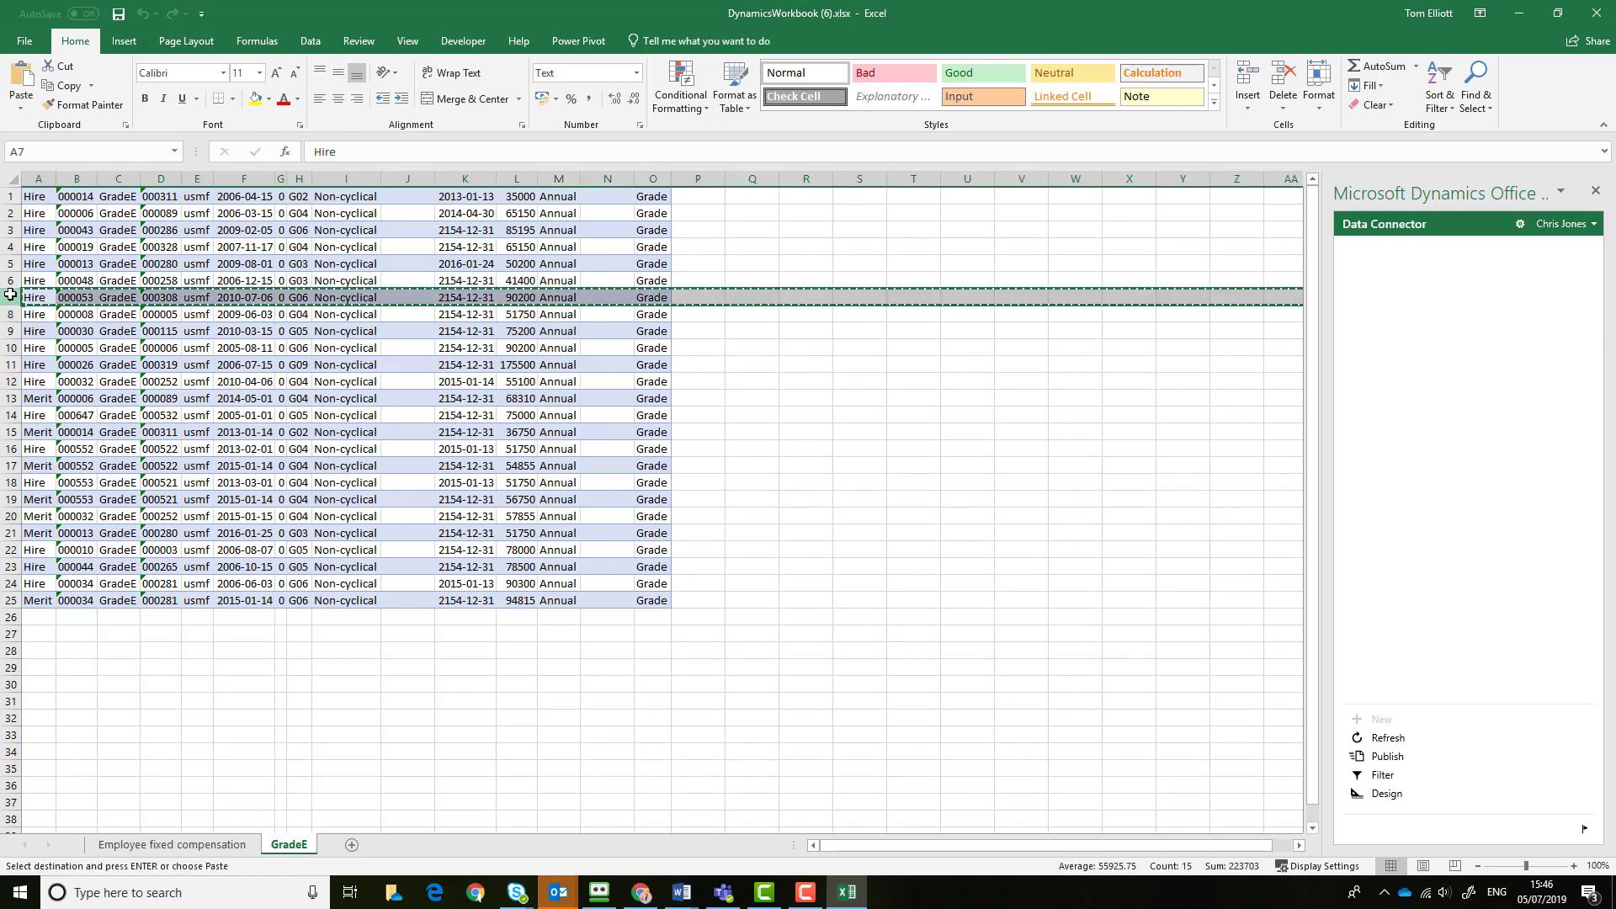
Add a new record at the end of the Employee fixed compensation table and paste the copied row into it
{"action": "left_click", "coordinate": [210, 844]}
{"action": "left_click", "coordinate": [169, 752]}
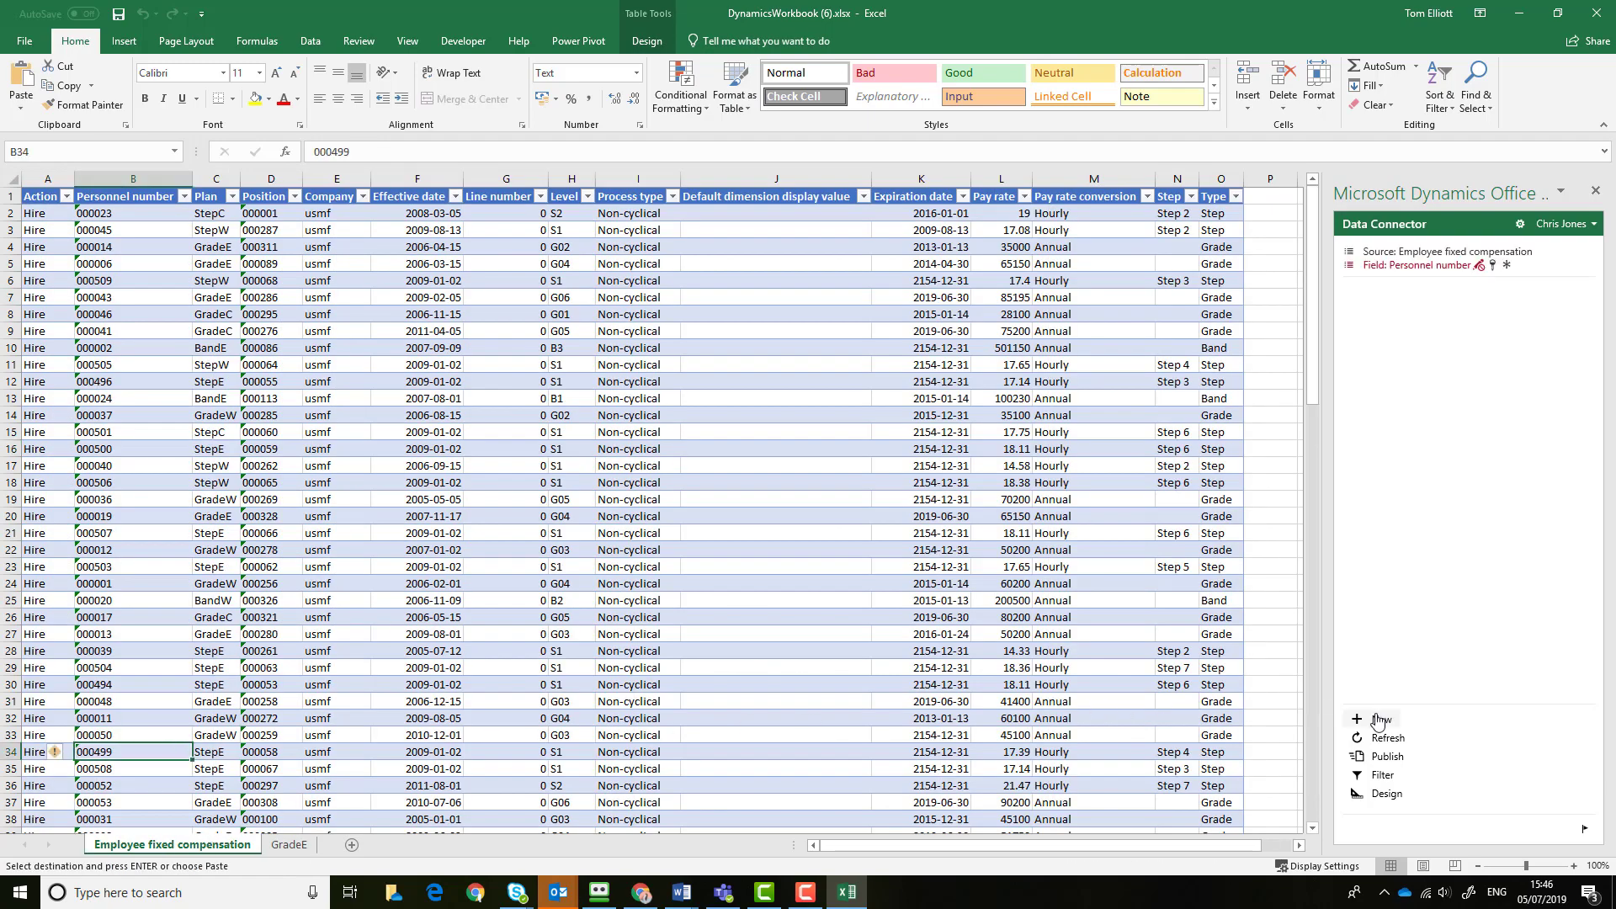
{"action": "scroll", "coordinate": [127, 698], "scroll_direction": "down", "scroll_amount": 2}
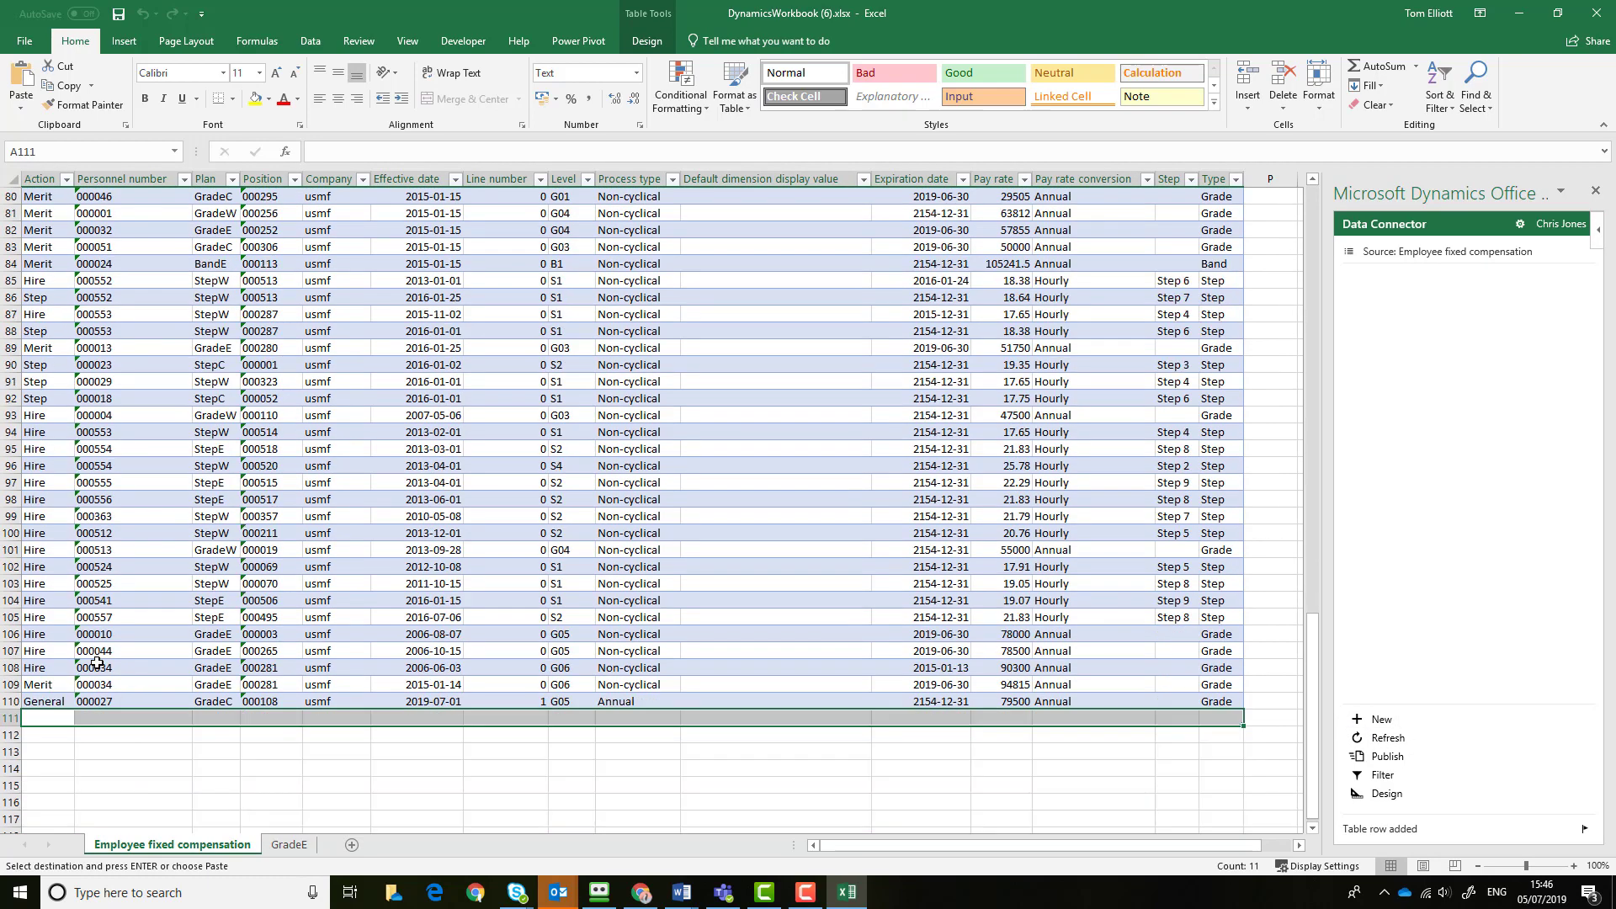
{"action": "left_click", "coordinate": [63, 713]}
{"action": "key", "text": "ctrl+v"}
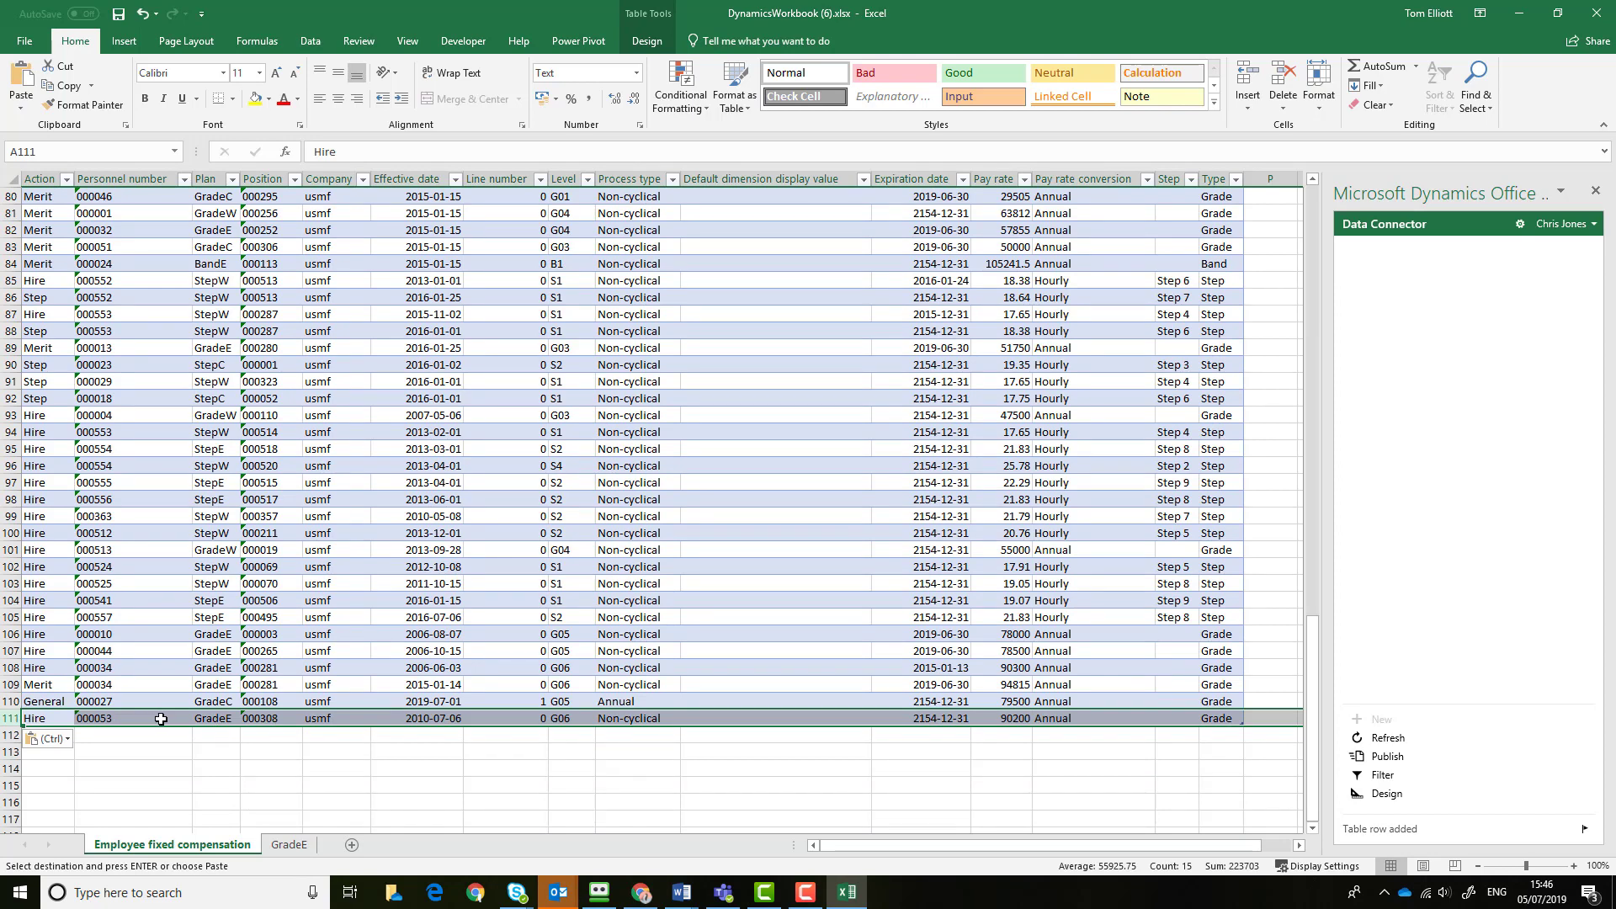
Set the new record's Action to Merit and its Effective date to 01/07/2019
{"action": "left_click", "coordinate": [61, 720]}
{"action": "type", "text": "Merit"}
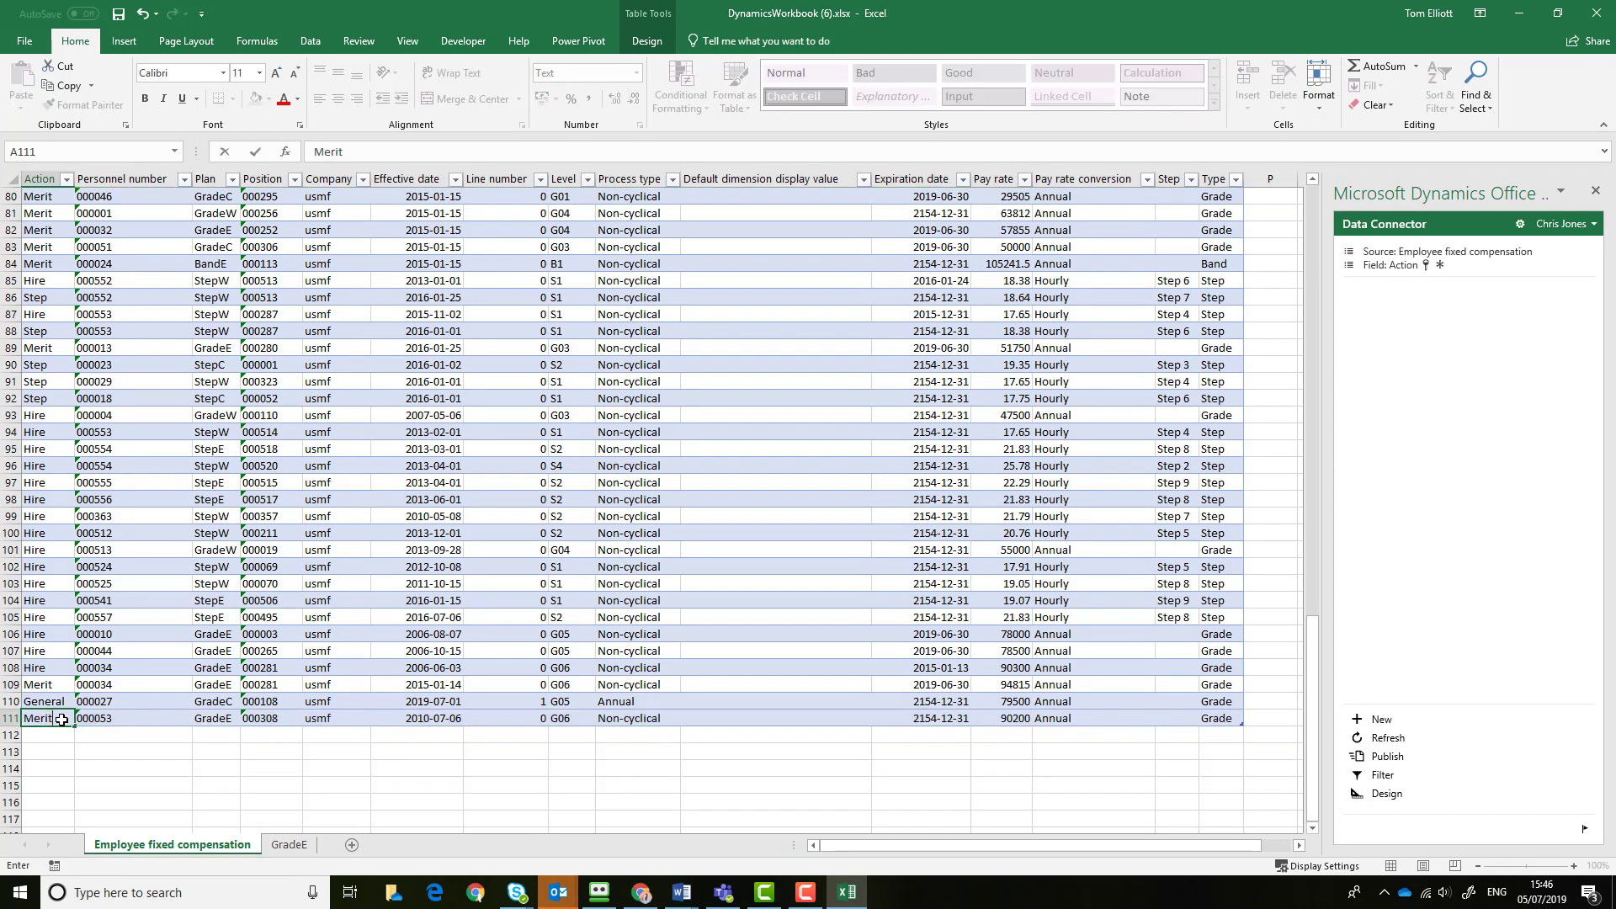
{"action": "key", "text": "Tab"}
{"action": "key", "text": "Tab"}
{"action": "key", "text": "Tab"}
{"action": "key", "text": "Tab"}
{"action": "key", "text": "Tab"}
{"action": "key", "text": "Tab"}
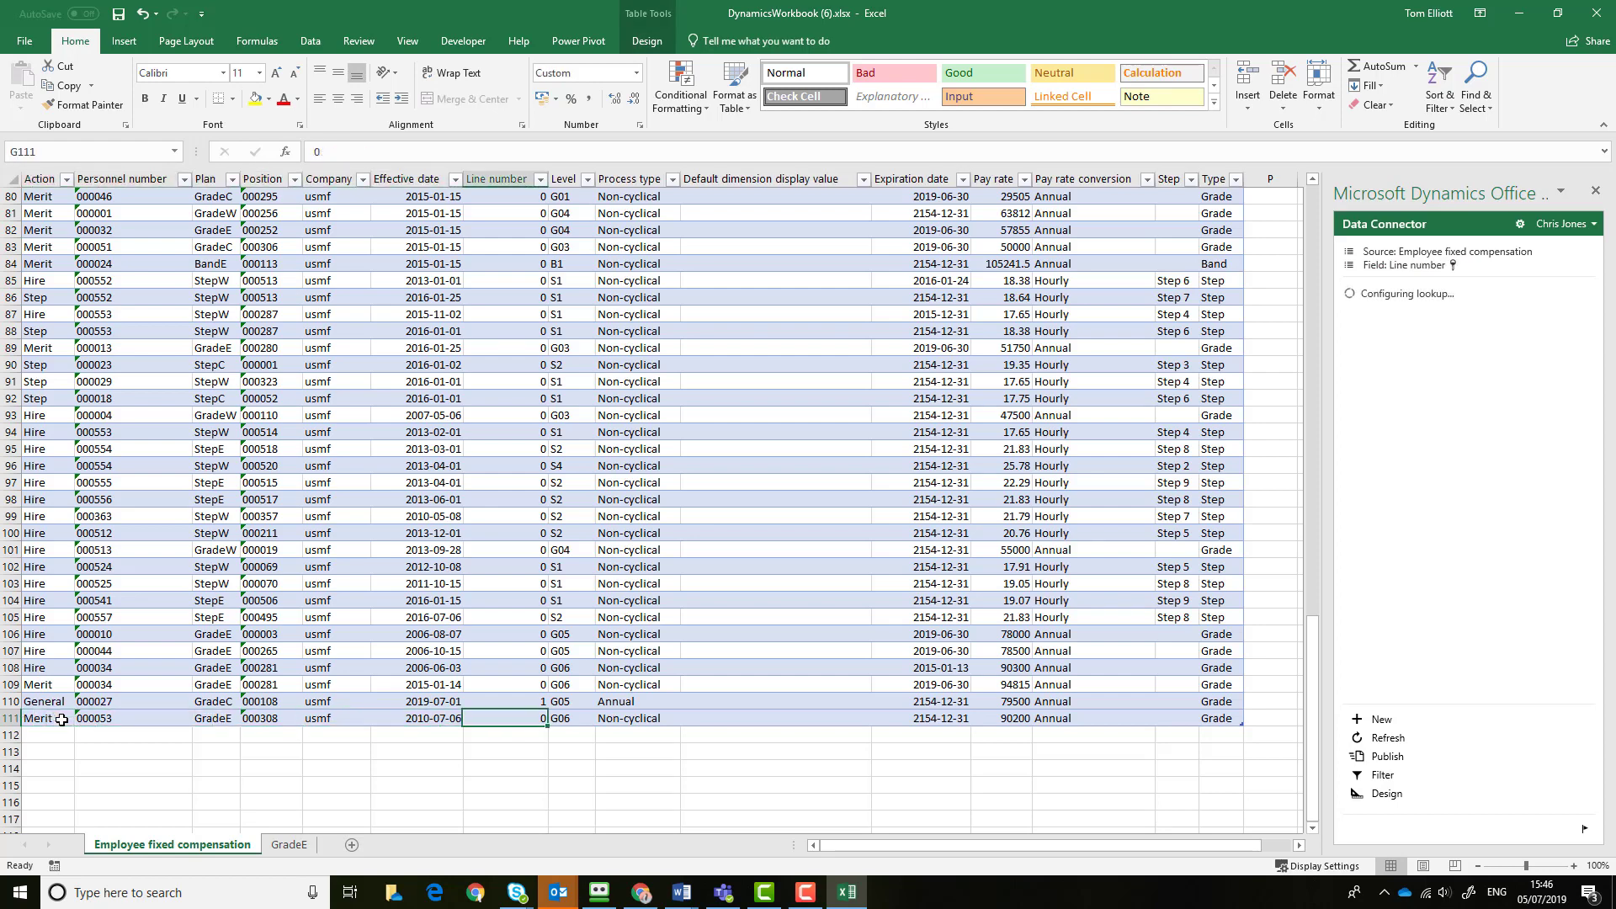
{"action": "key", "text": "shift+Tab"}
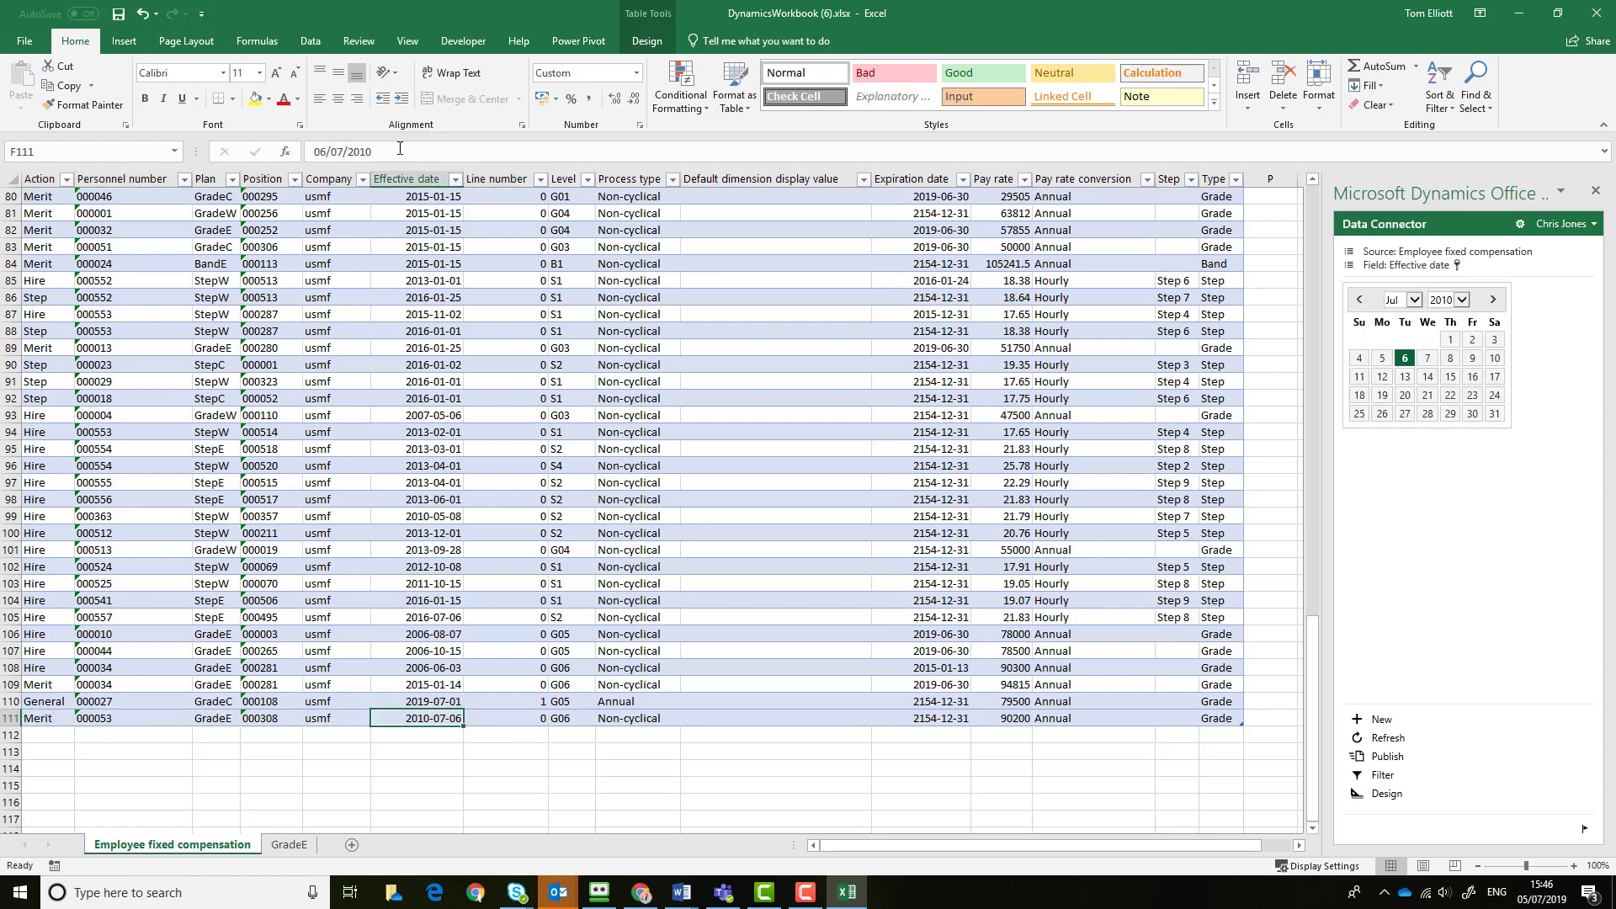
{"action": "type", "text": "01/07/2019"}
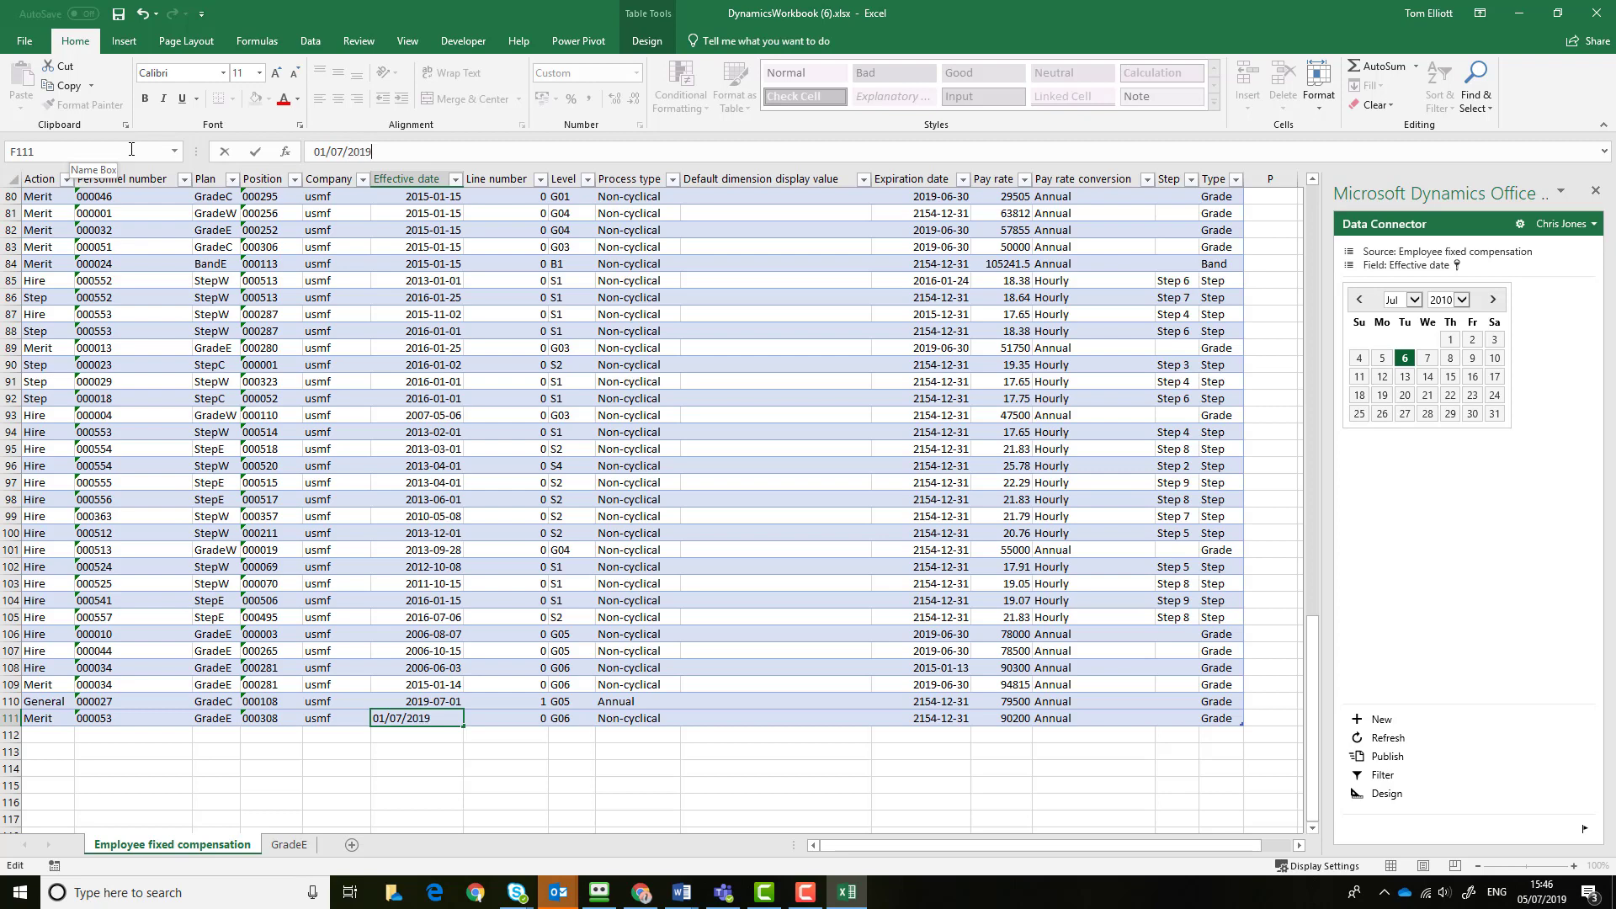
{"action": "key", "text": "Tab"}
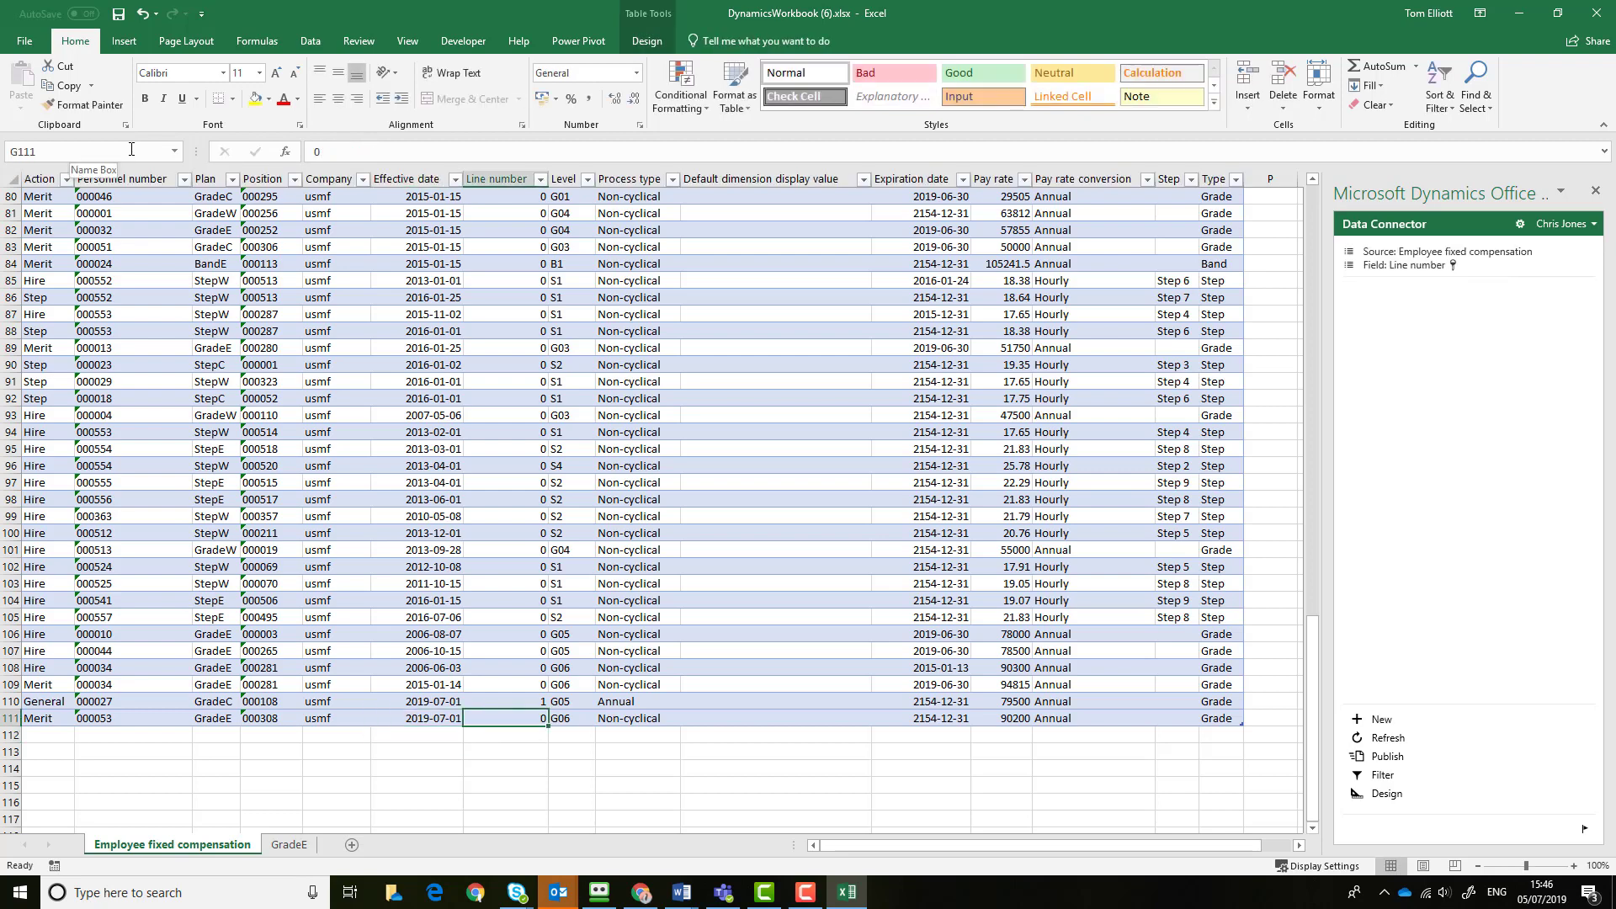
Set the new record's Process type to Annual
{"action": "key", "text": "Tab"}
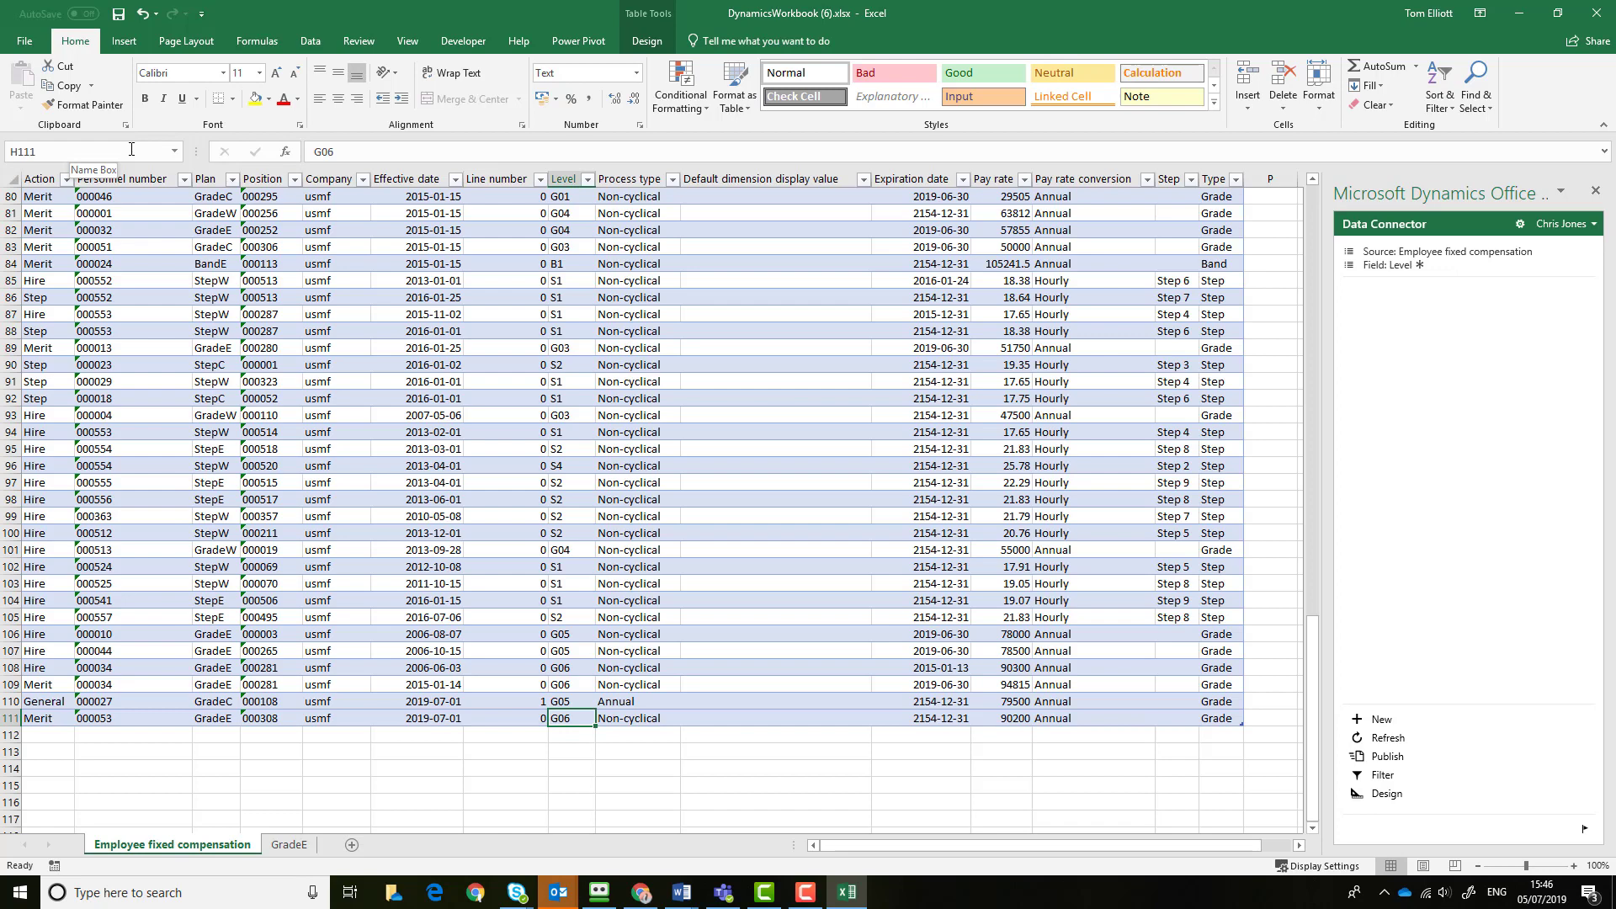
{"action": "key", "text": "Tab"}
{"action": "type", "text": "Annual"}
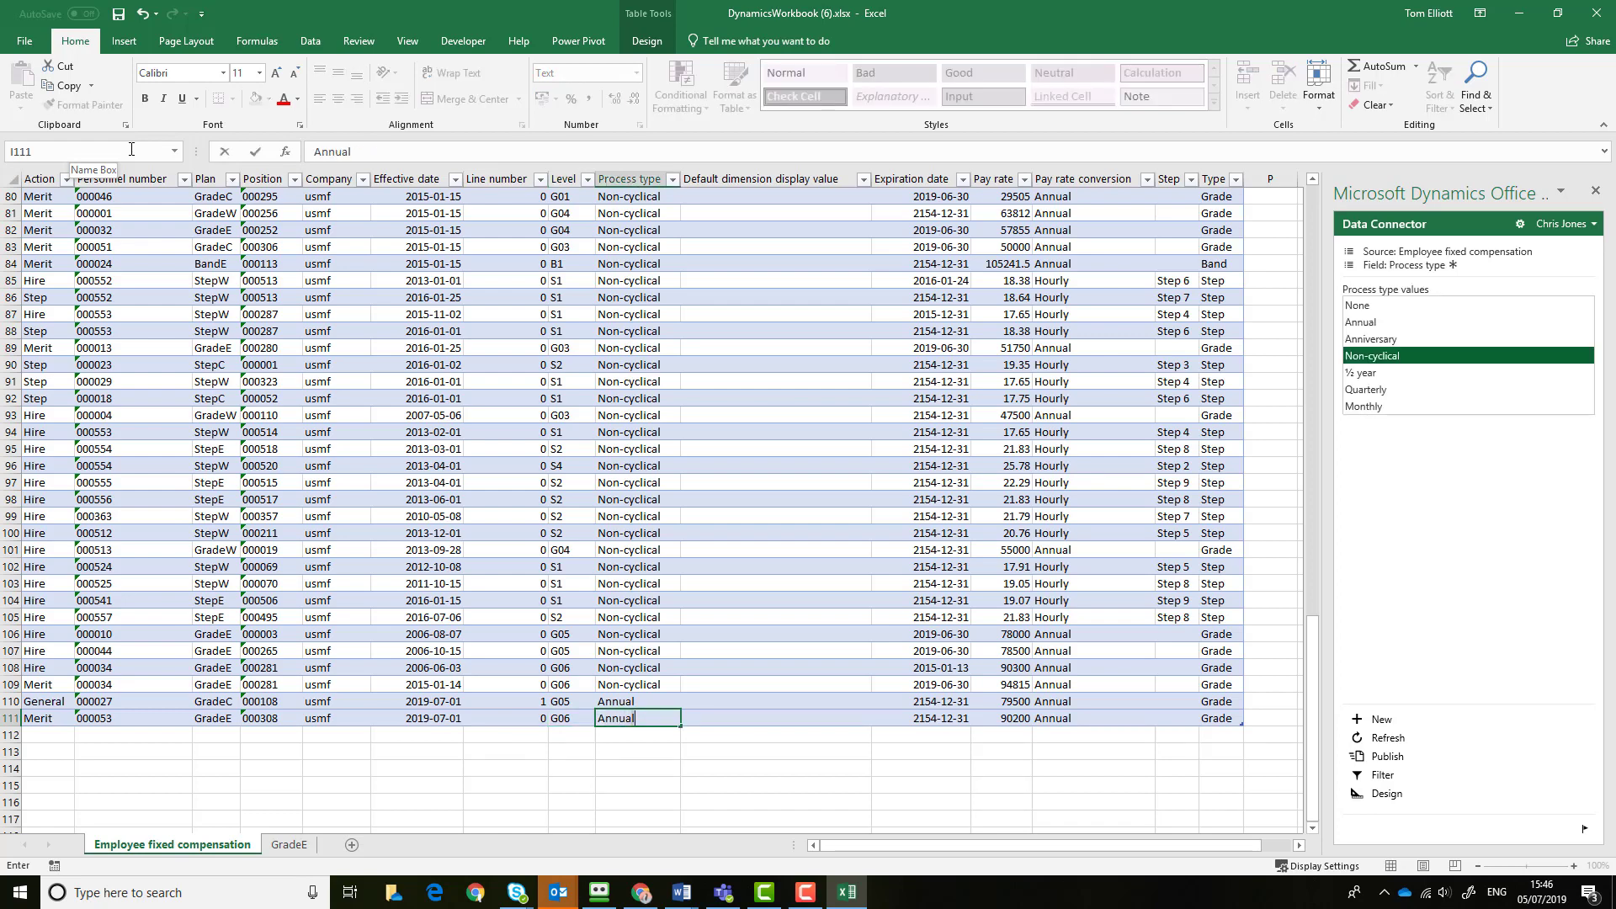
{"action": "key", "text": "Tab"}
{"action": "key", "text": "Tab"}
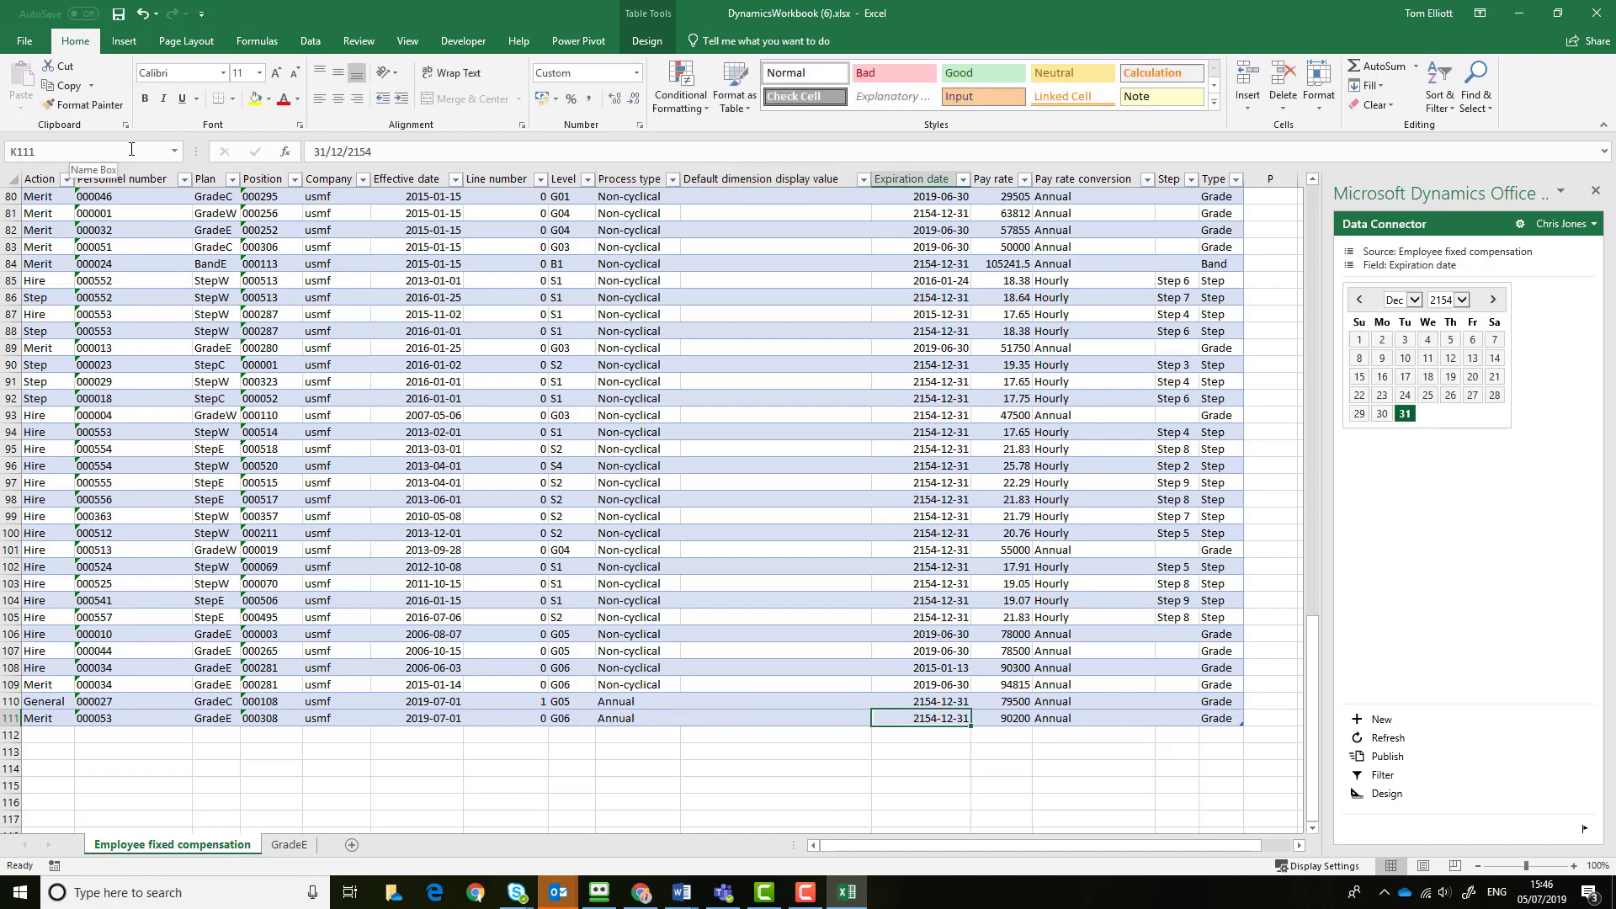
Set the new record's Pay rate to 95000 and publish the table changes to Dynamics
{"action": "key", "text": "Tab"}
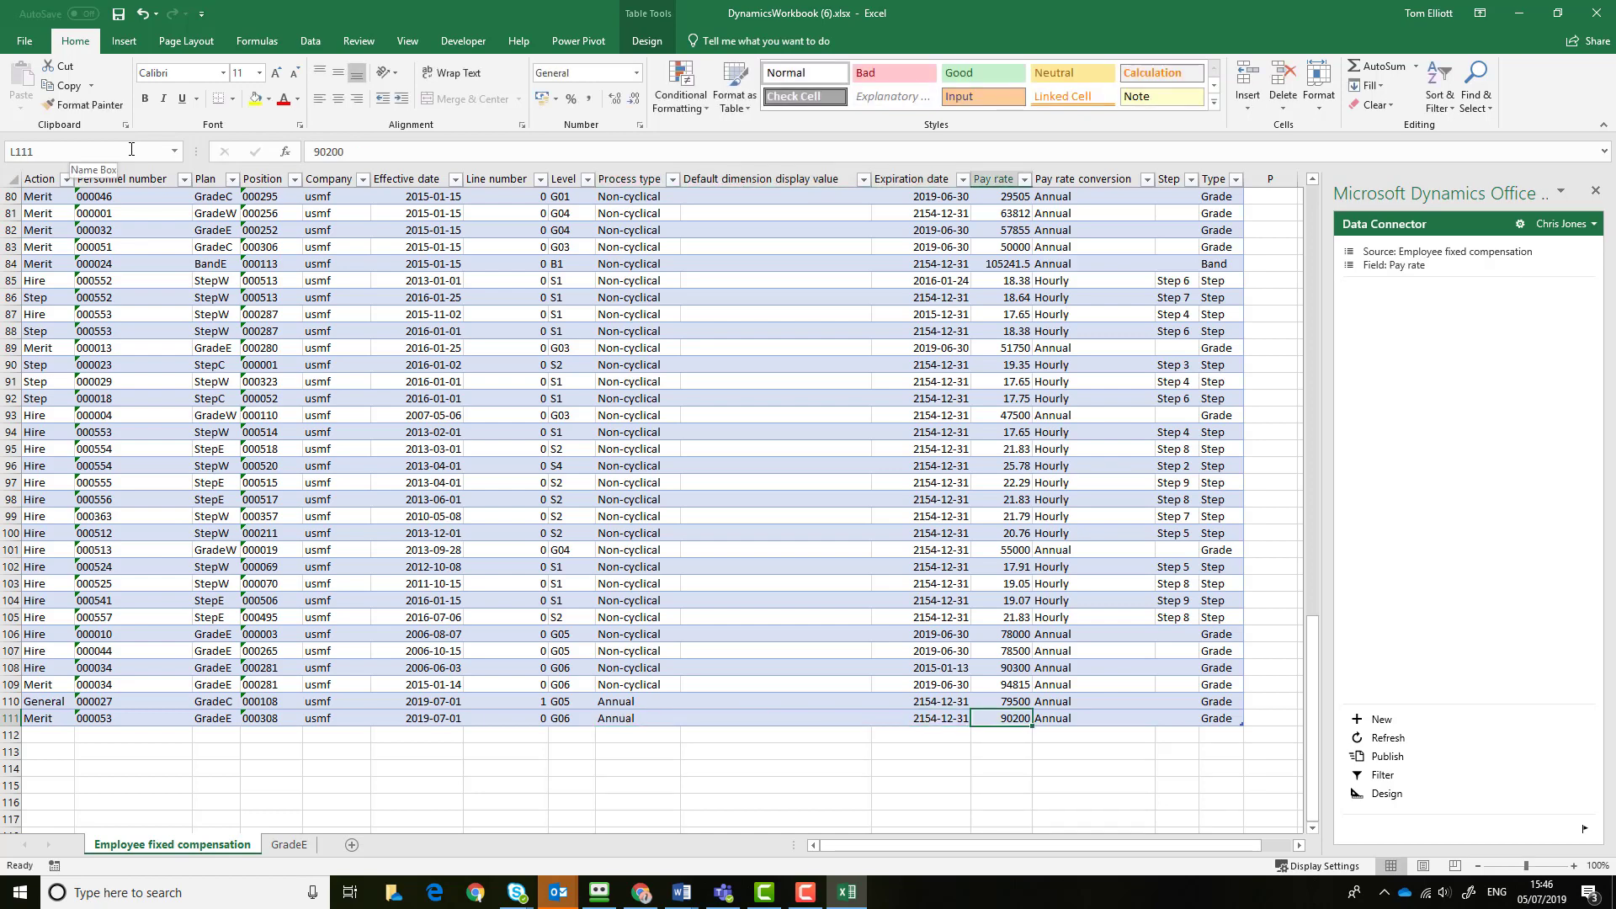
{"action": "type", "text": "95000"}
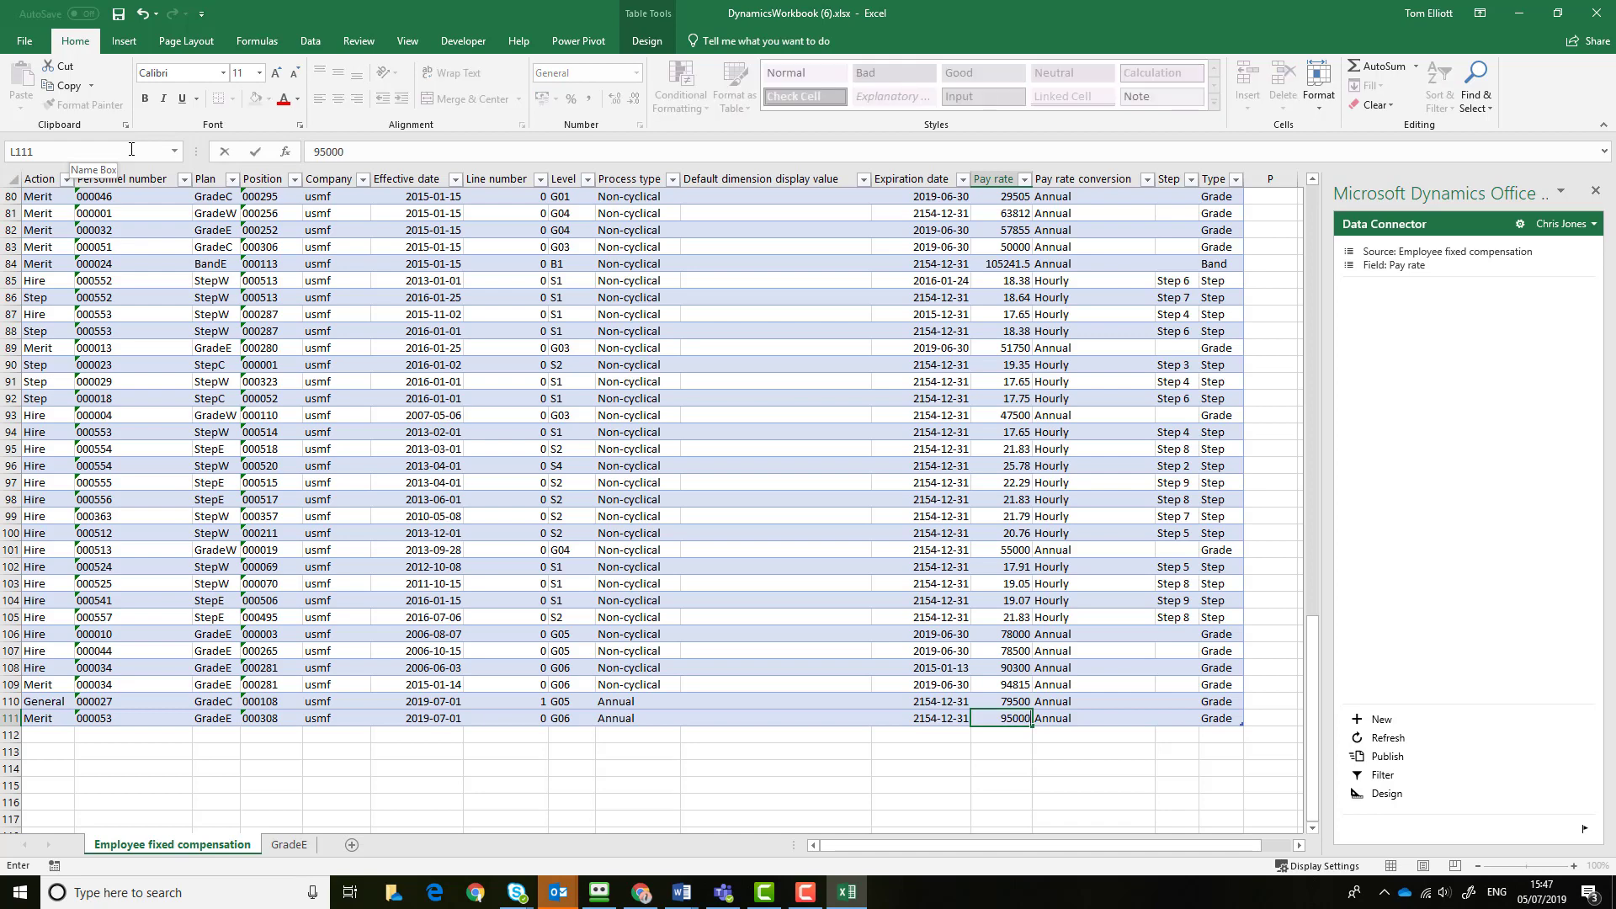
{"action": "key", "text": "ctrl+Return"}
{"action": "key", "text": "Tab"}
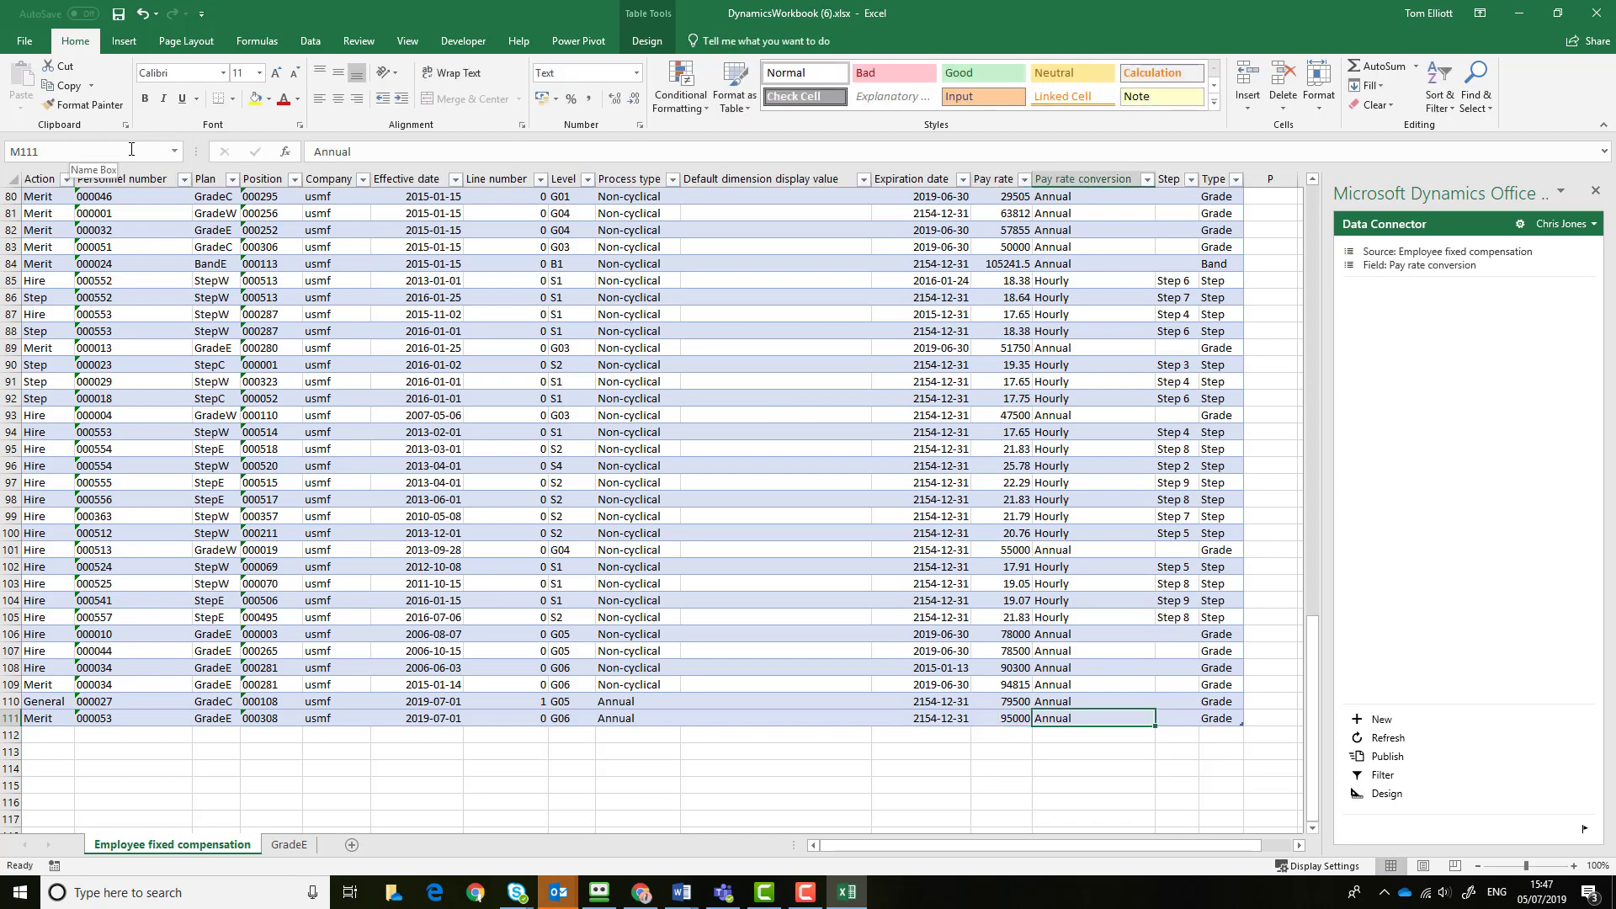
{"action": "key", "text": "Tab"}
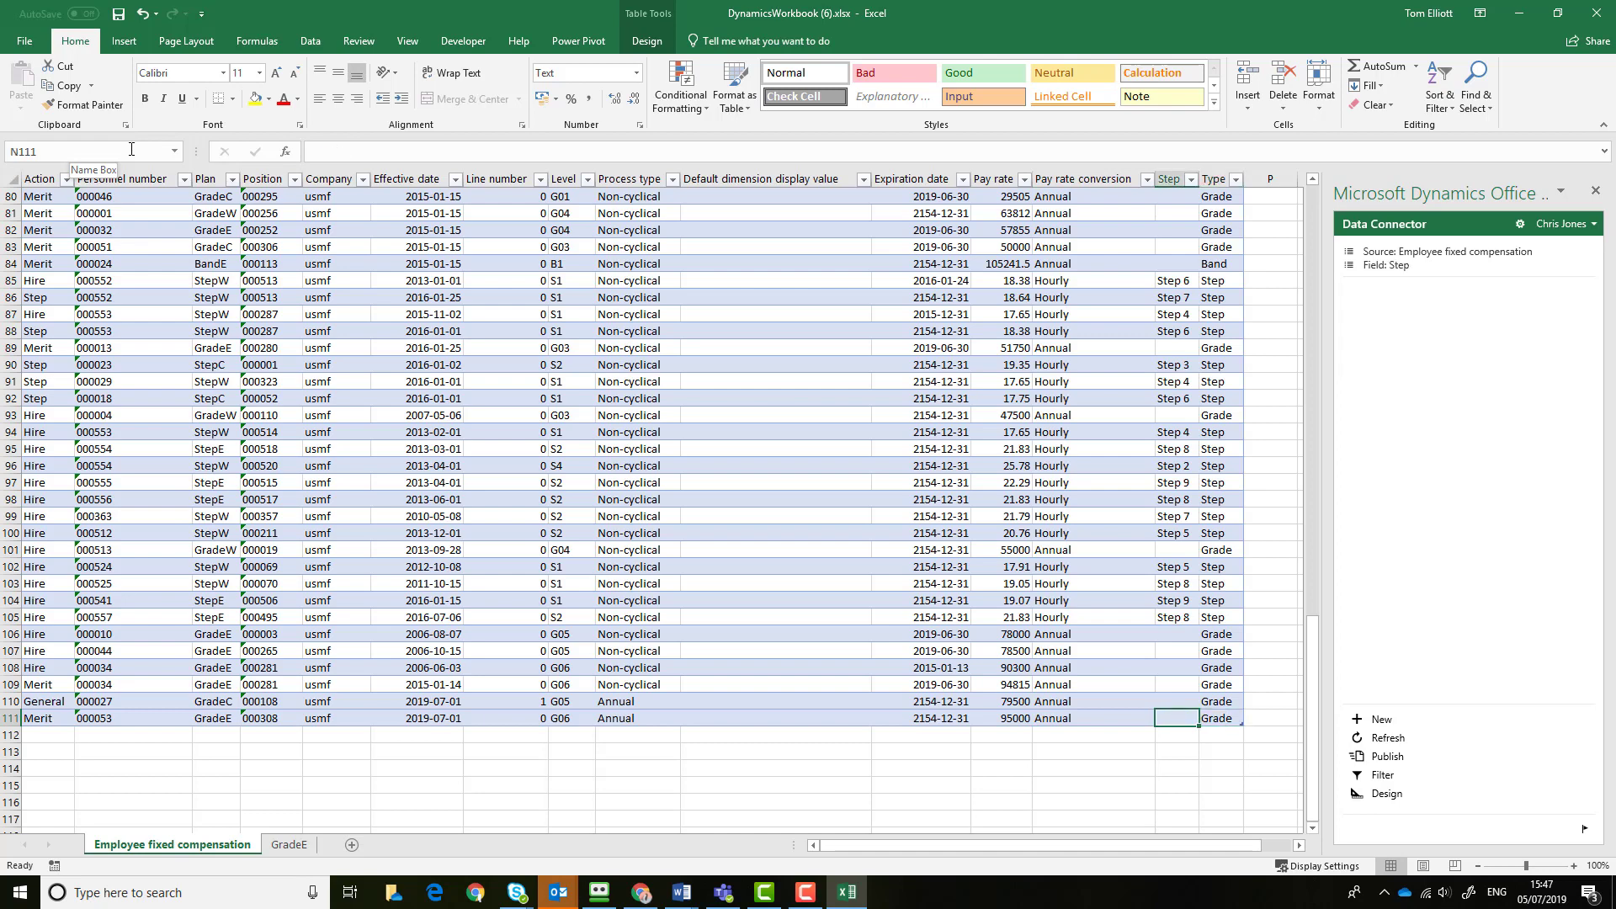
{"action": "key", "text": "shift+Tab"}
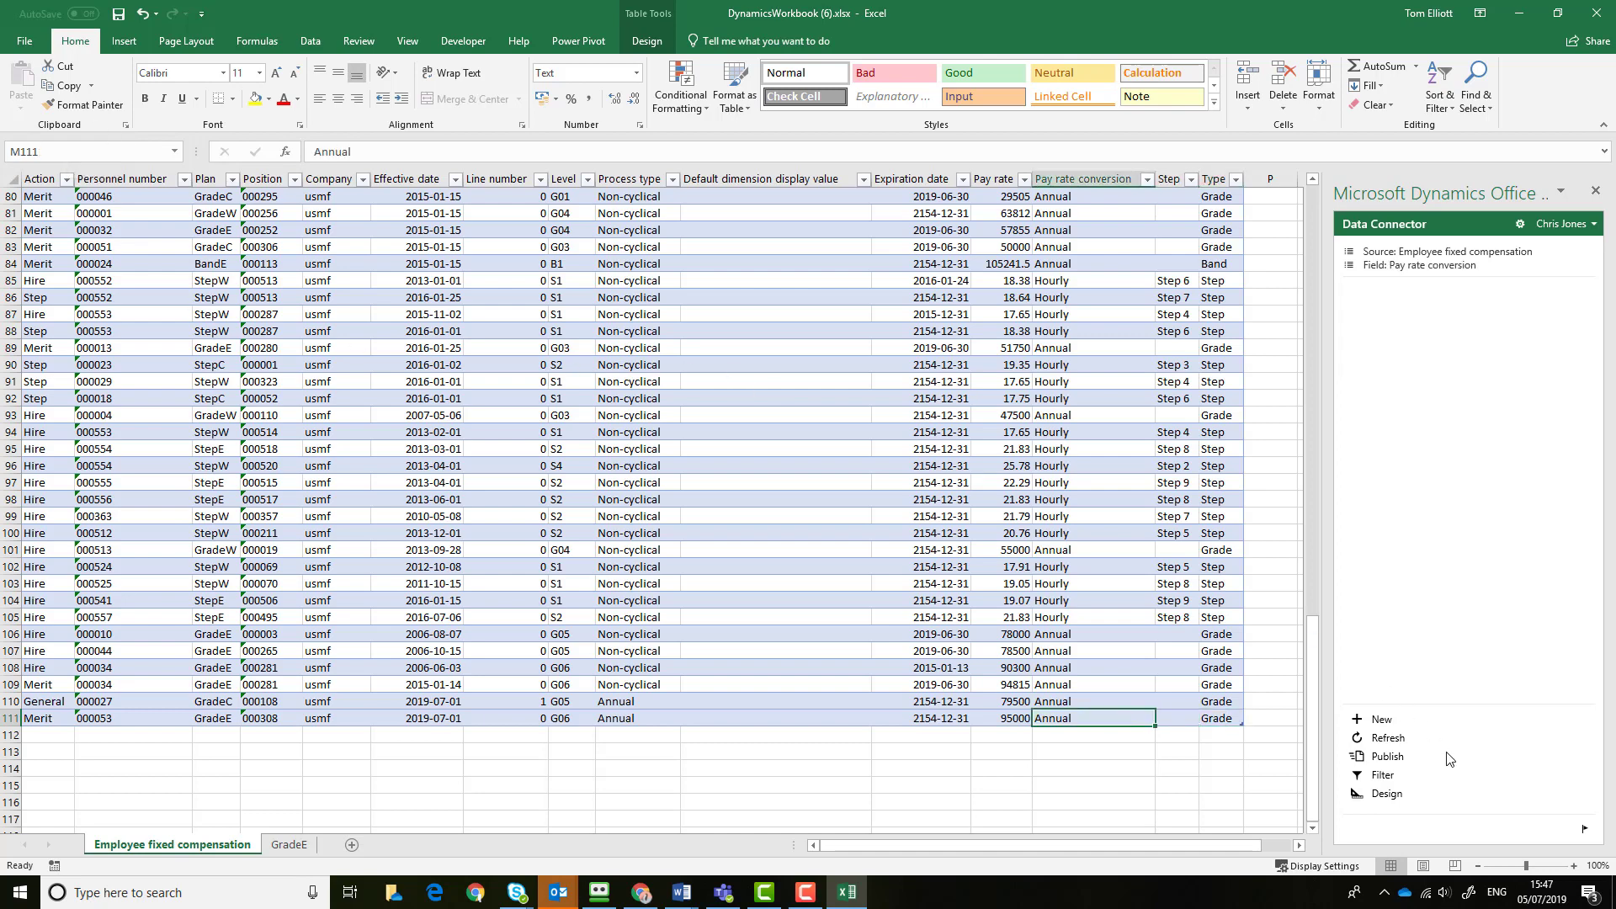
{"action": "left_click", "coordinate": [1380, 758]}
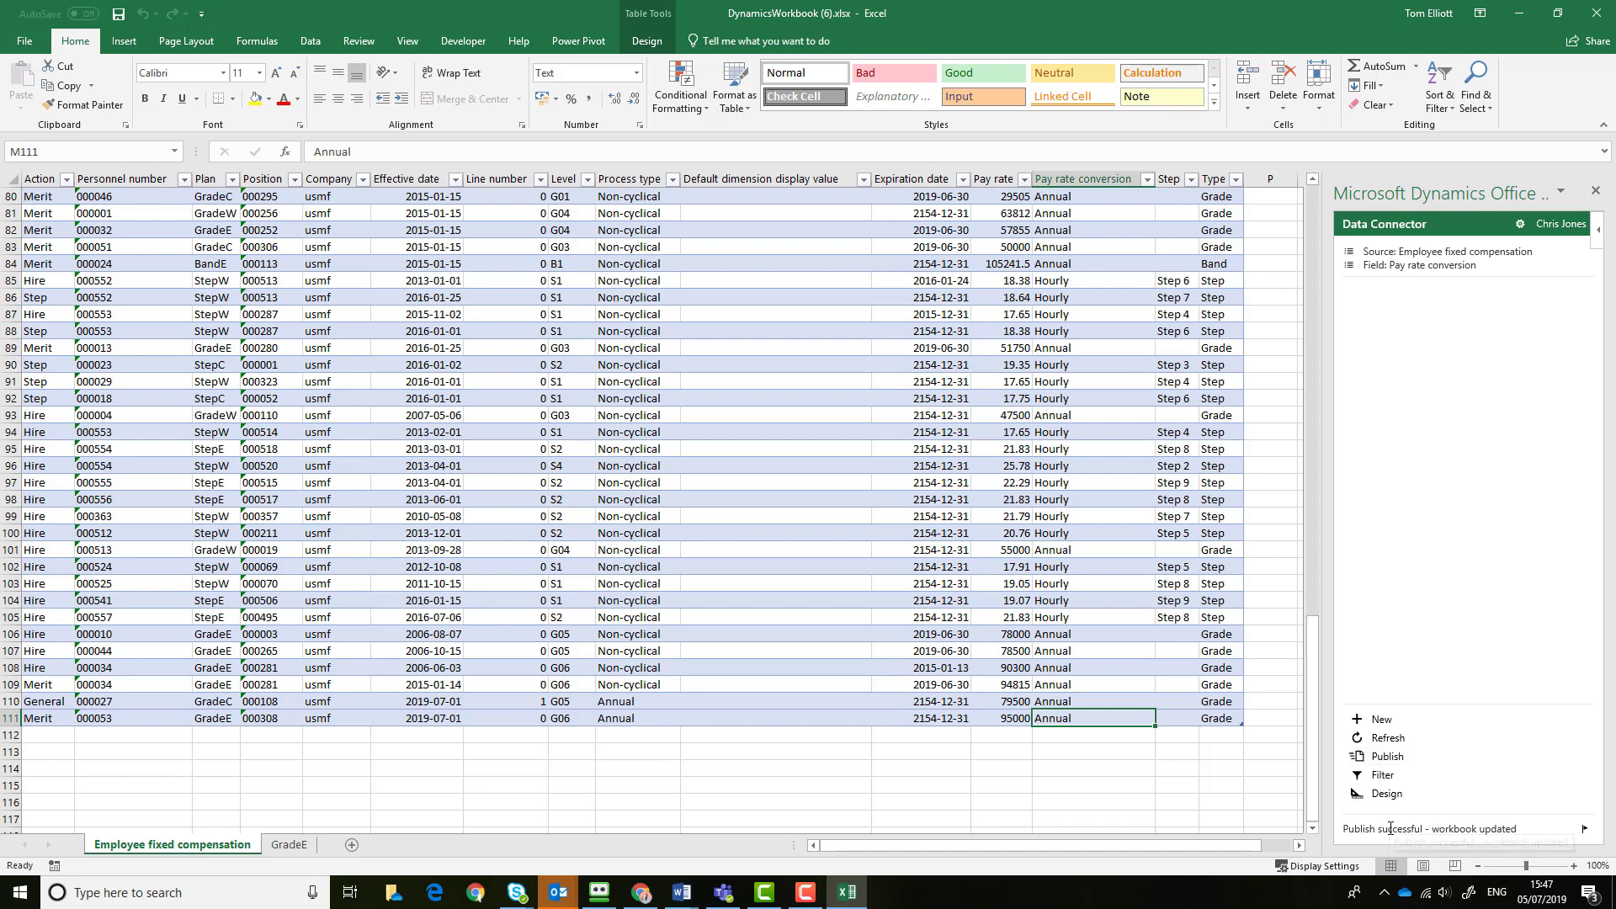
Switch to Talent in the browser, refresh the worker's fixed compensation page and check the new Merit record
{"action": "left_click", "coordinate": [642, 892]}
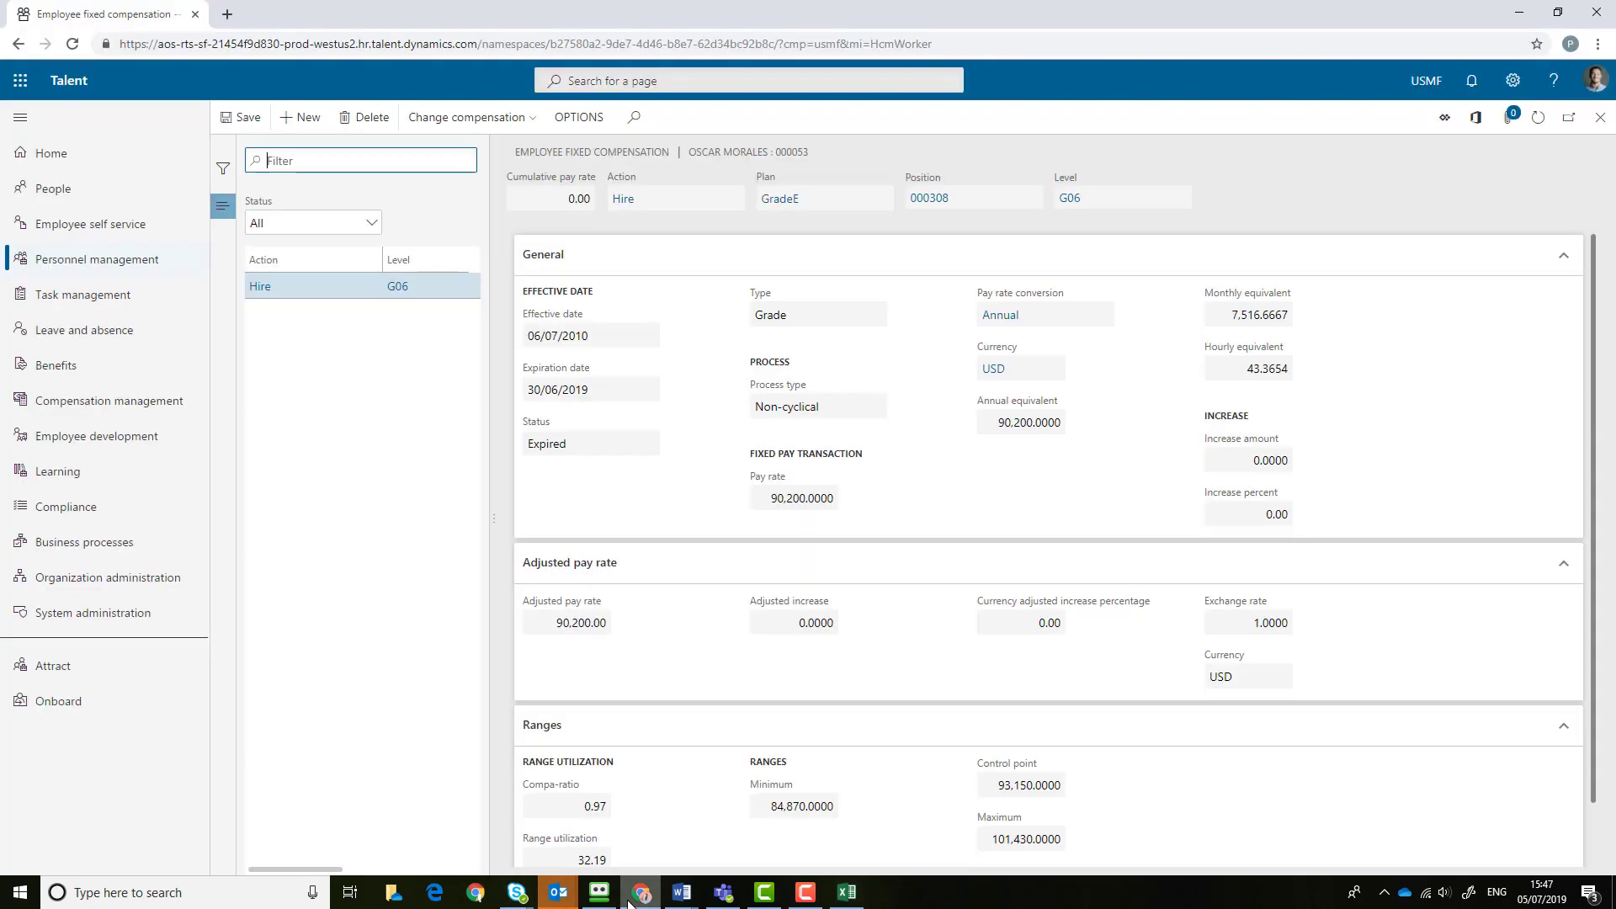
{"action": "left_click", "coordinate": [1536, 122]}
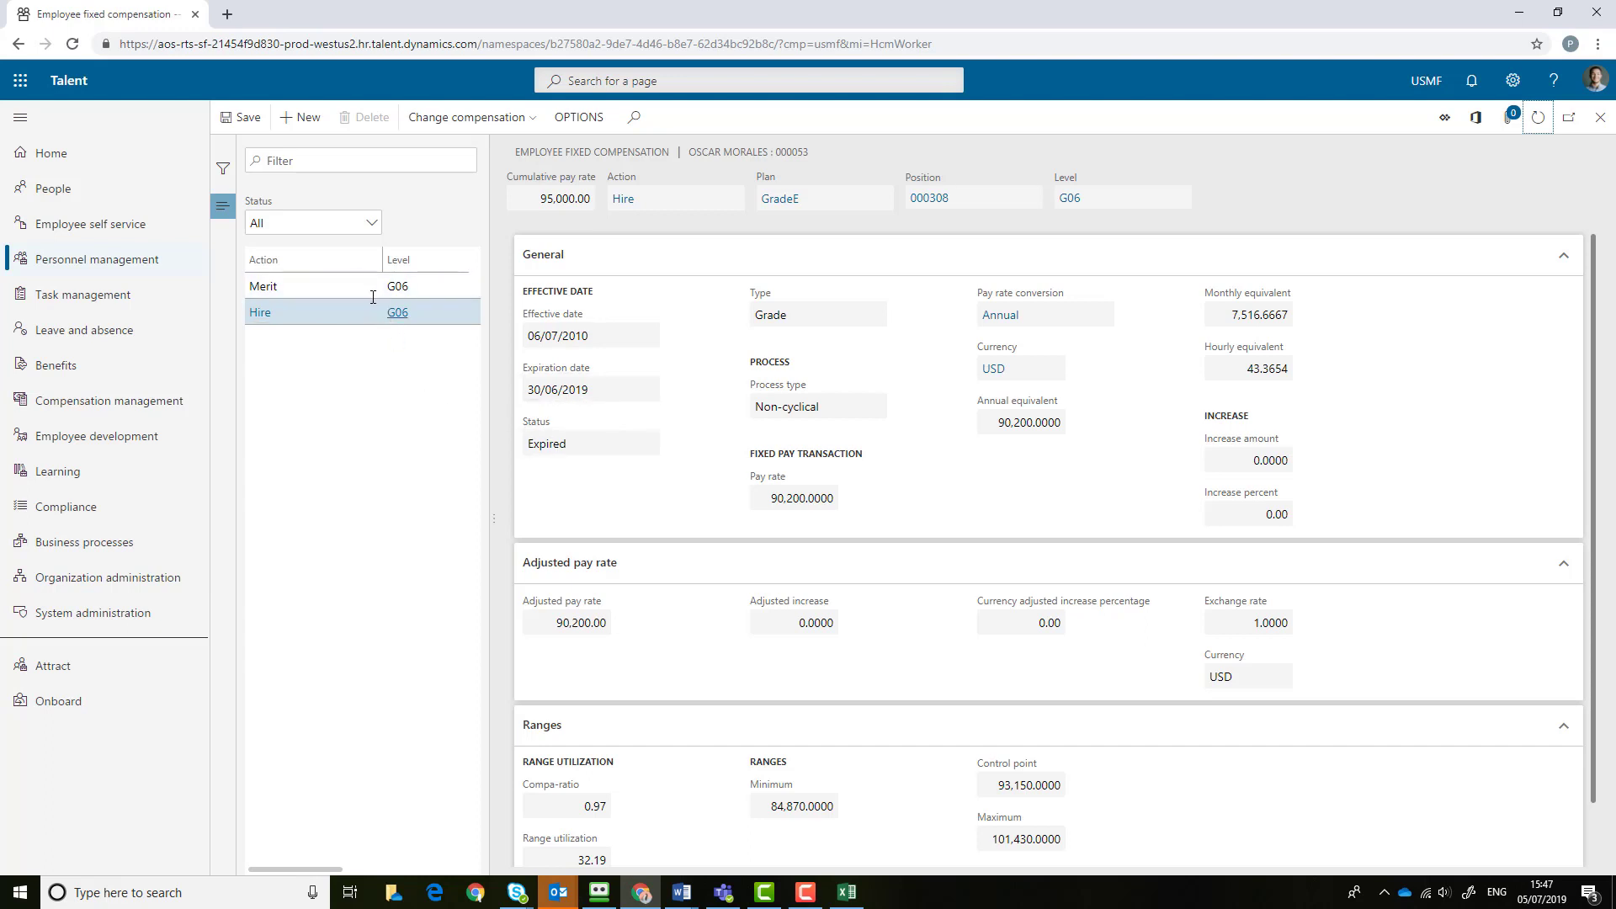
{"action": "left_click", "coordinate": [343, 285]}
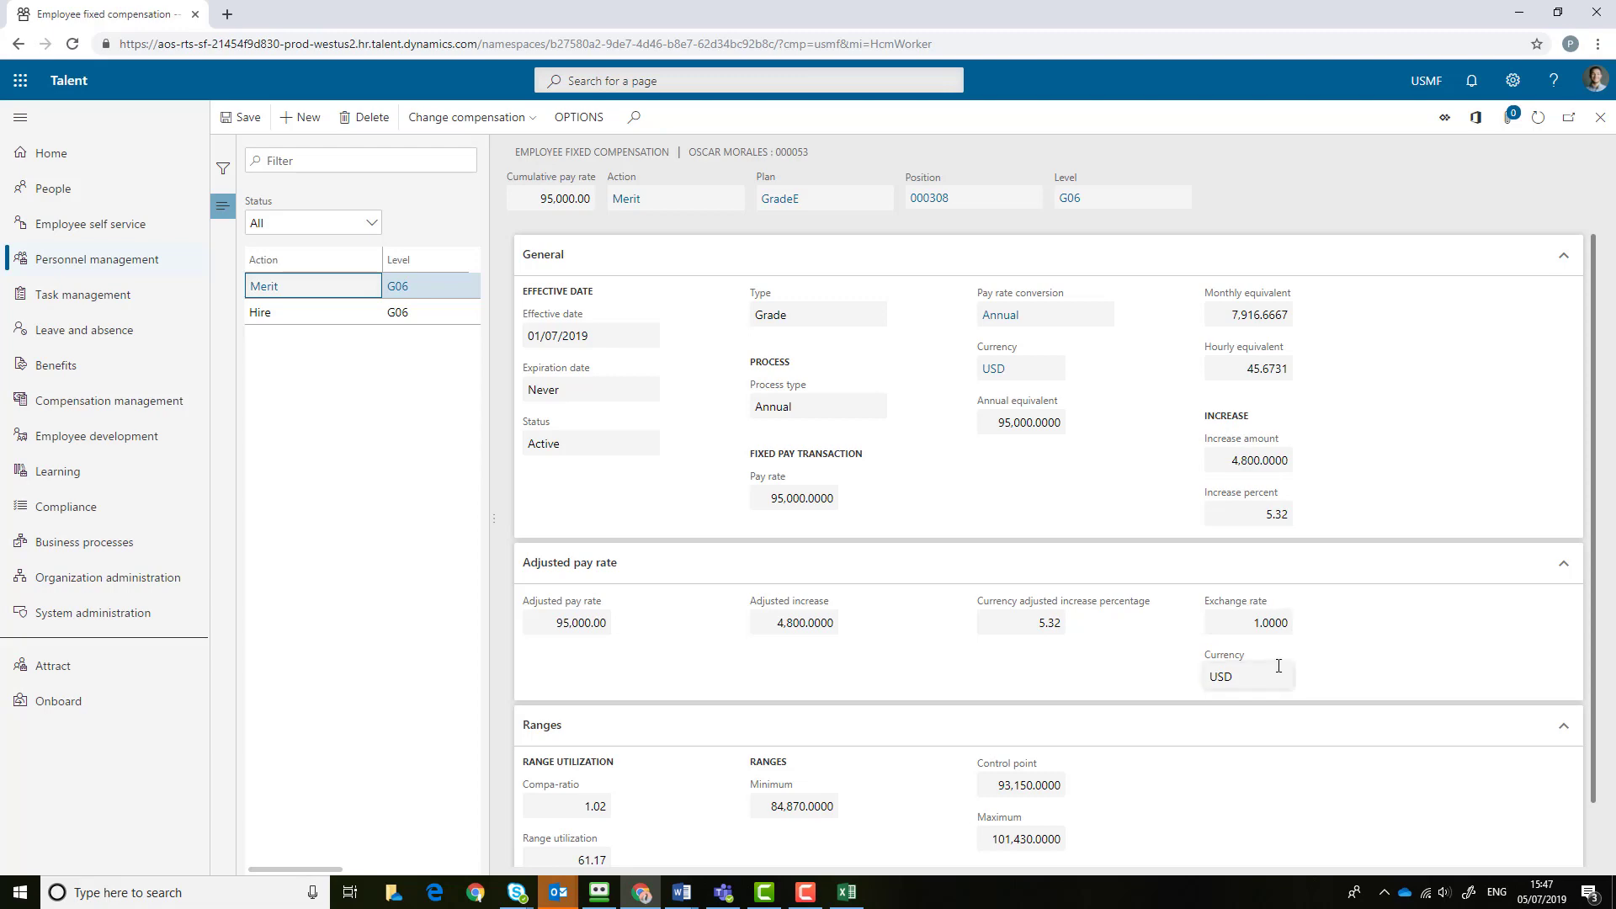
Switch back to Excel, review the saved rows on the GradeE sheet and return to the Employee fixed compensation sheet
{"action": "left_click", "coordinate": [837, 895]}
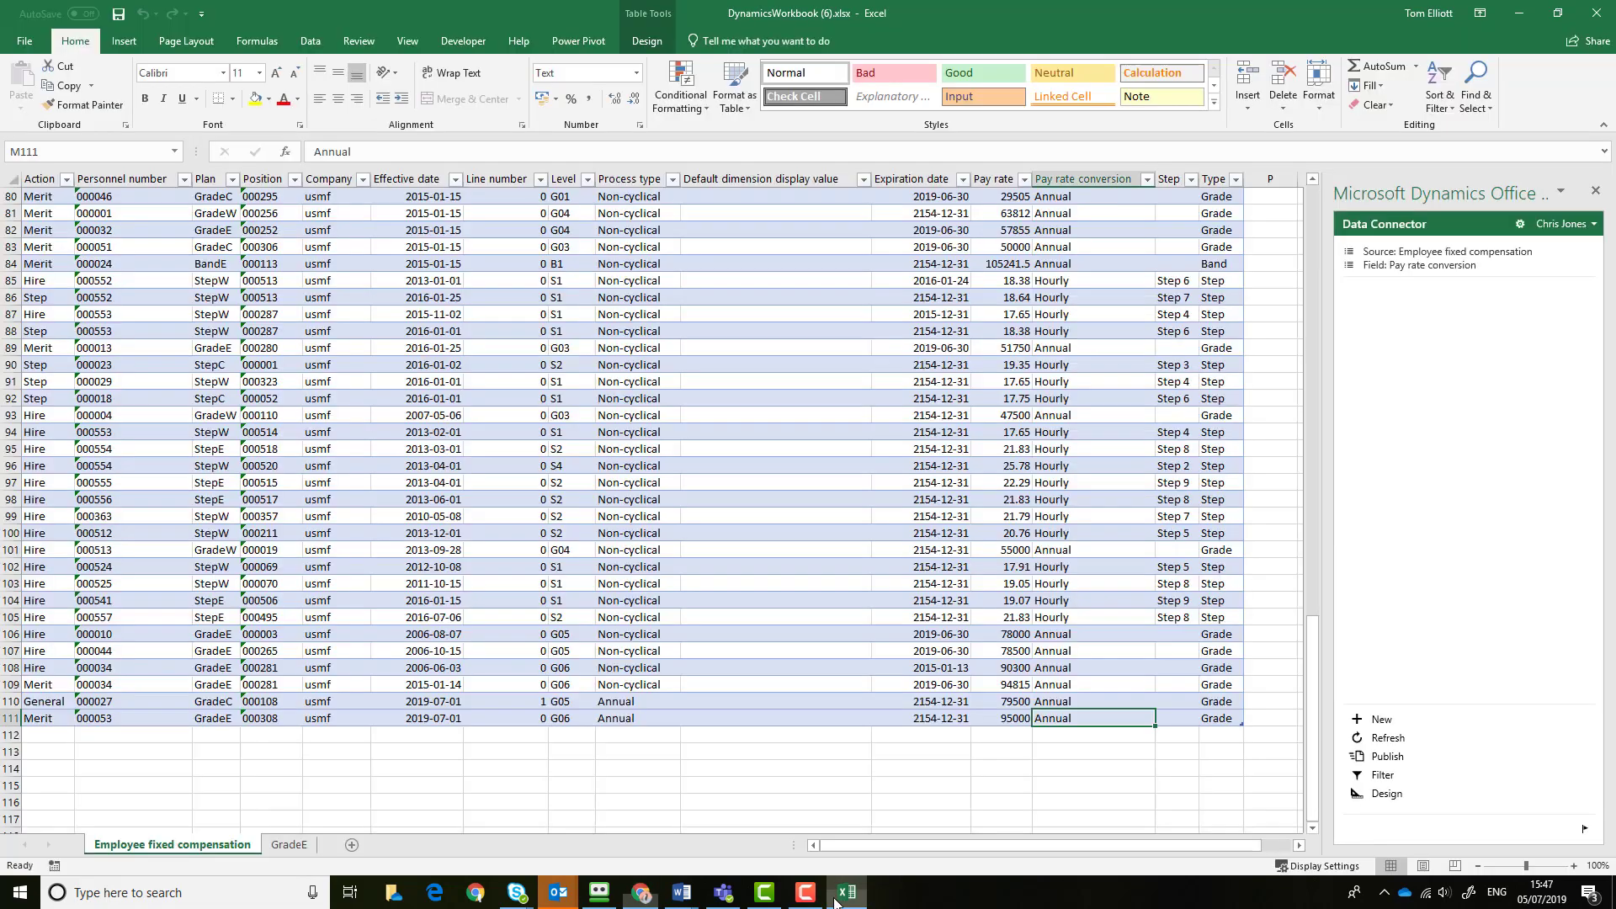
{"action": "left_click", "coordinate": [288, 844]}
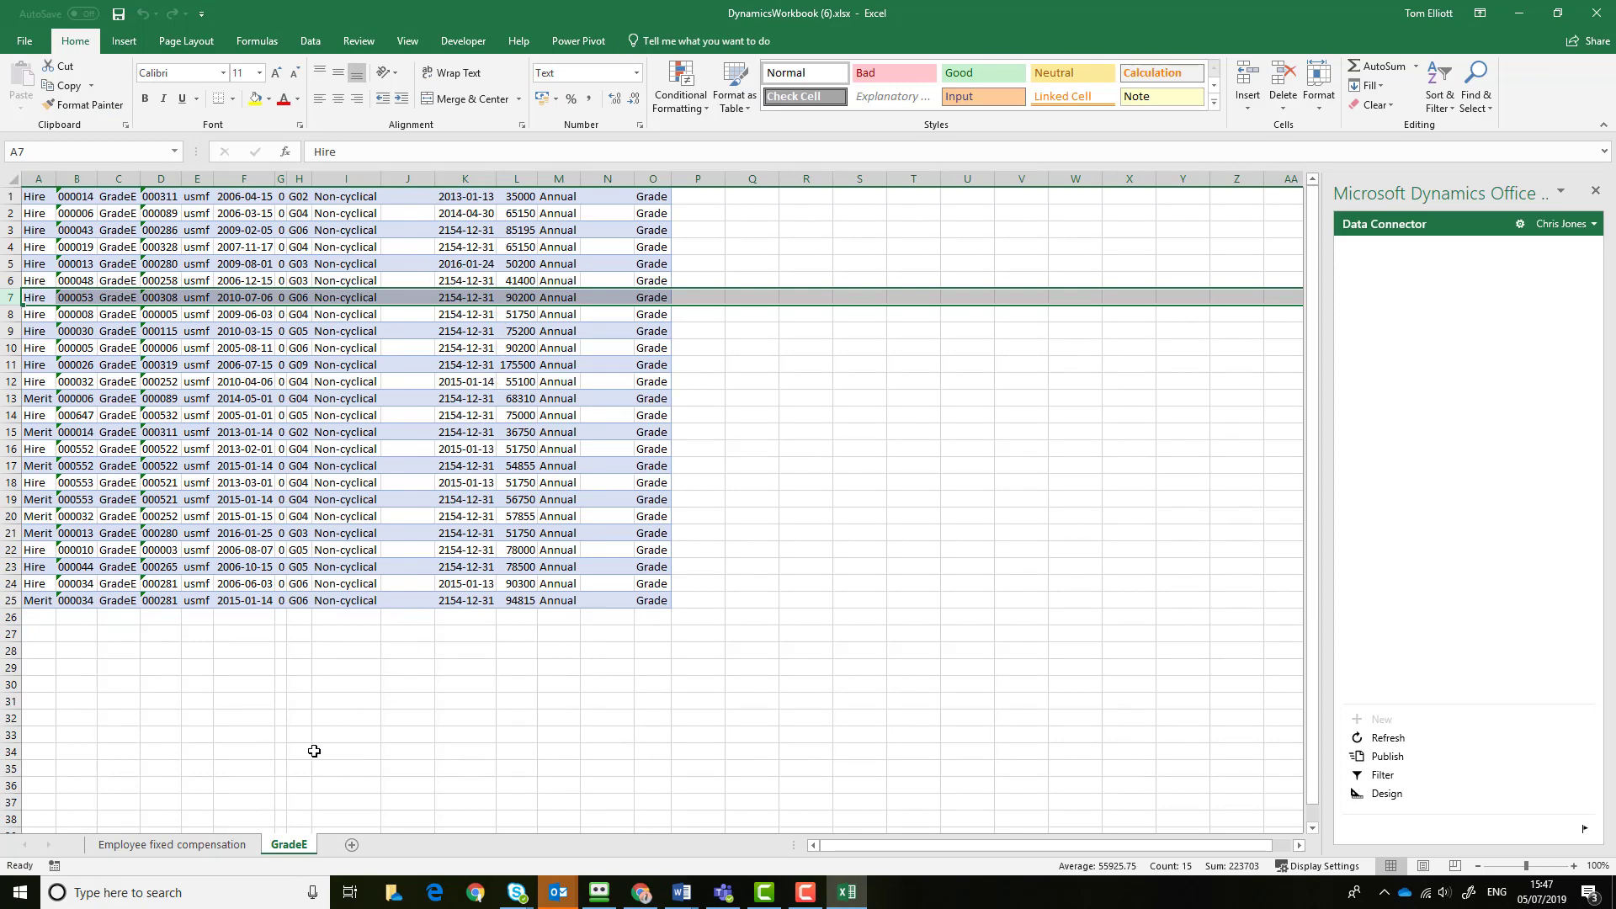
{"action": "left_click", "coordinate": [212, 845]}
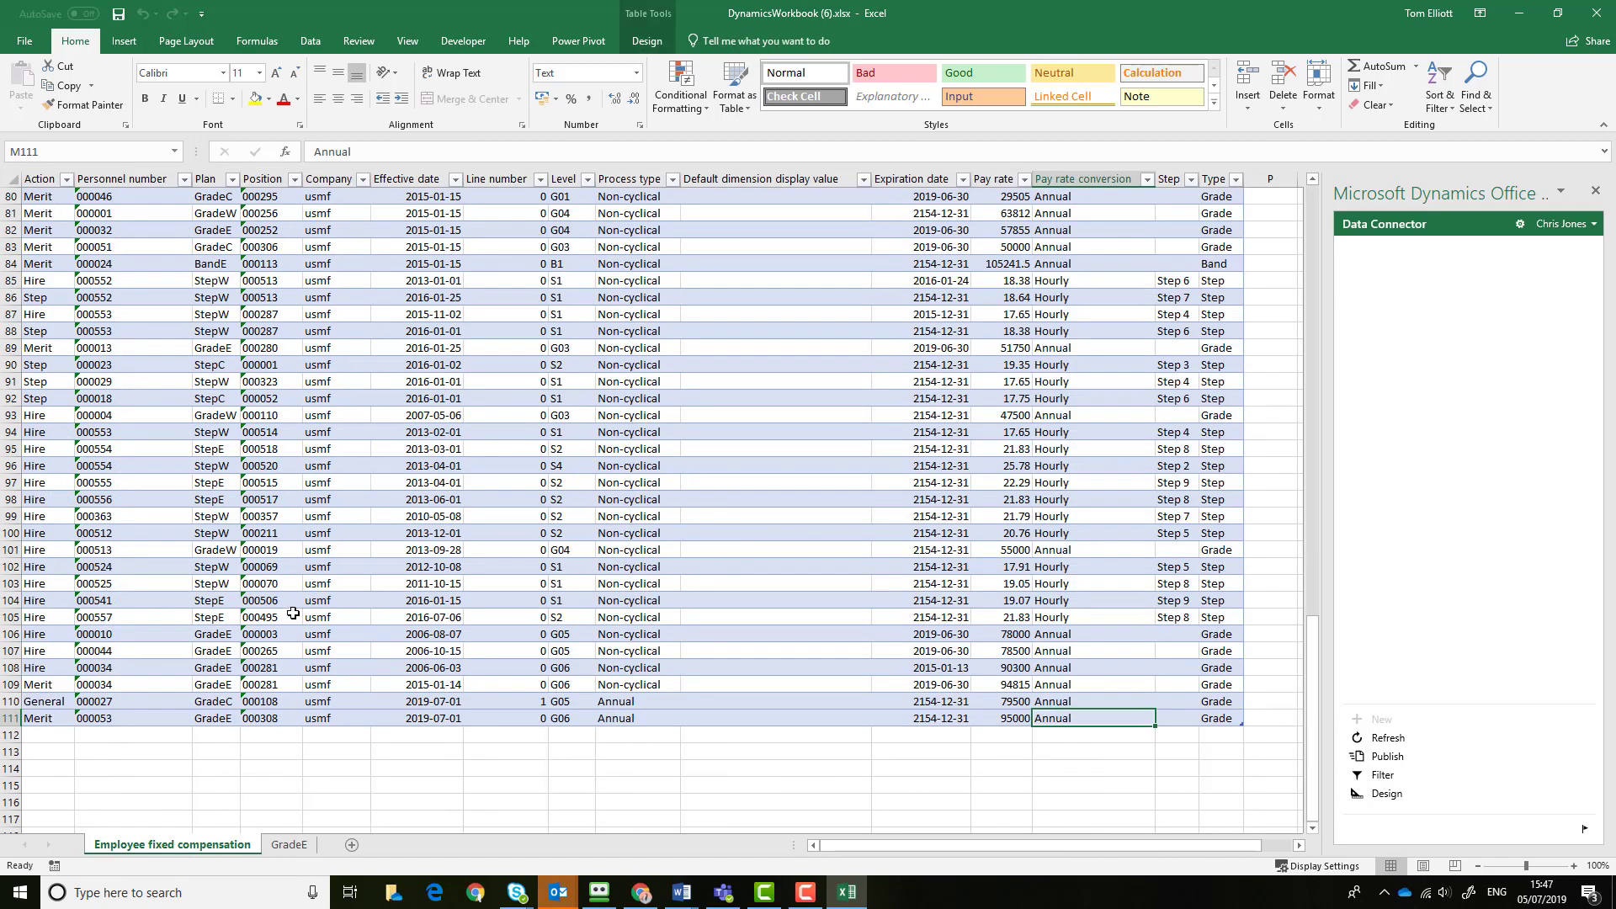